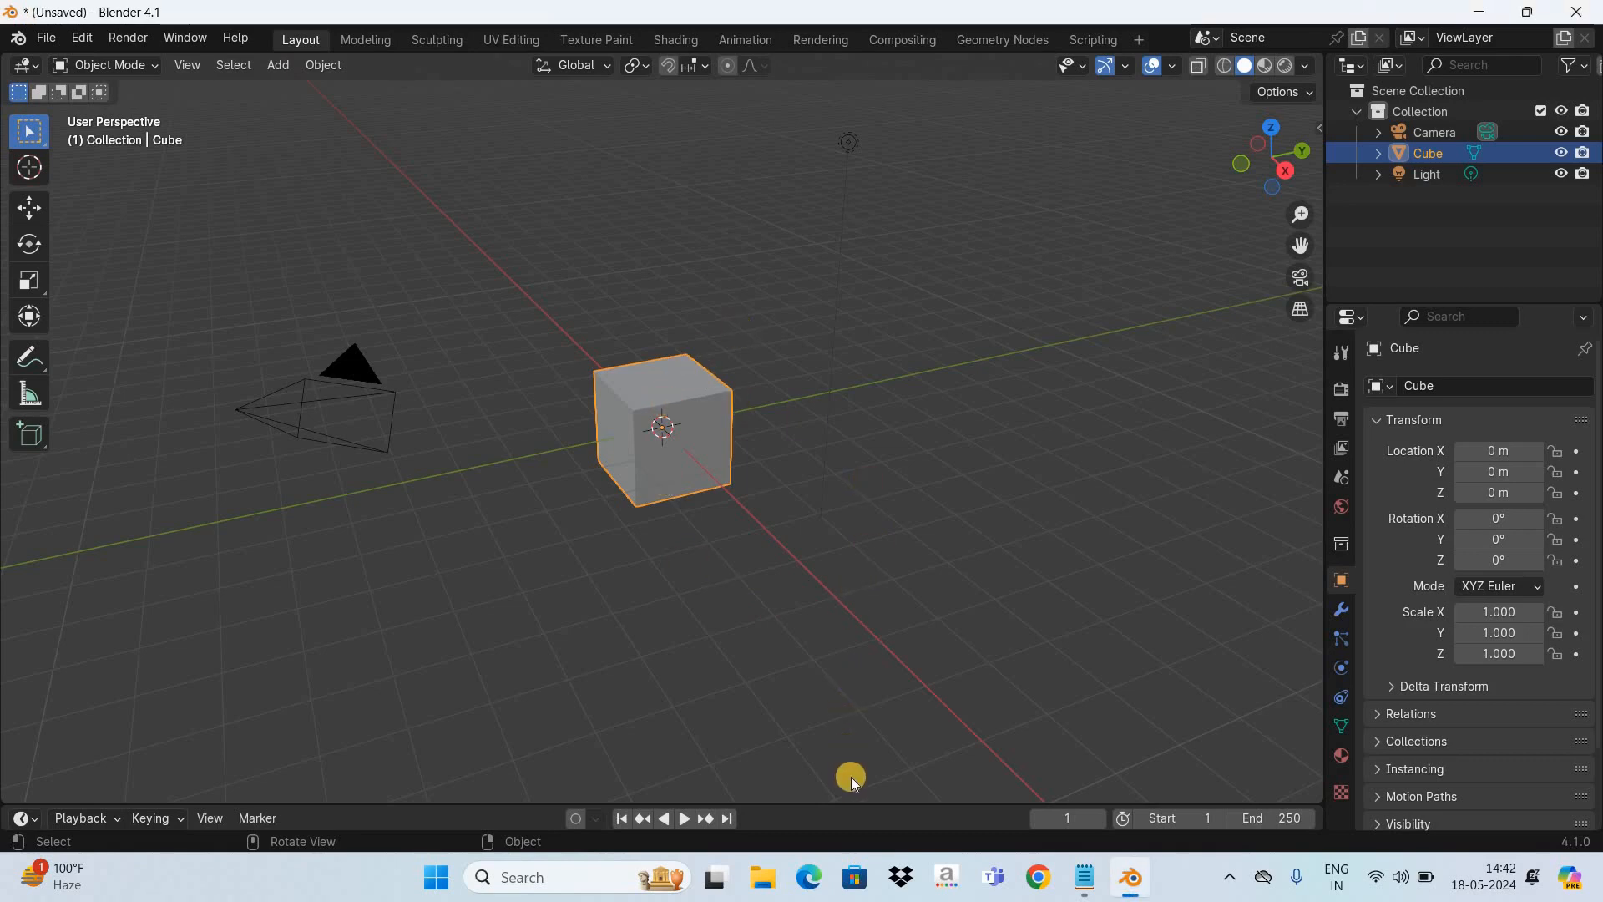
- Enlarge the timeline area and insert a keyframe for the cube at frame 1
{"action": "left_click_drag", "start_coordinate": [861, 805], "coordinate": [445, 701]}
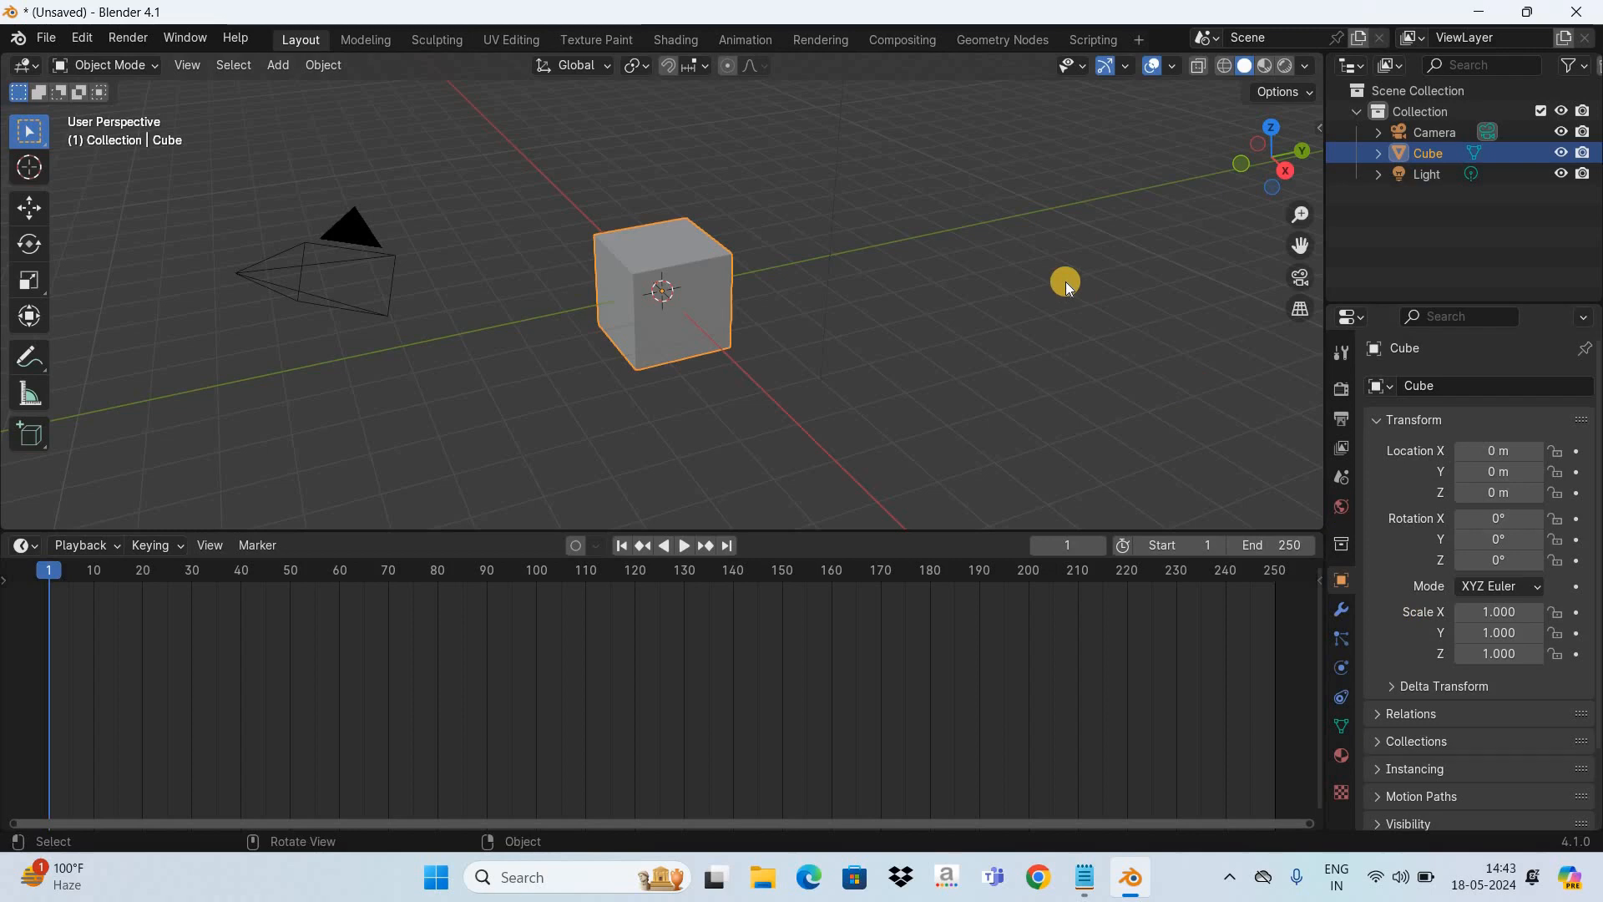
{"action": "key", "text": "i"}
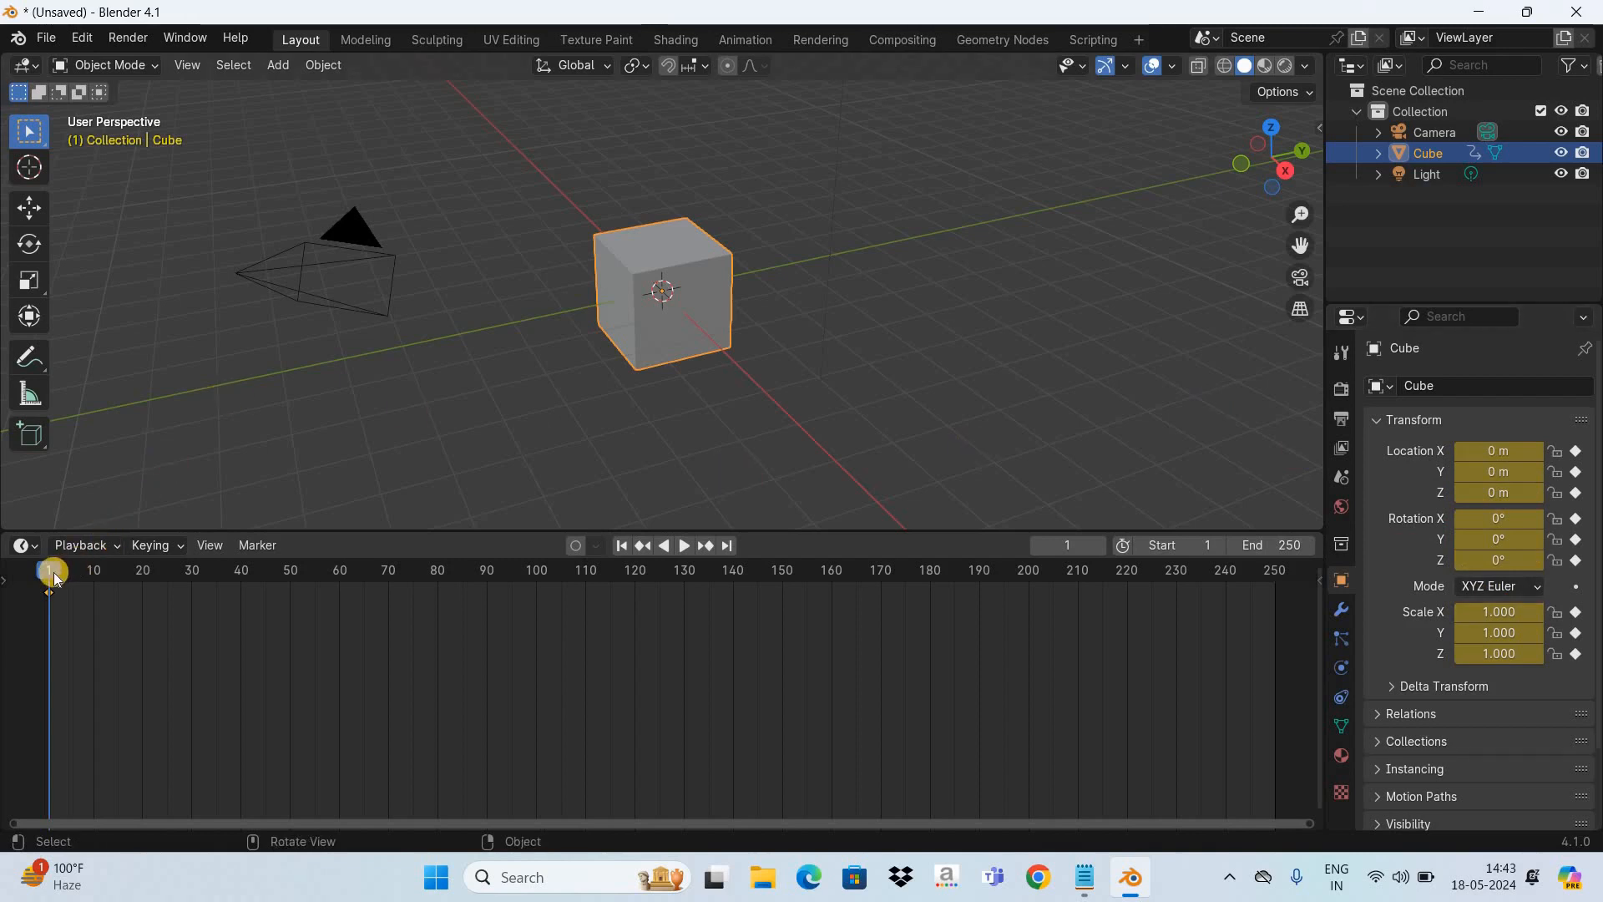
- At frame 60, move the cube about 12.28 m along the Y axis and insert a keyframe
{"action": "key", "text": "space"}
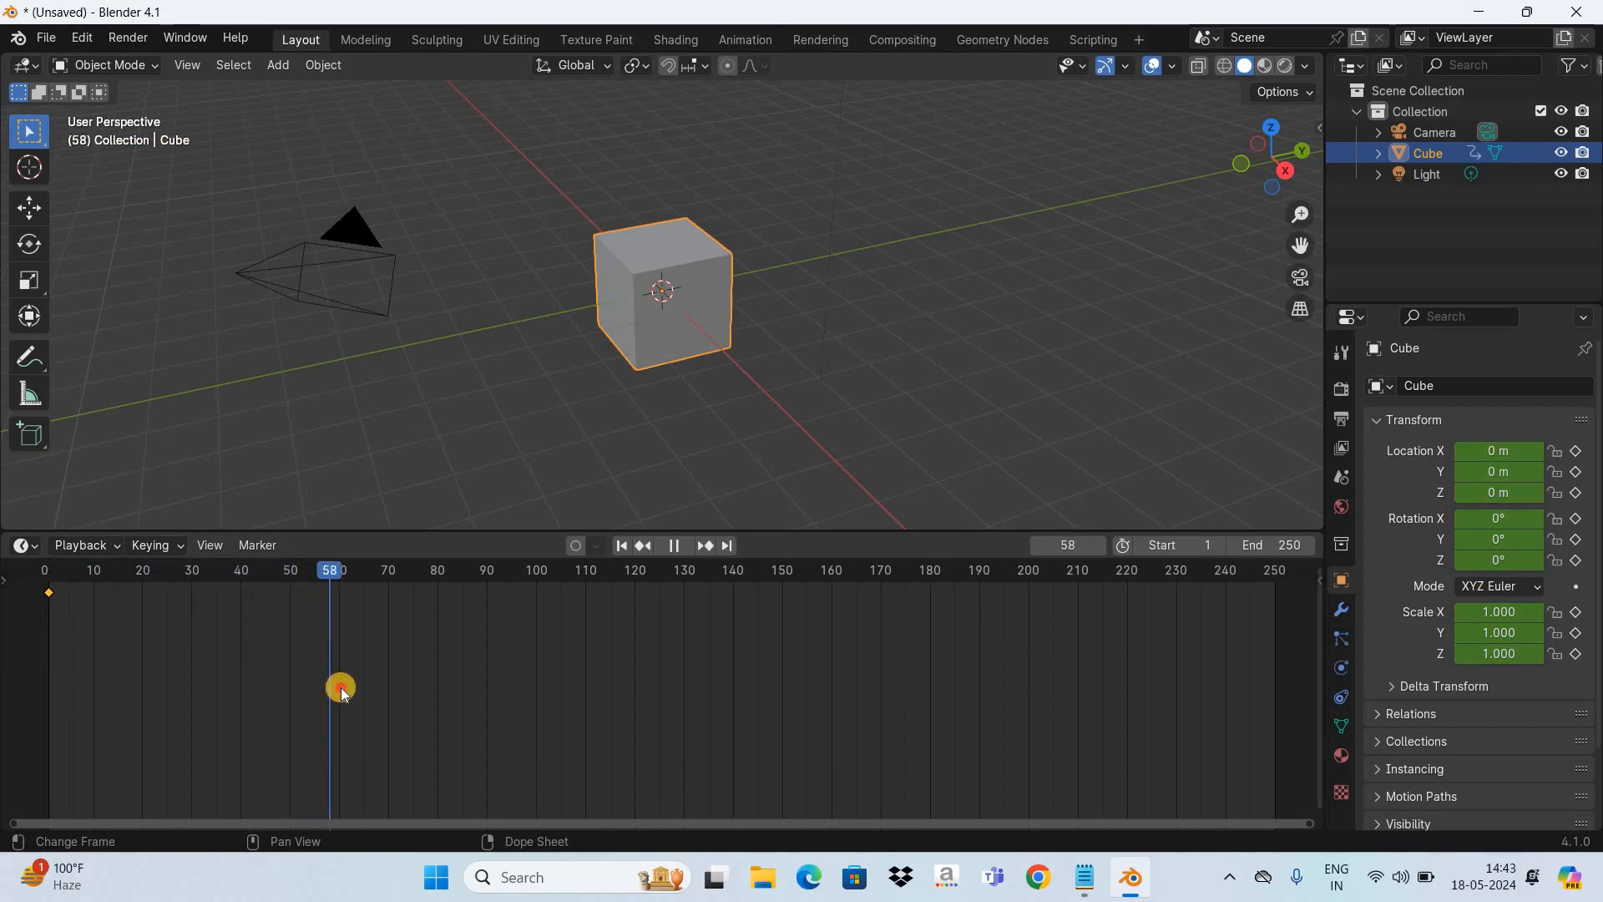
{"action": "key", "text": "space"}
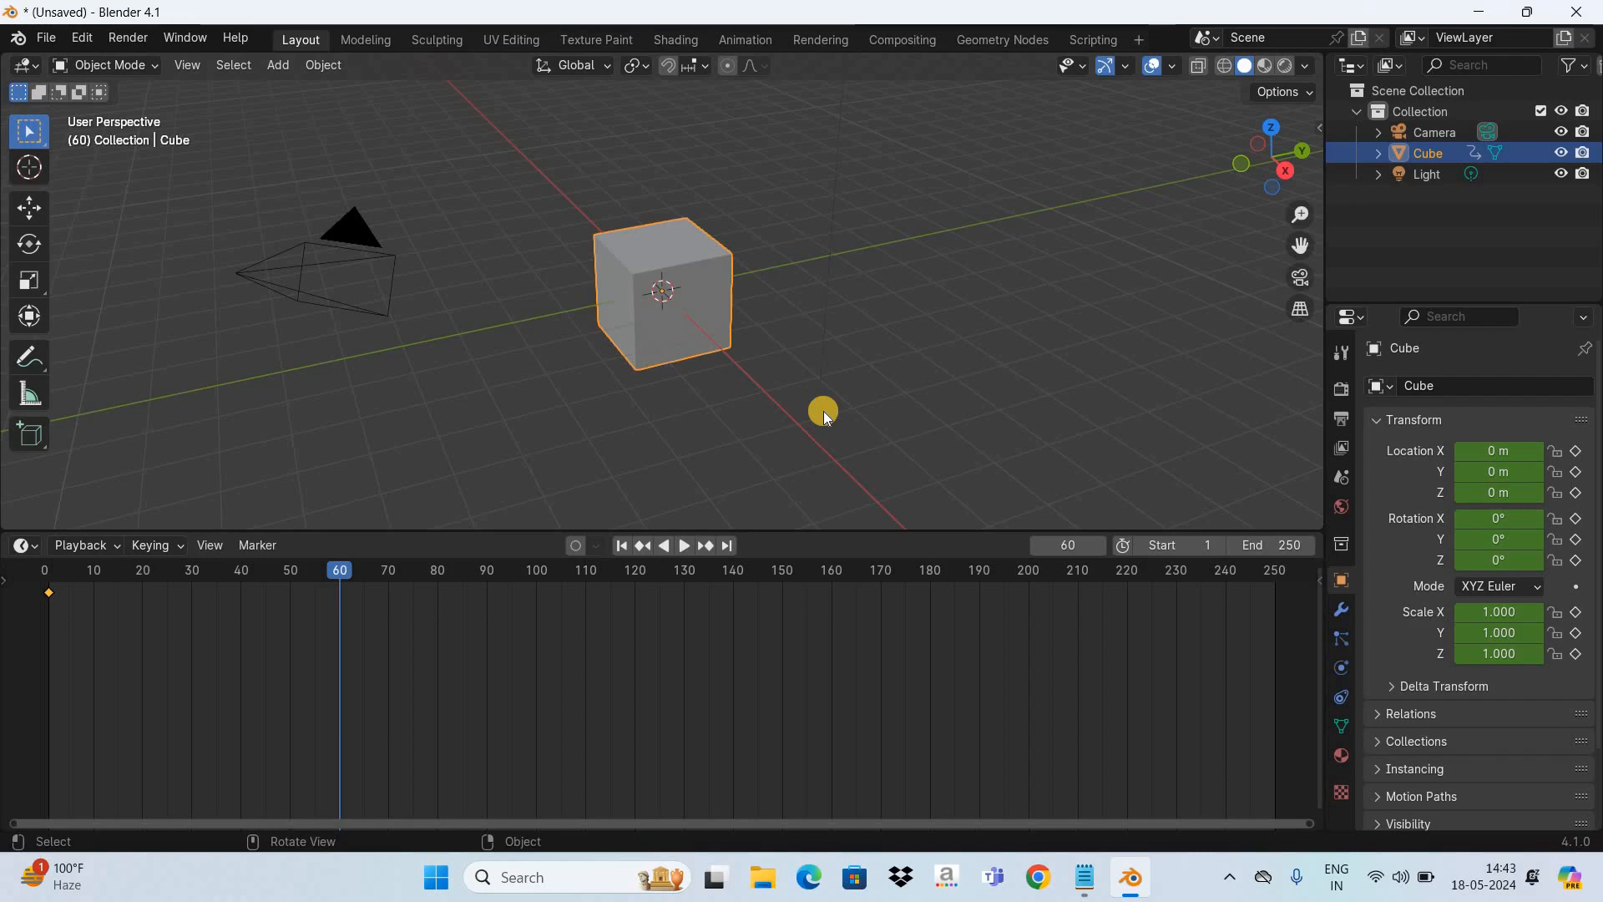
{"action": "key", "text": "g"}
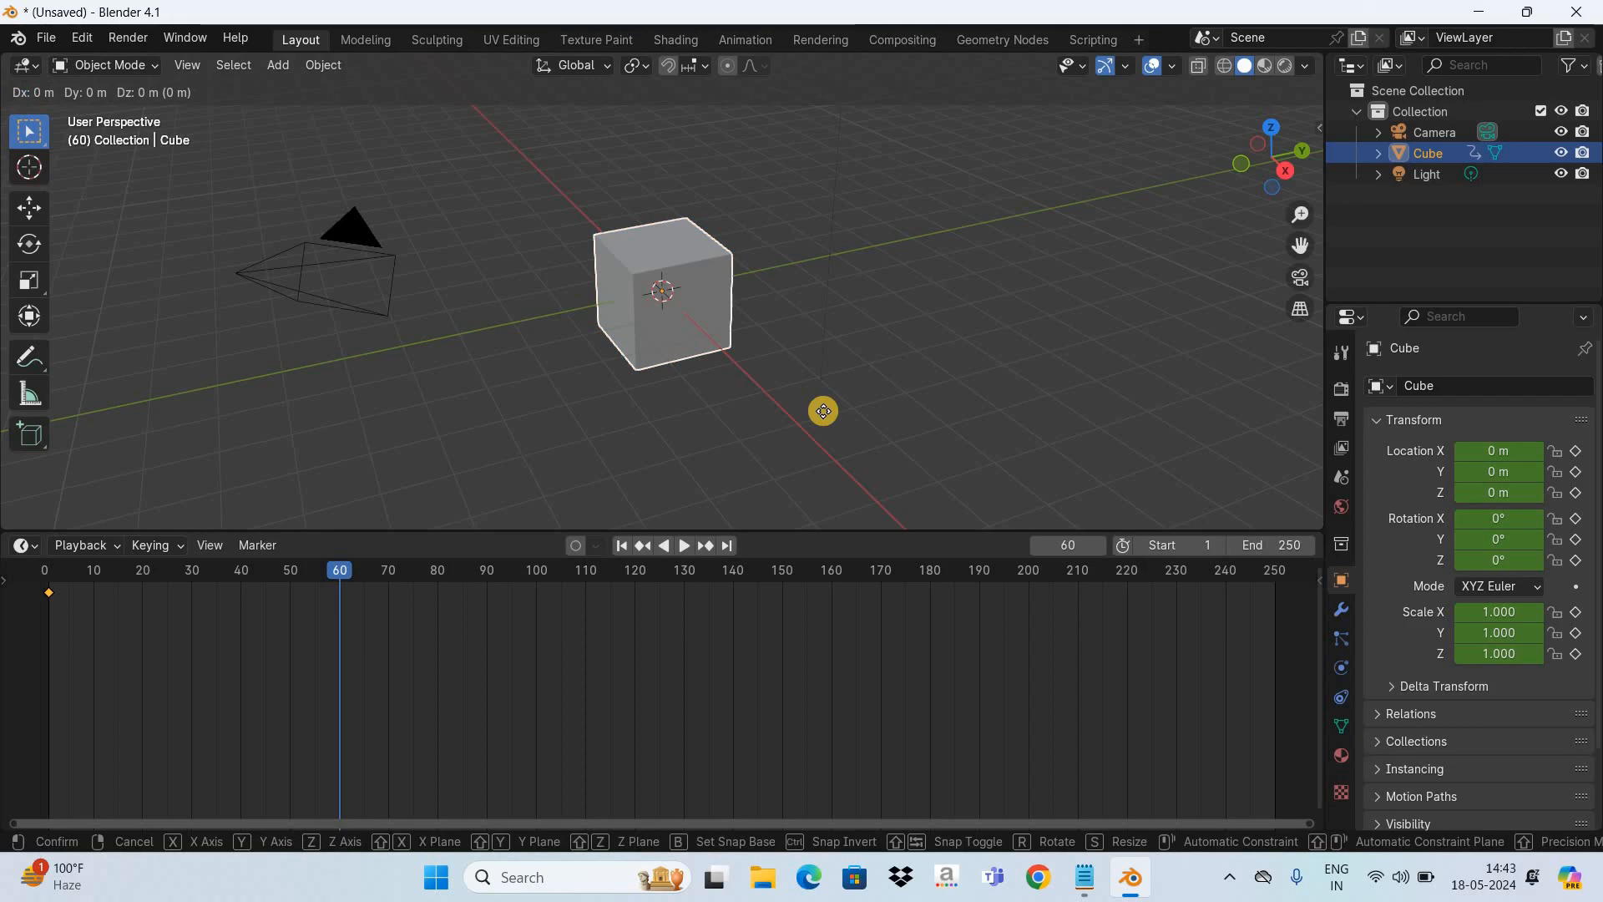
{"action": "key", "text": "y"}
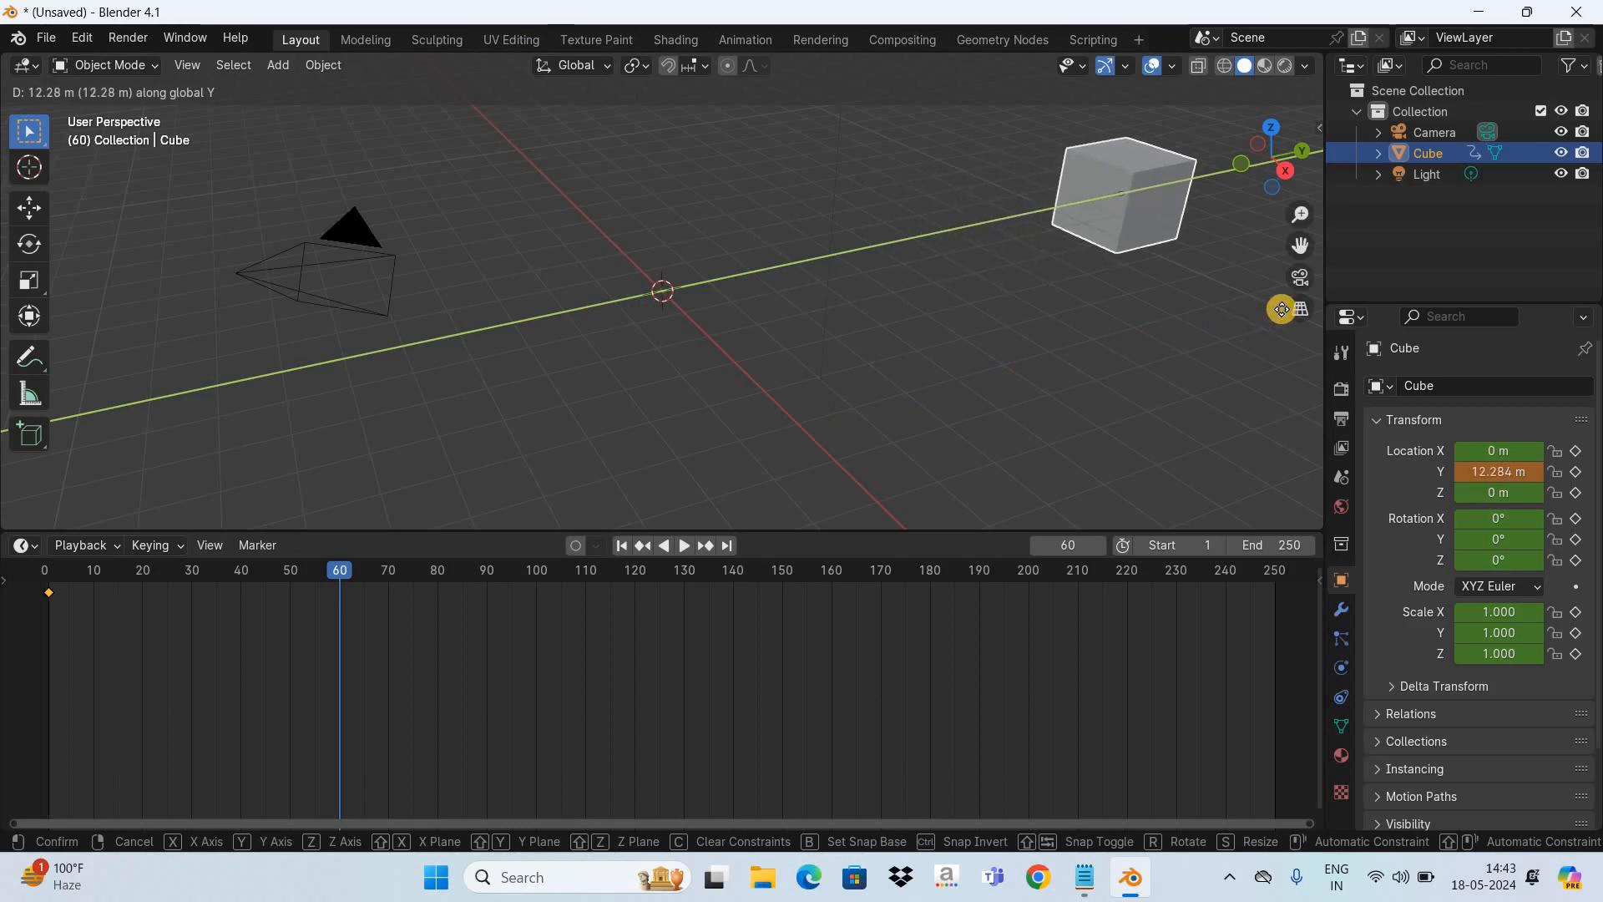
{"action": "left_click", "coordinate": [1282, 309]}
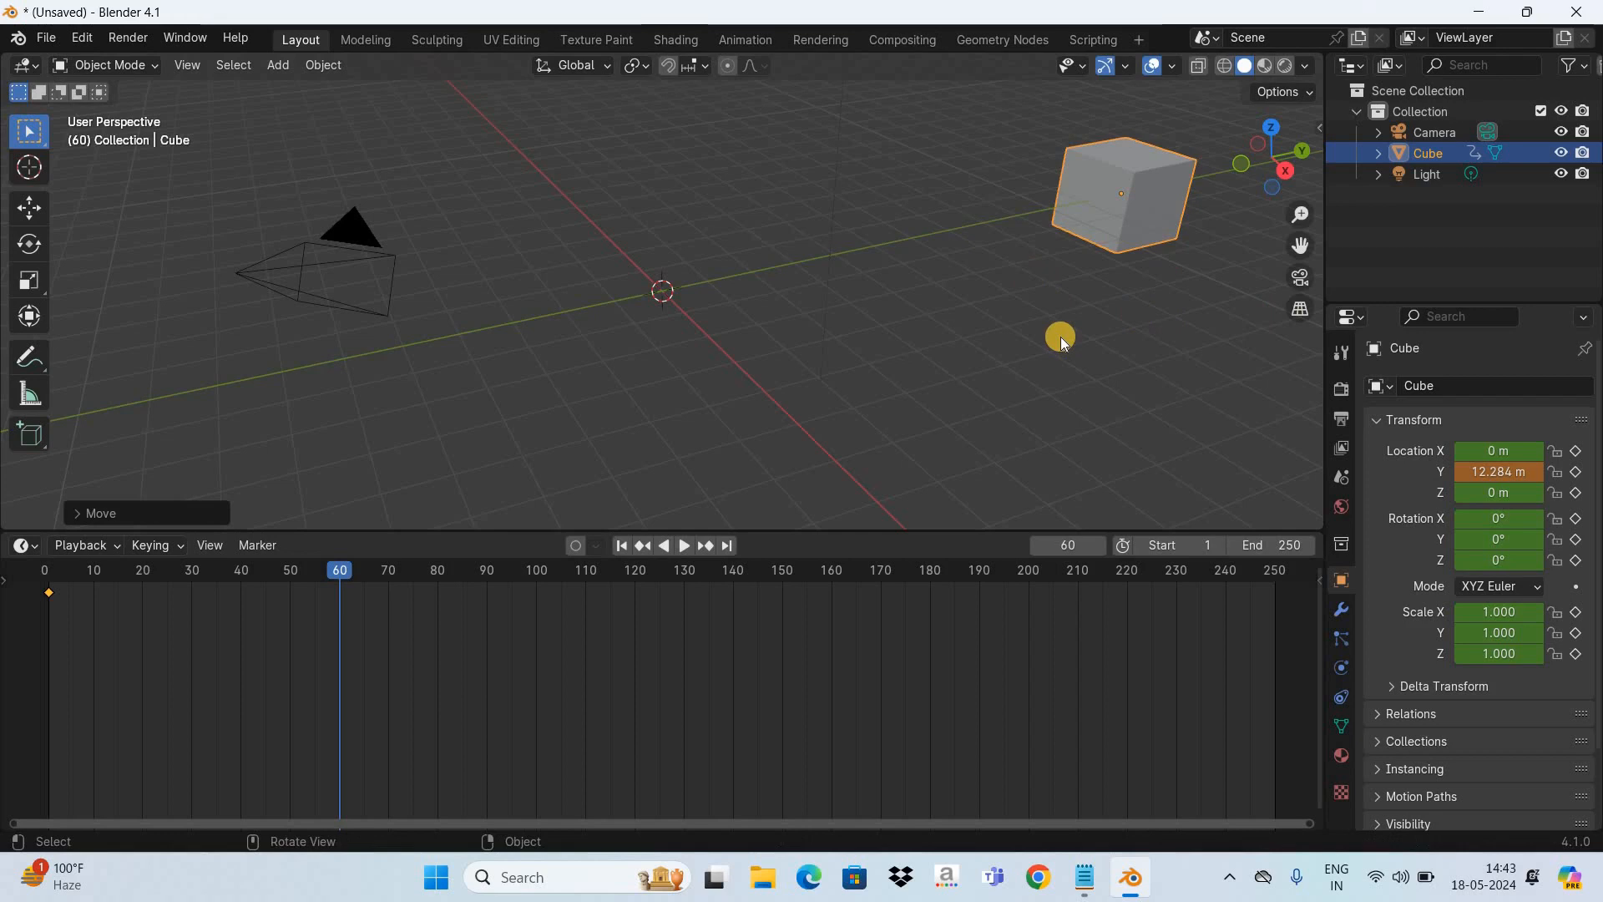
{"action": "key", "text": "i"}
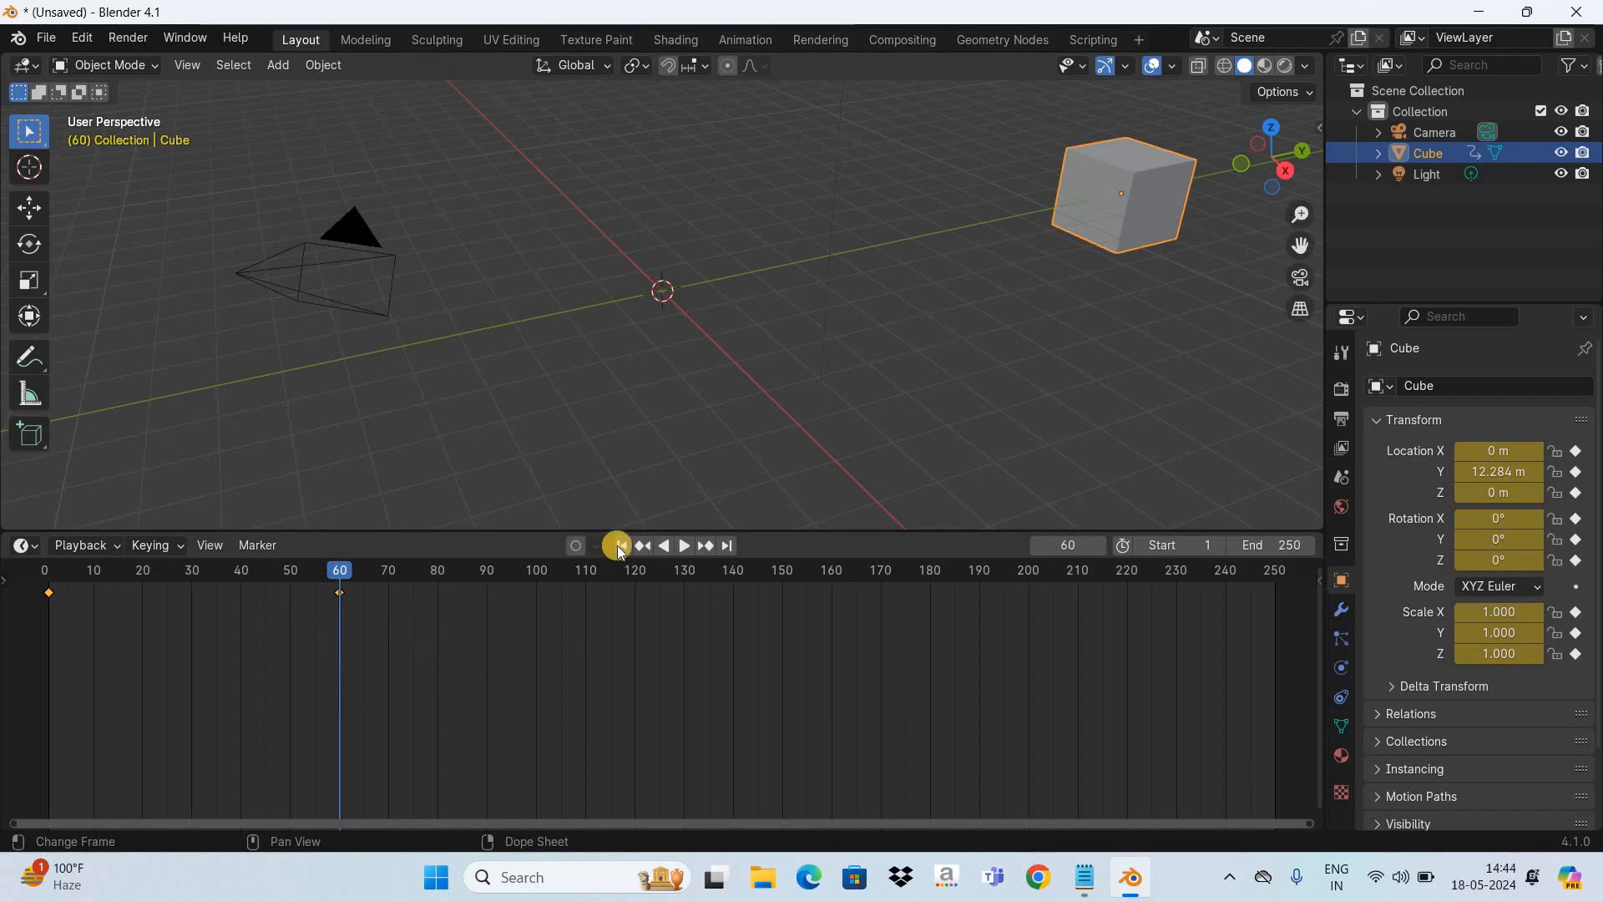
- Play the cube's movement from the first frame and stop it past the end keyframe
{"action": "key", "text": "shift+Left"}
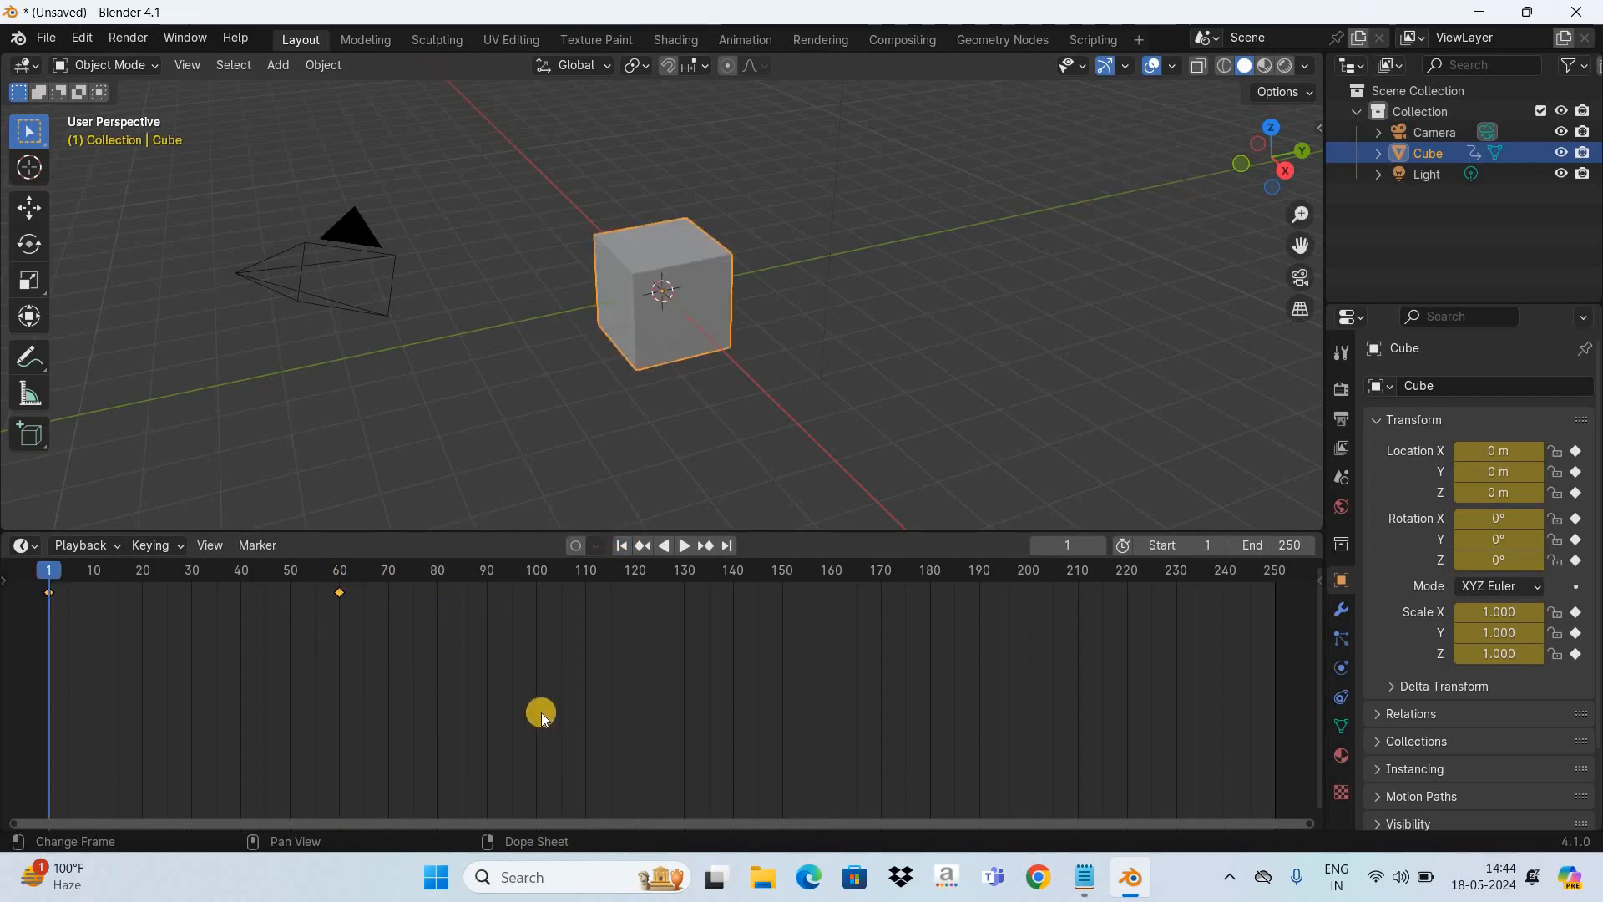
{"action": "key", "text": "space"}
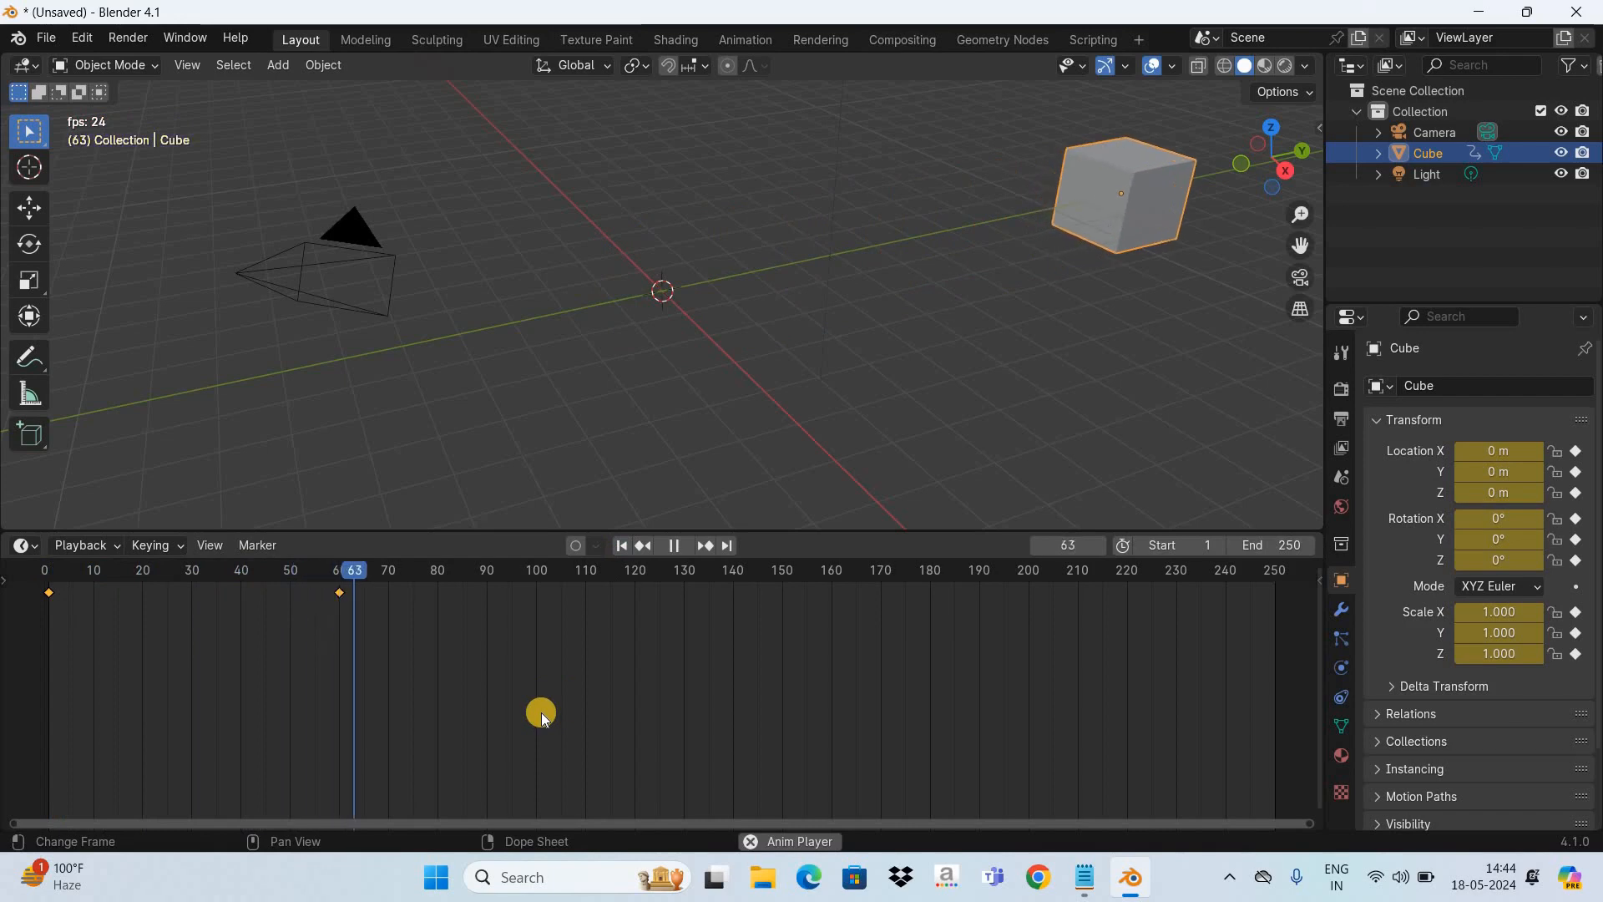
{"action": "key", "text": "space"}
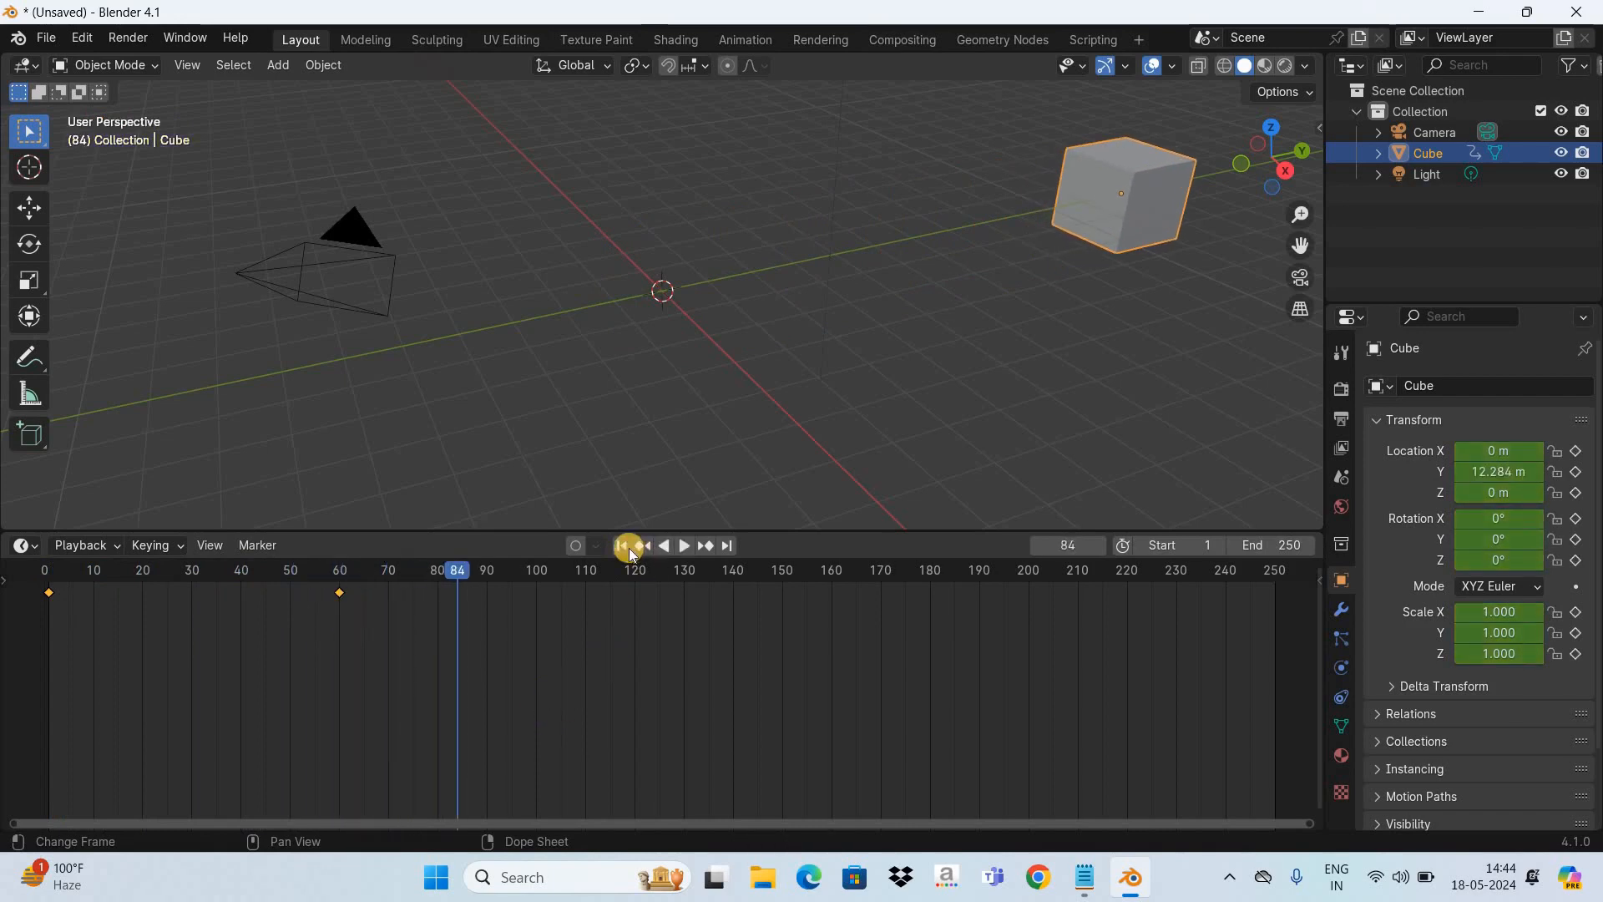
- Scrub the timeline back and forth between frames 1 and 60 to review how the cube moves between its keyframes
{"action": "left_click", "coordinate": [628, 548]}
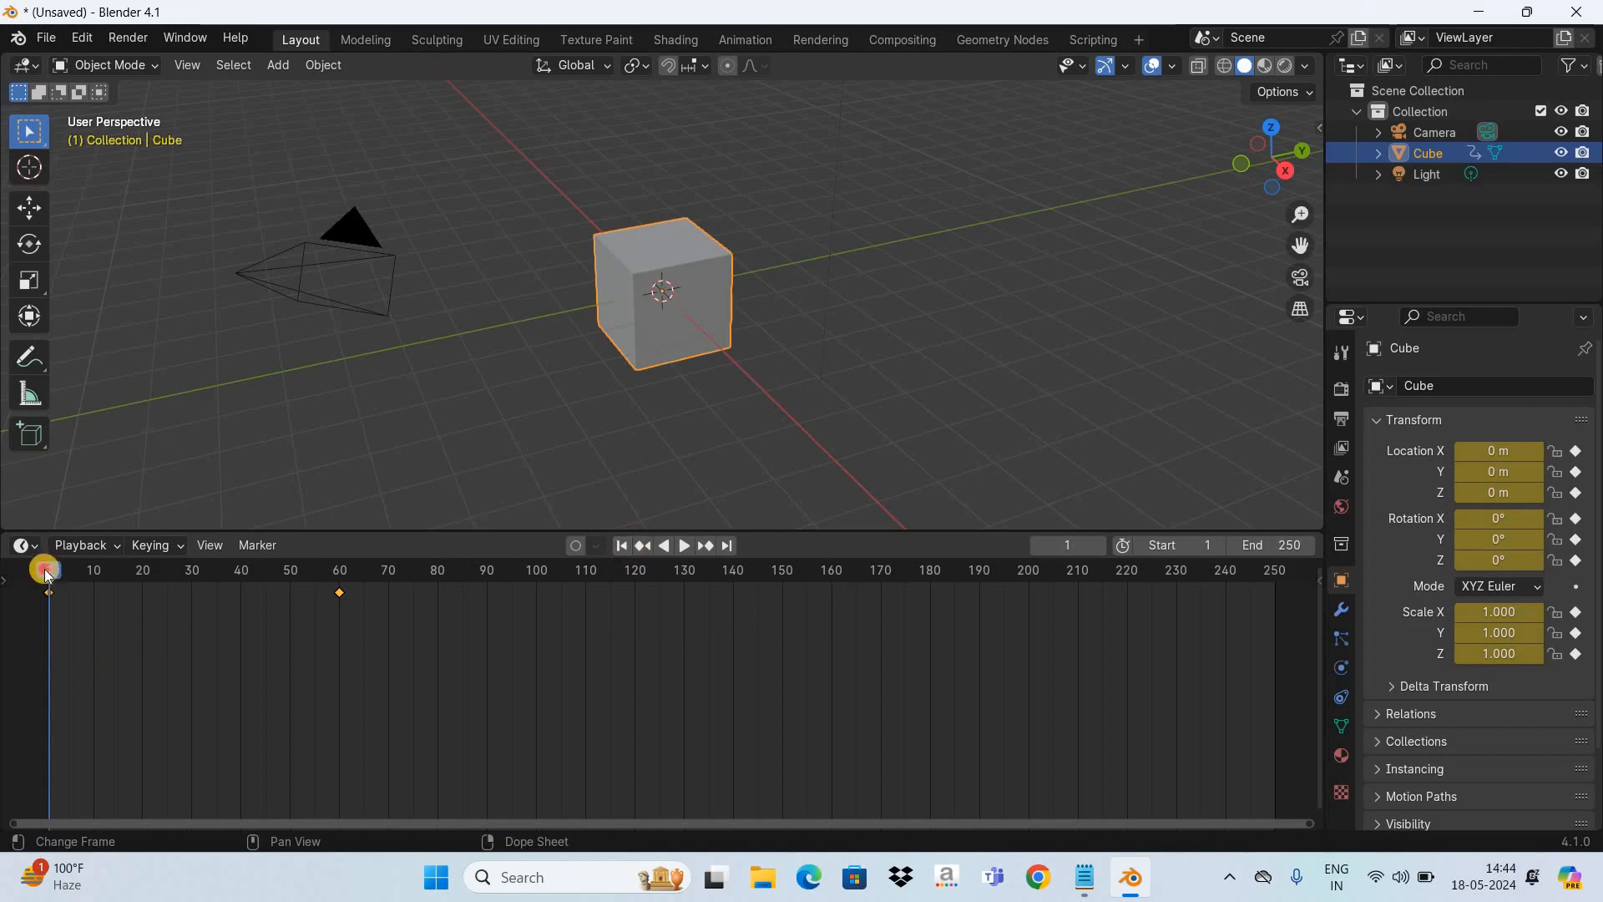
{"action": "left_click", "coordinate": [123, 606]}
{"action": "key", "text": "space"}
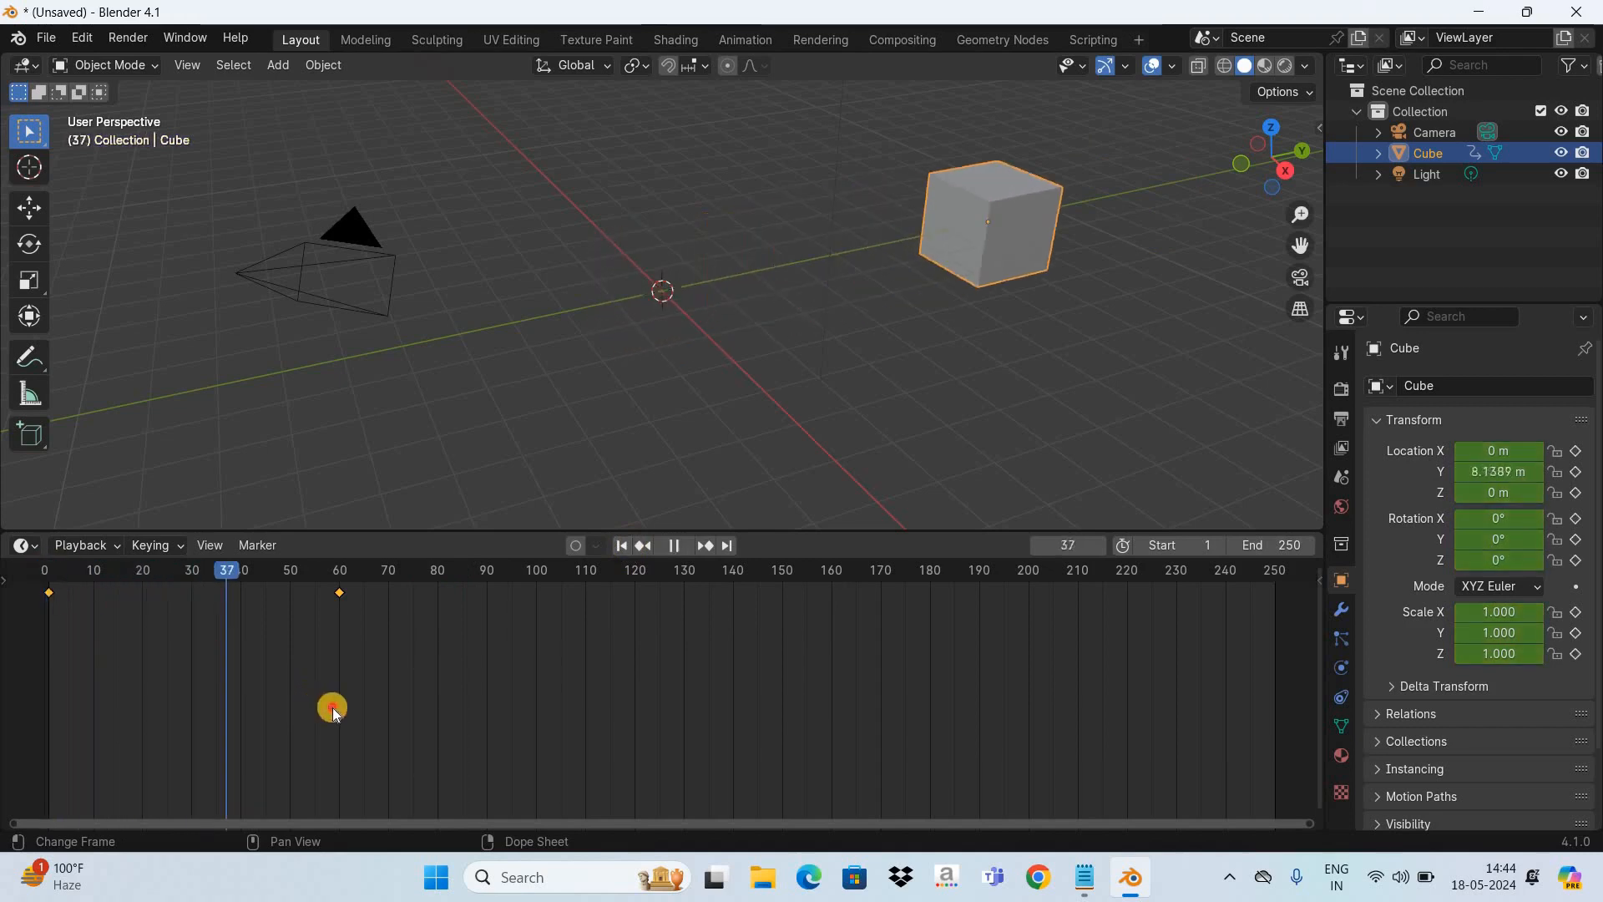
{"action": "key", "text": "space"}
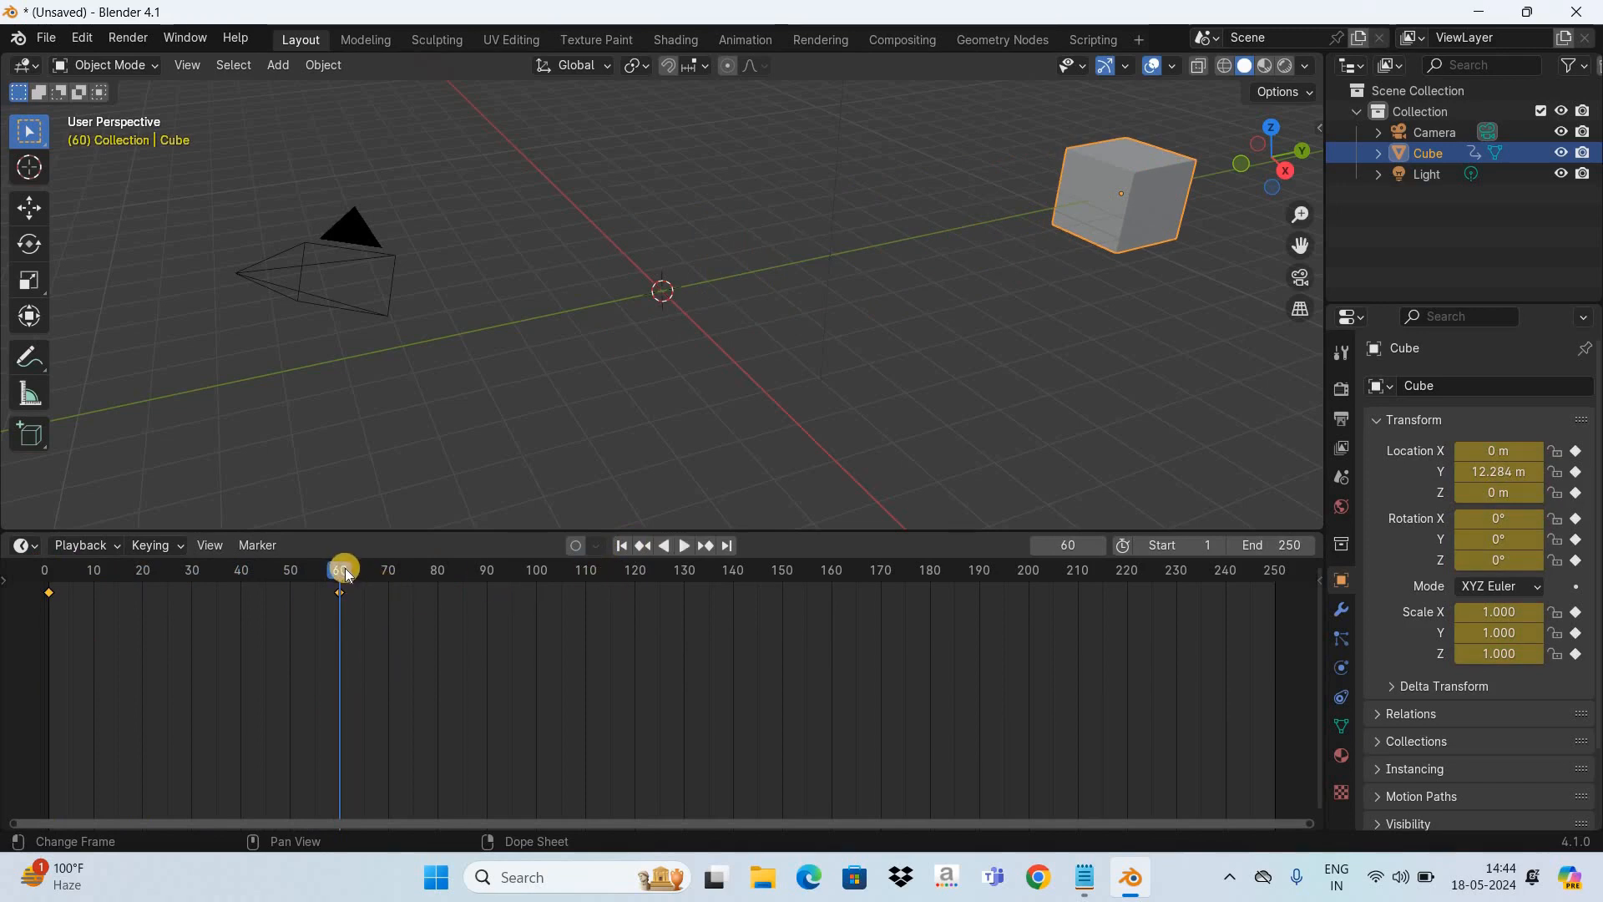
{"action": "left_click", "coordinate": [249, 604]}
{"action": "key", "text": "ctrl+shift+space"}
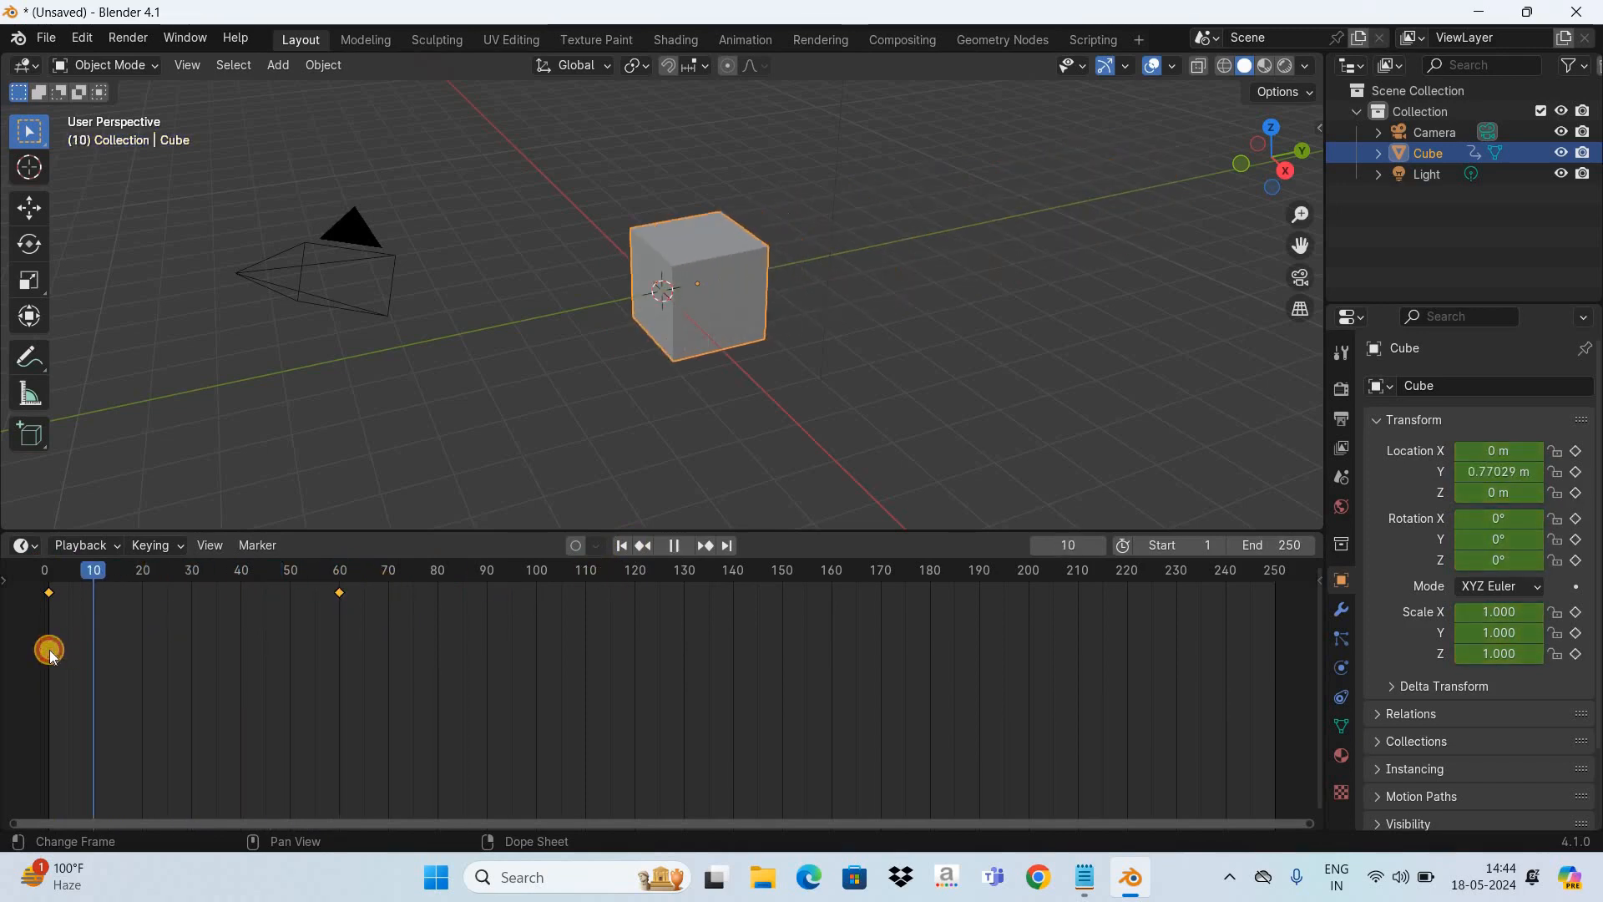
{"action": "key", "text": "space"}
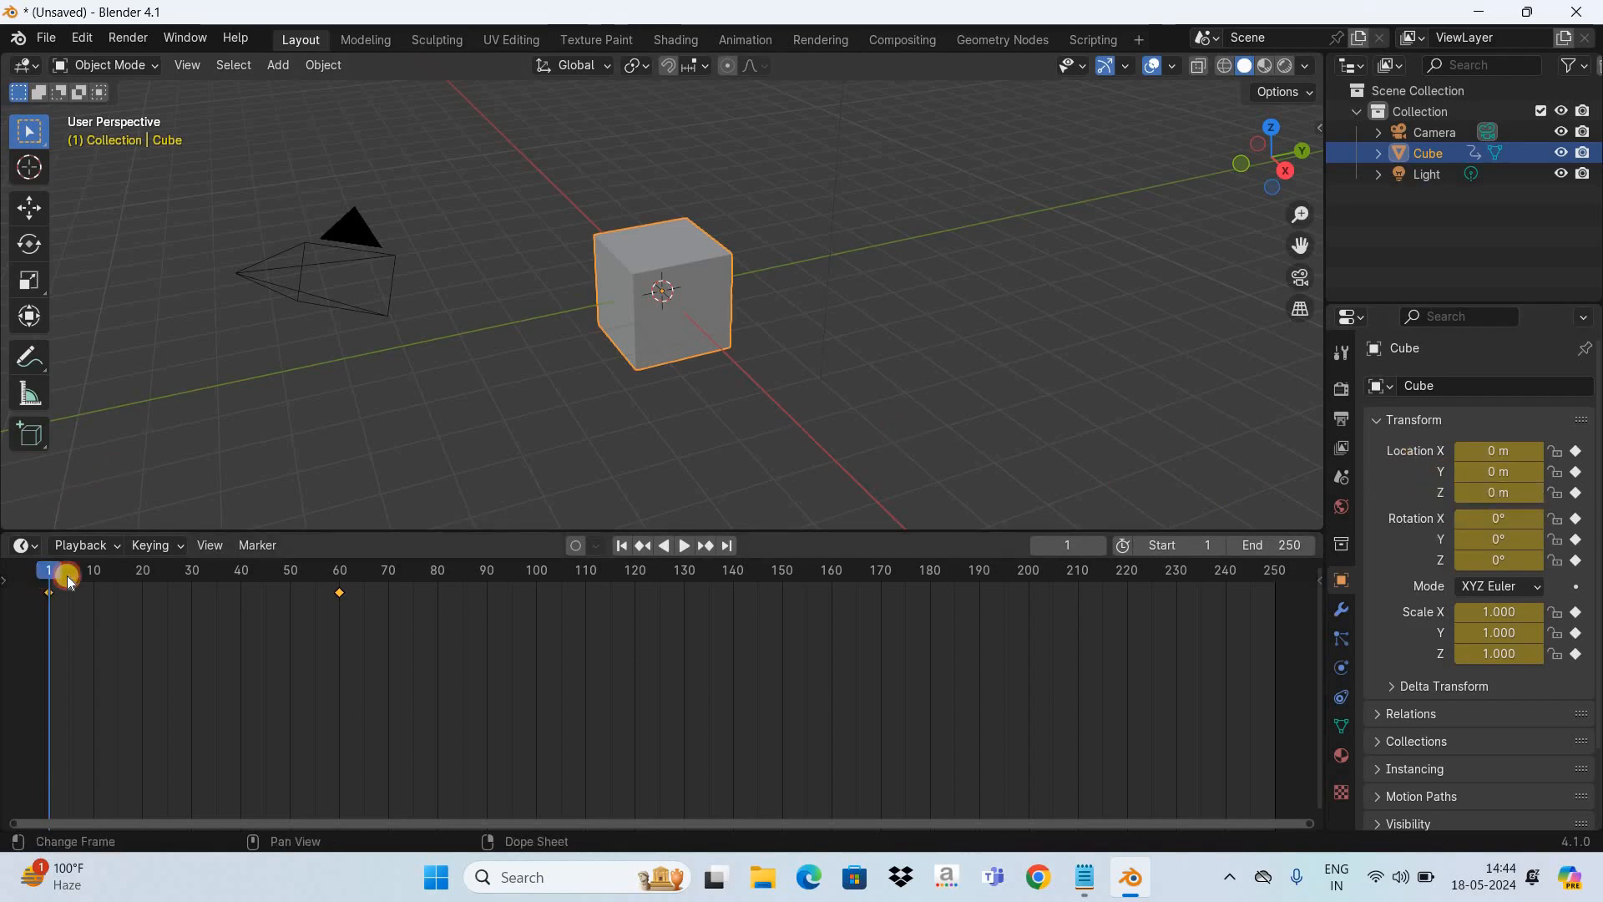
{"action": "key", "text": "space"}
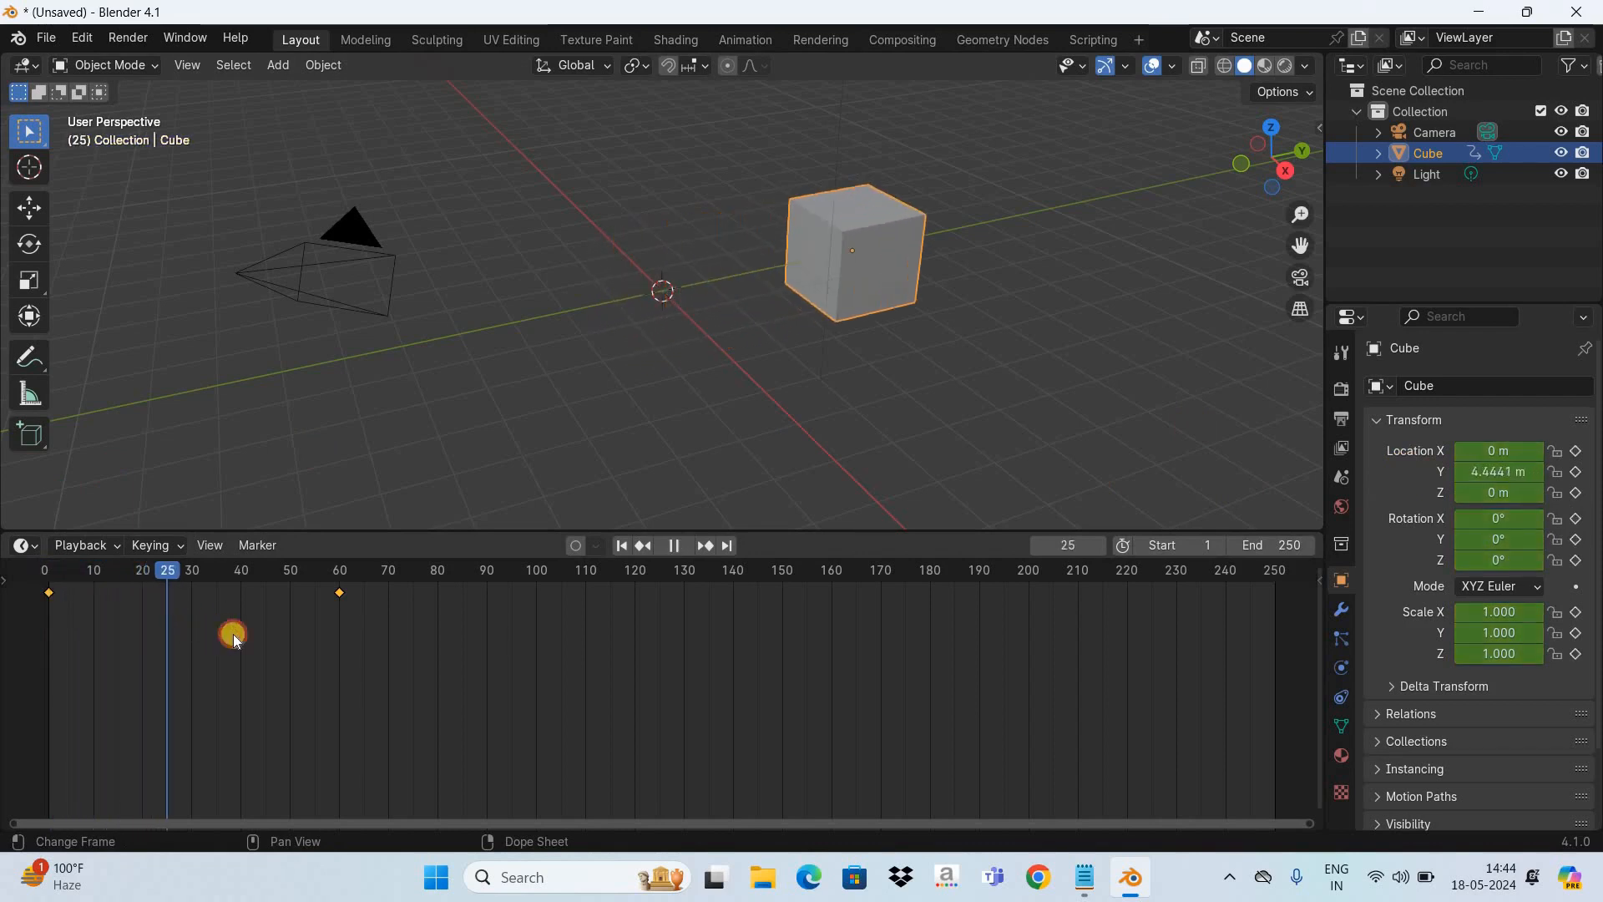
{"action": "left_click", "coordinate": [342, 675]}
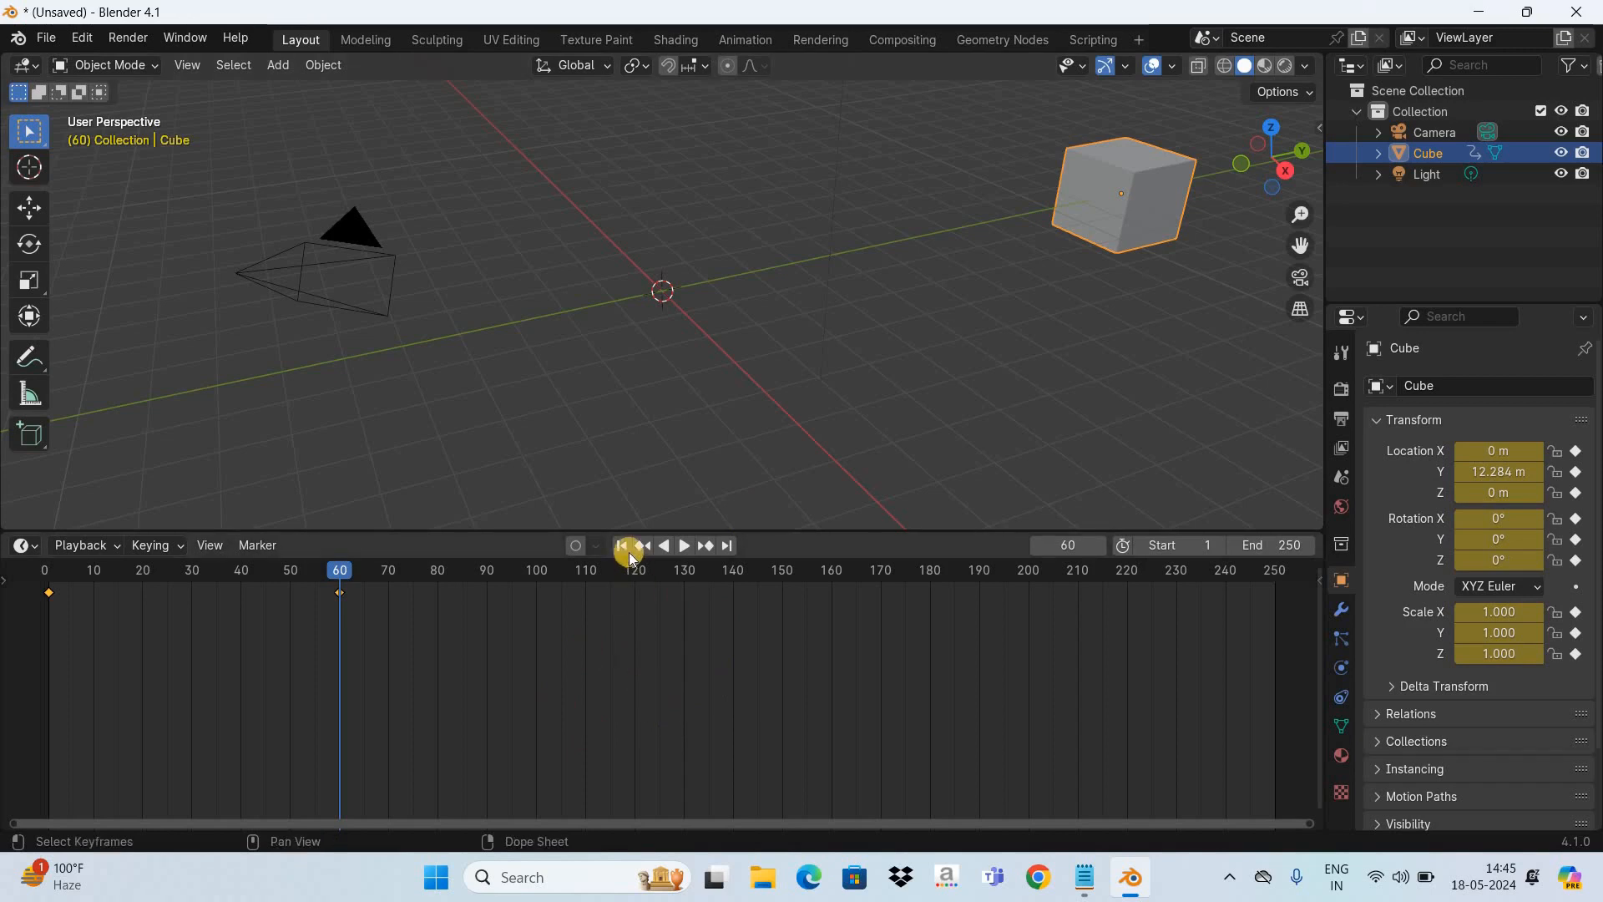
- Replay the animation from frame 1 to check the cube's speed with the end keyframe at frame 60
{"action": "key", "text": "shift+Left"}
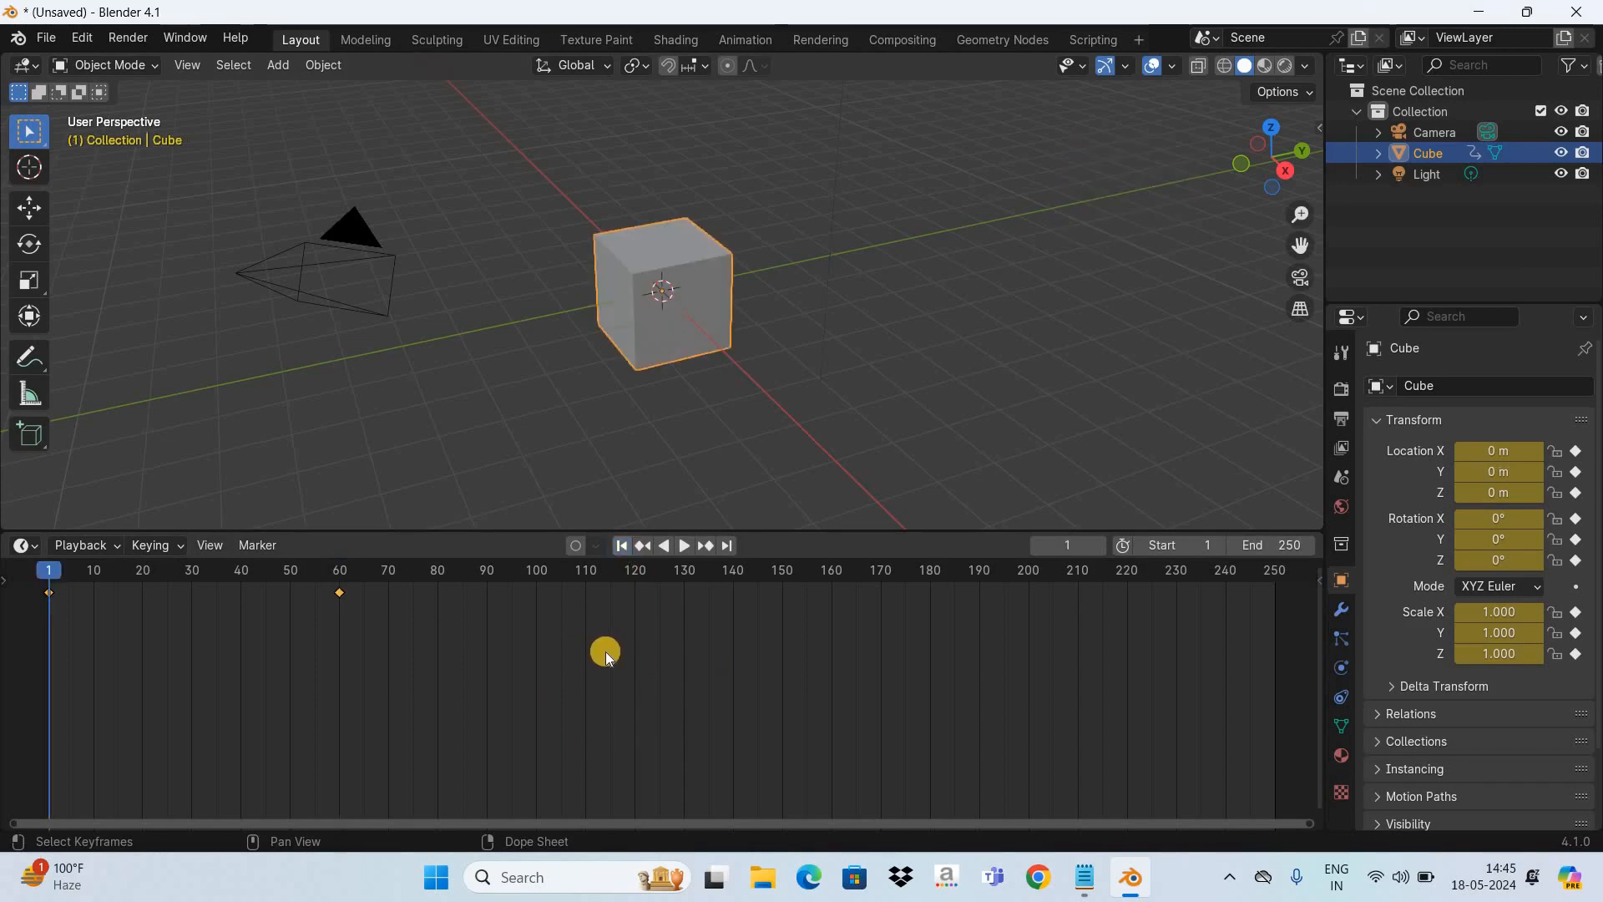
{"action": "key", "text": "space"}
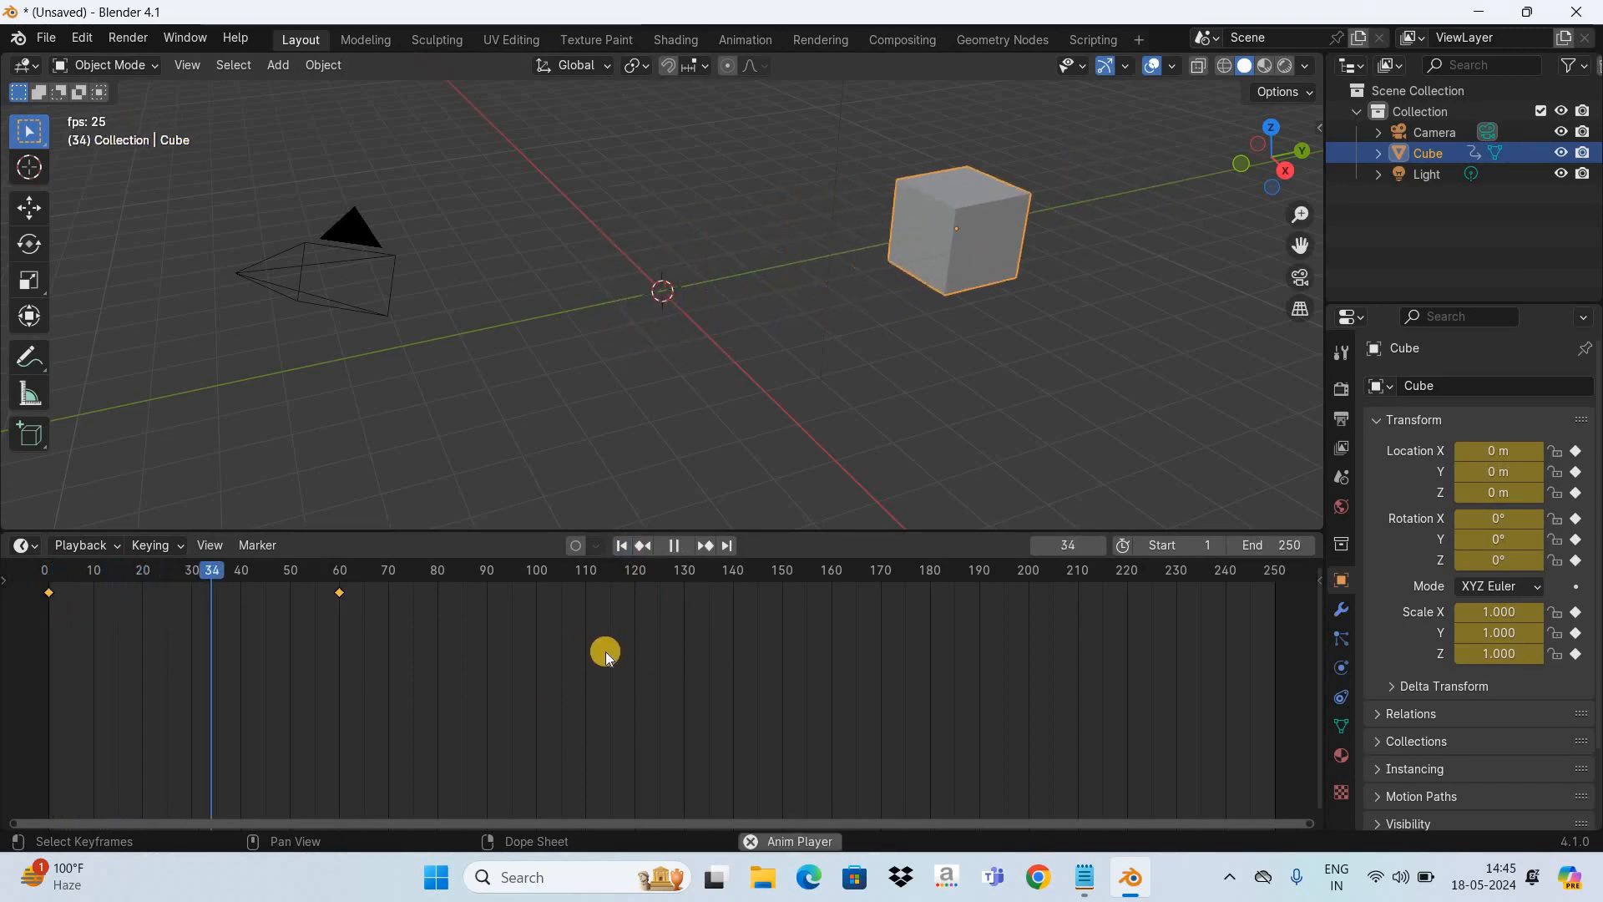
{"action": "key", "text": "space"}
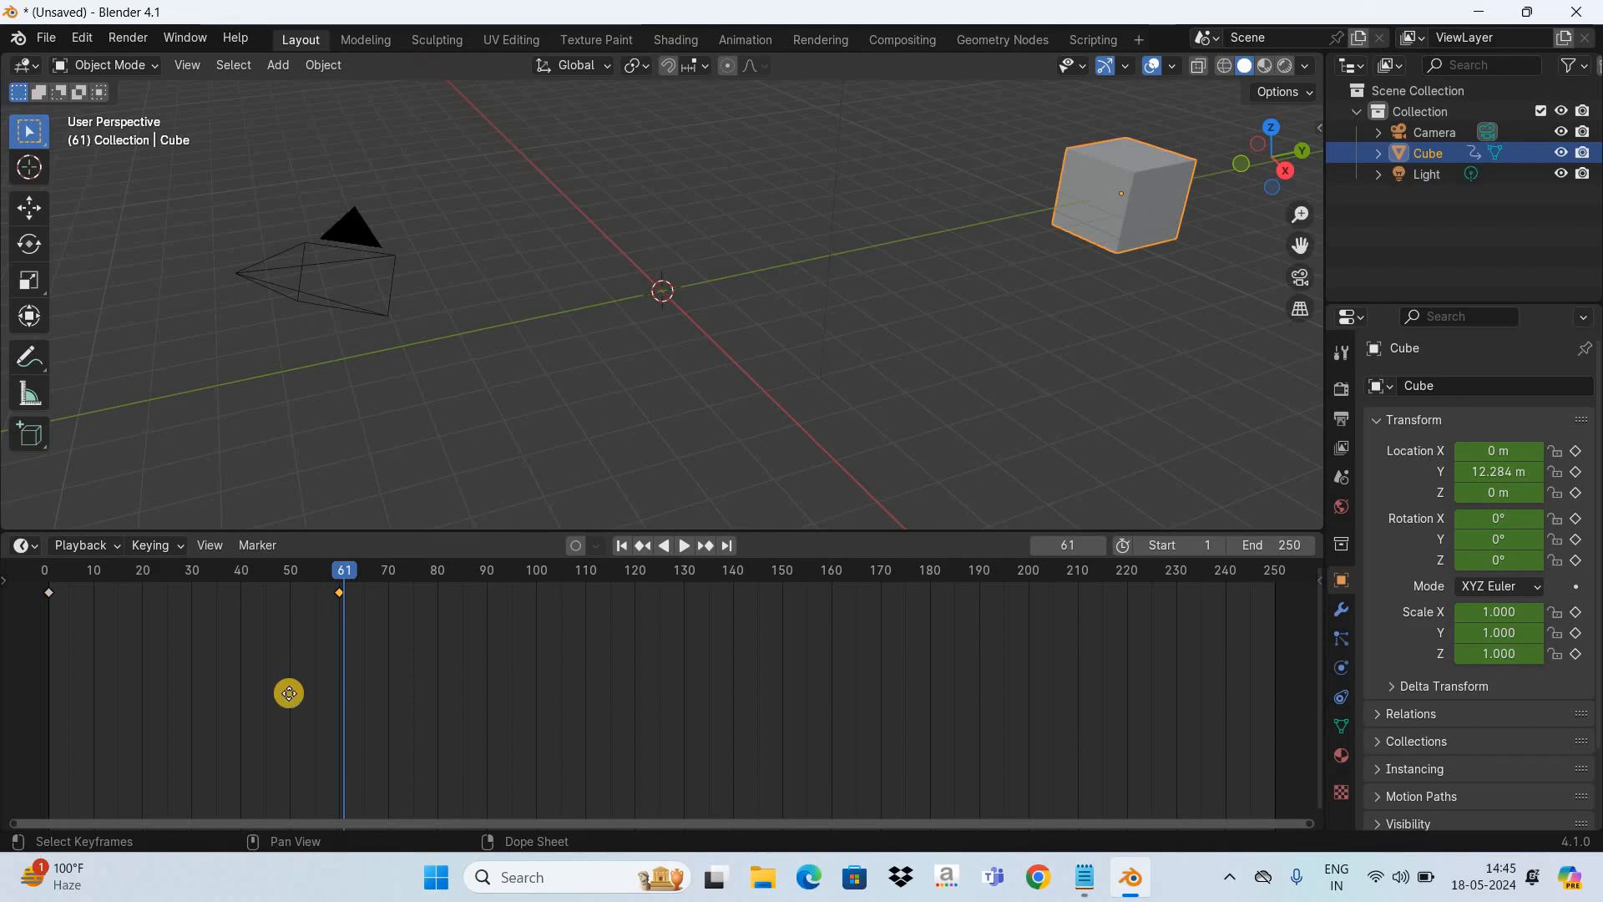
- Move the cube's keyframe at frame 60 to frame 30
{"action": "key", "text": "g"}
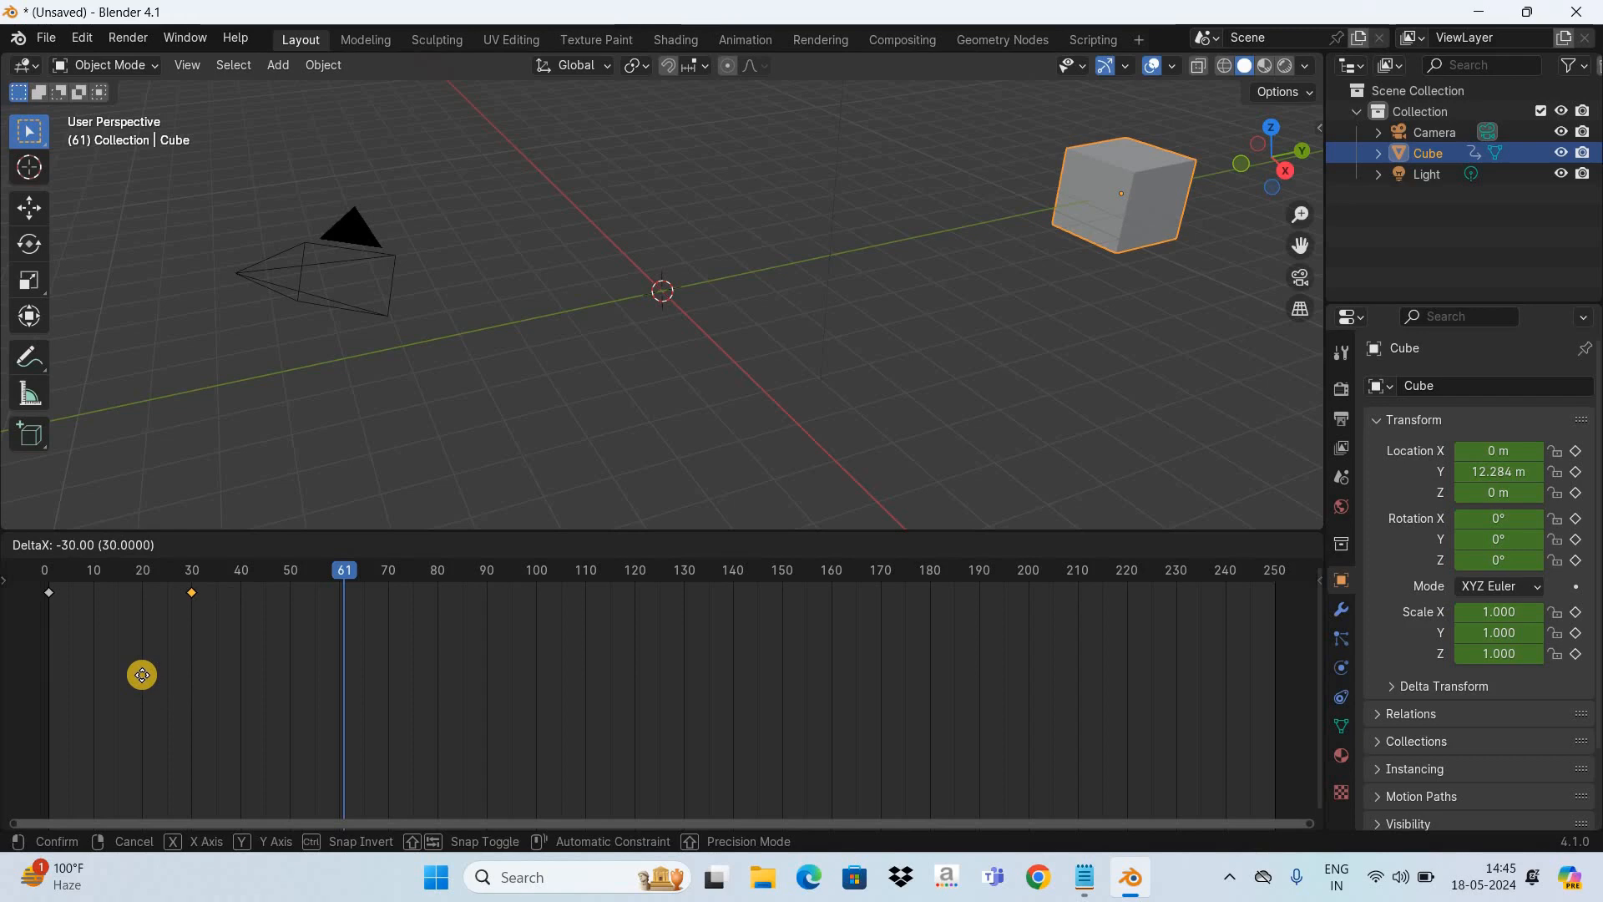
{"action": "left_click", "coordinate": [143, 678]}
{"action": "left_click", "coordinate": [143, 679]}
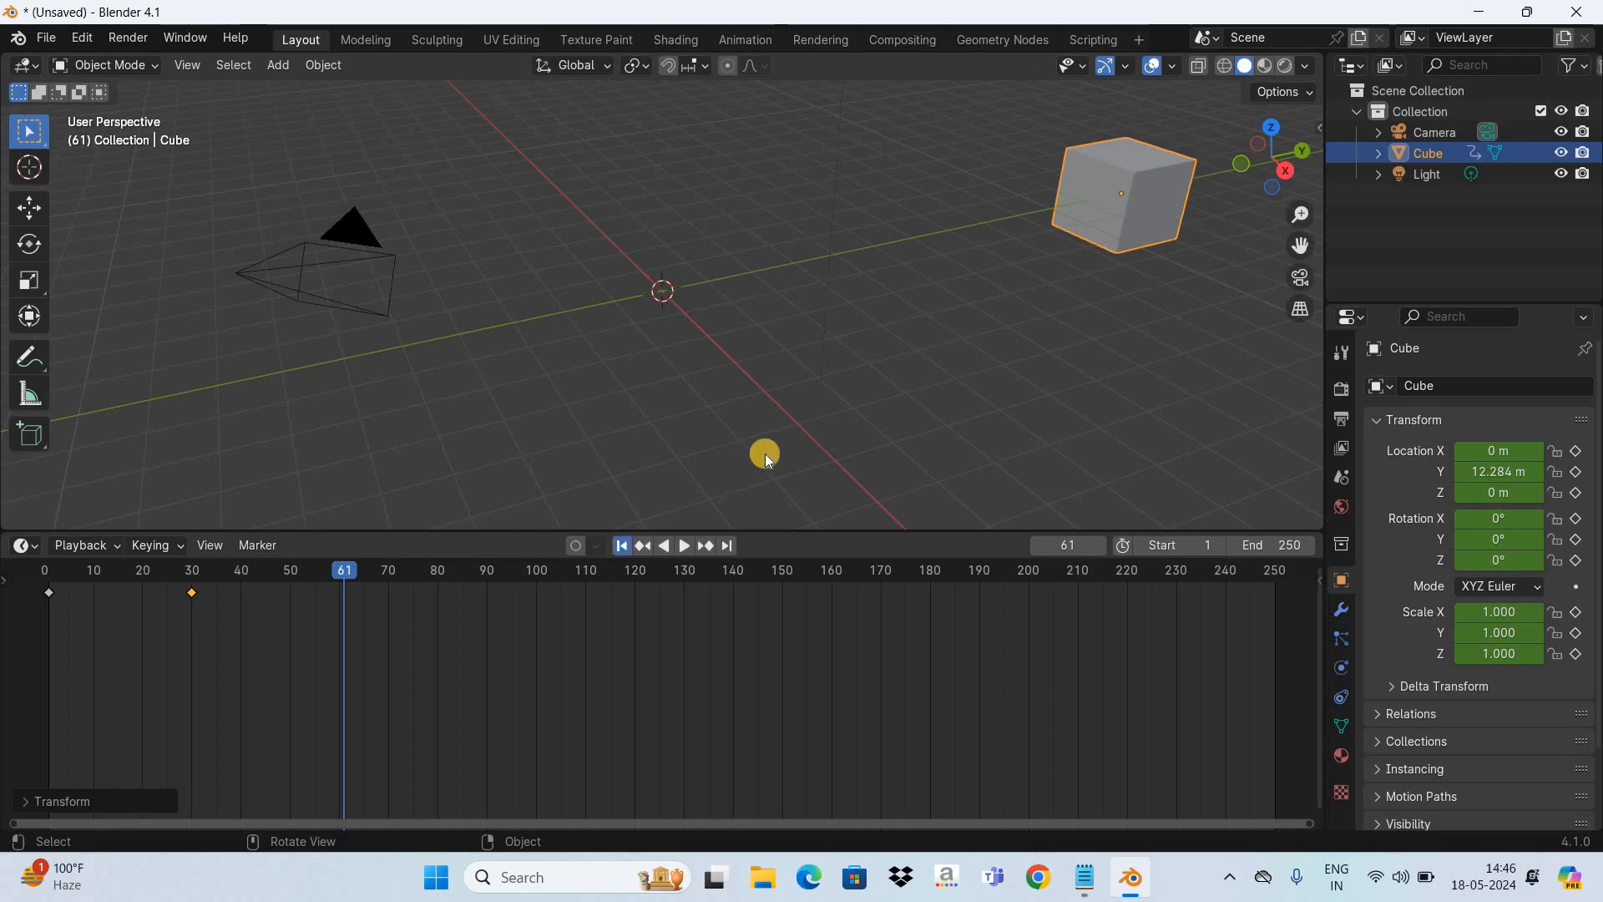
- Play the animation from the start to check the cube's speed with the end keyframe at frame 30
{"action": "key", "text": "shift+Left"}
{"action": "key", "text": "space"}
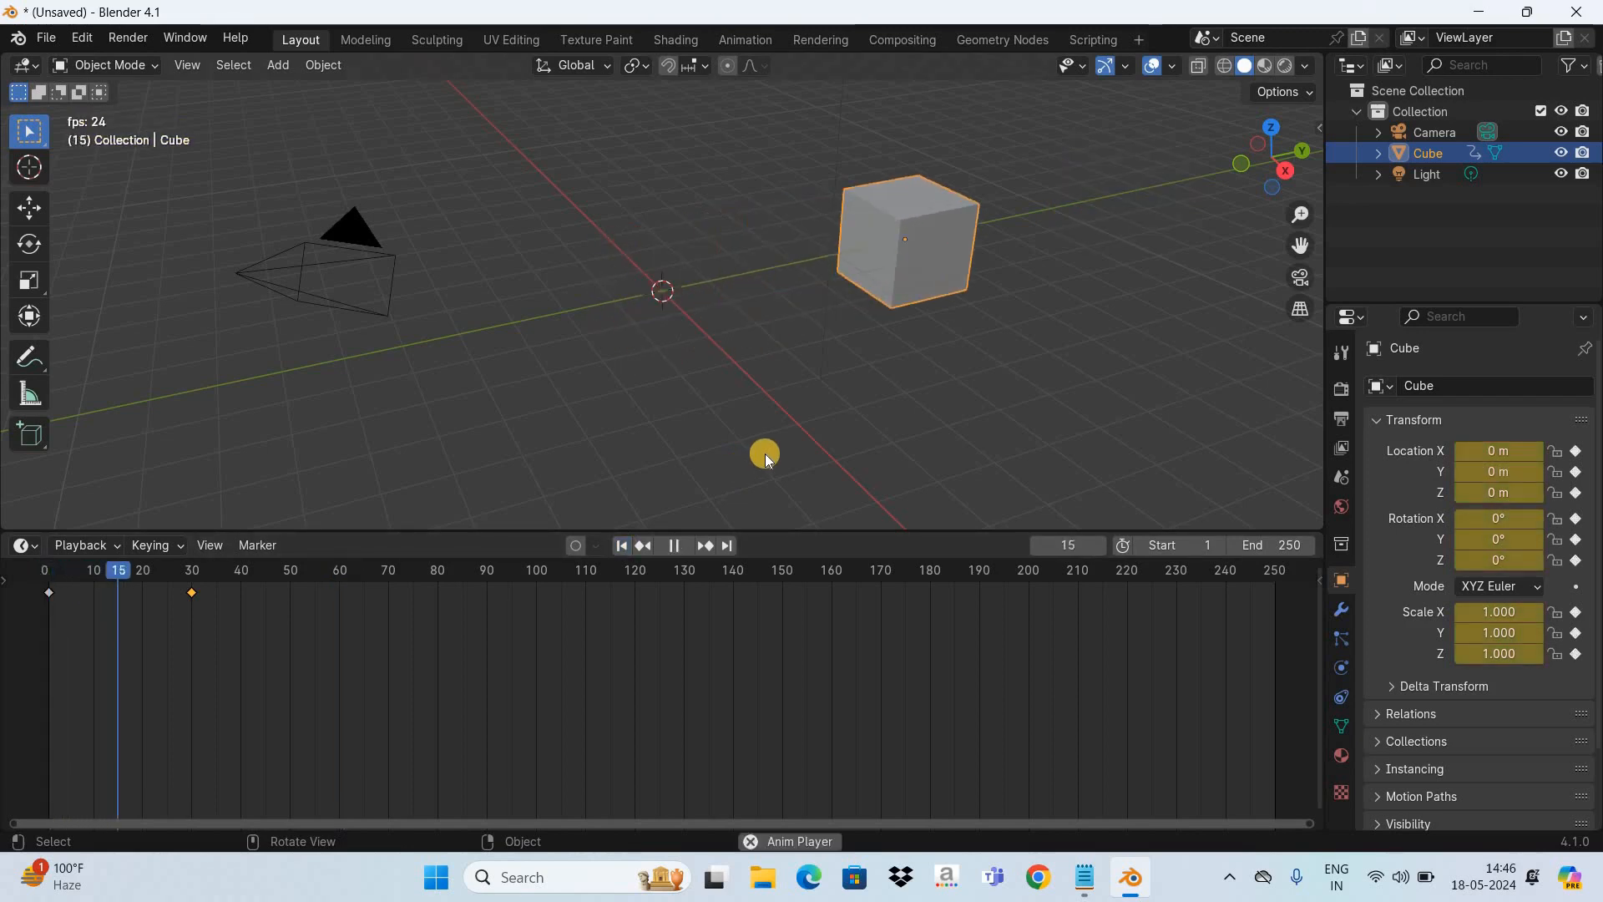
{"action": "key", "text": "space"}
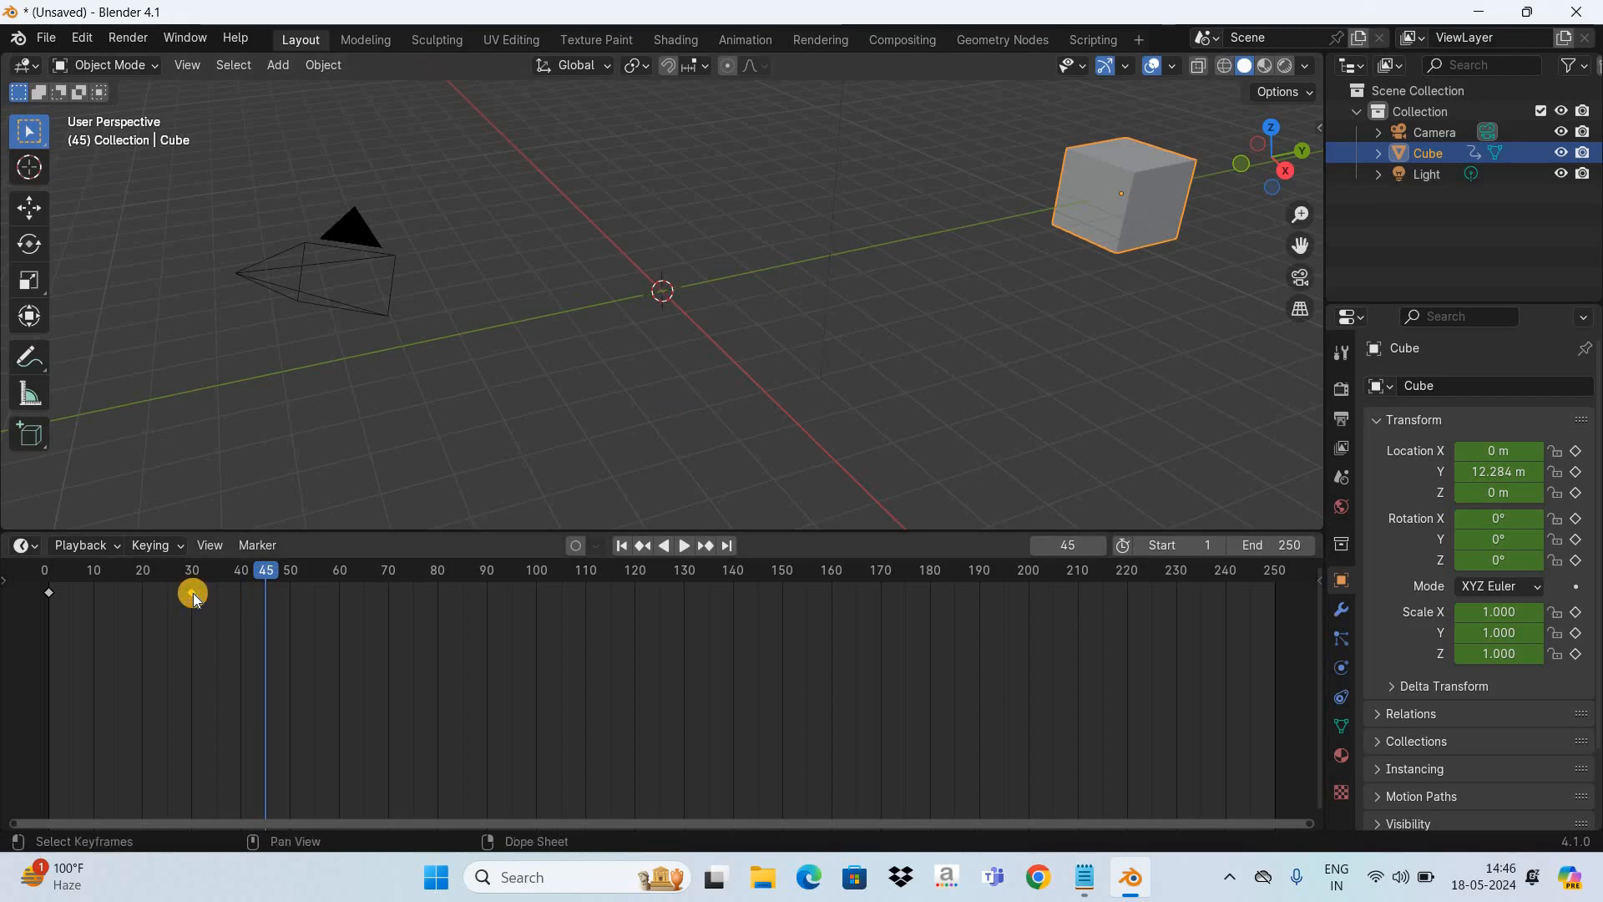
- Move the cube's end keyframe to frame 90
{"action": "key", "text": "g"}
{"action": "key", "text": "g"}
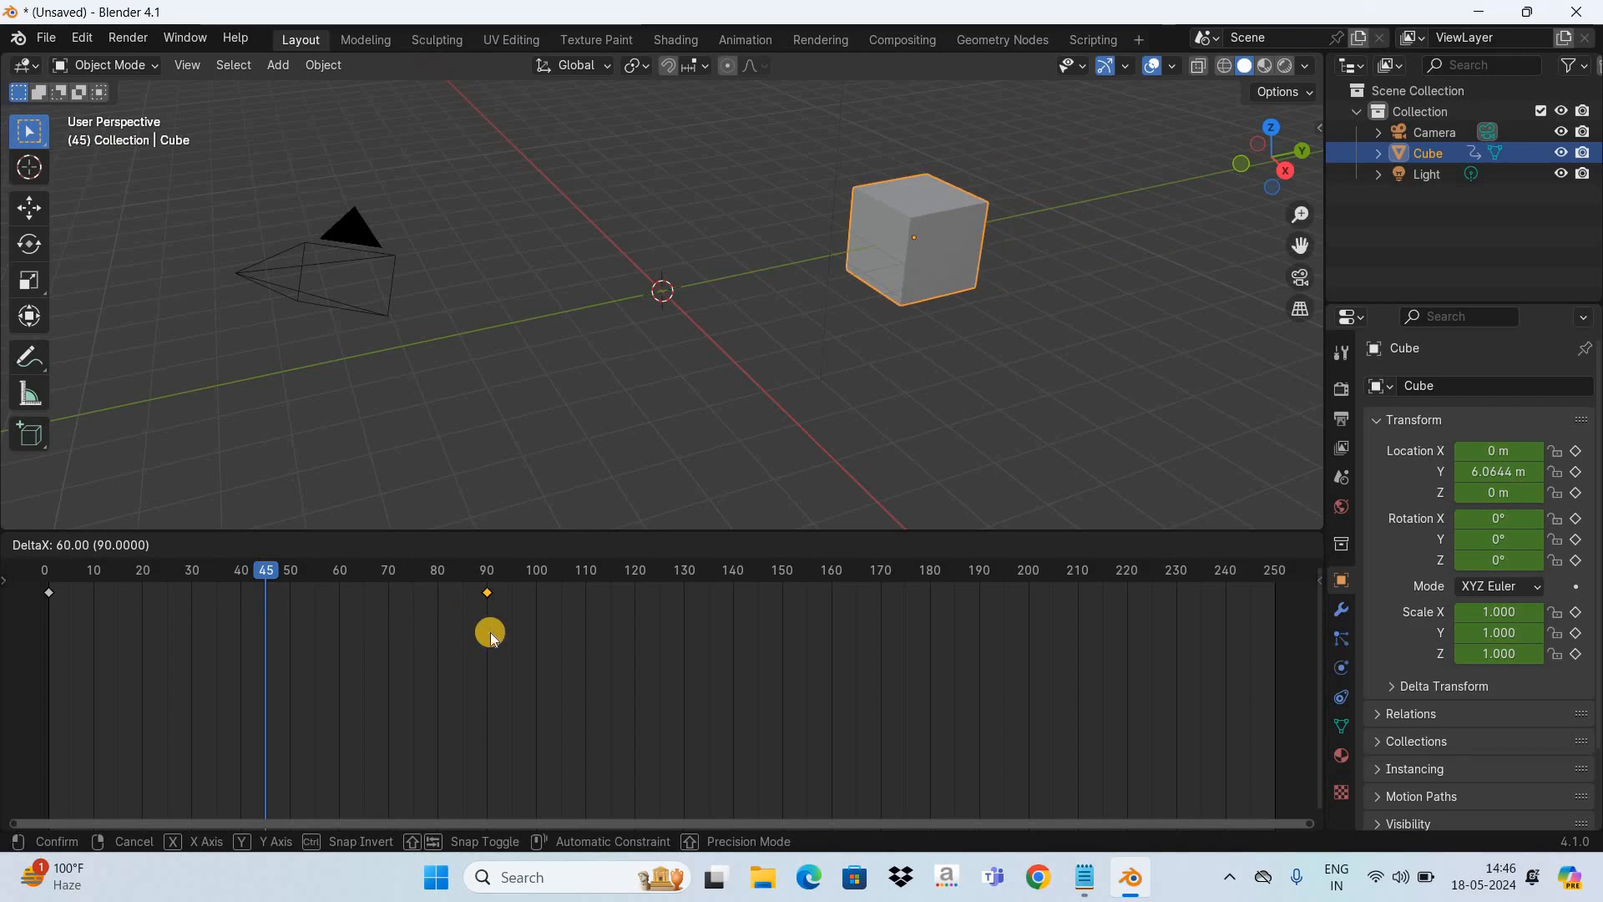
{"action": "left_click", "coordinate": [494, 628]}
- Play the animation with the end keyframe at frame 90, and return to frame 1
{"action": "left_click", "coordinate": [623, 547]}
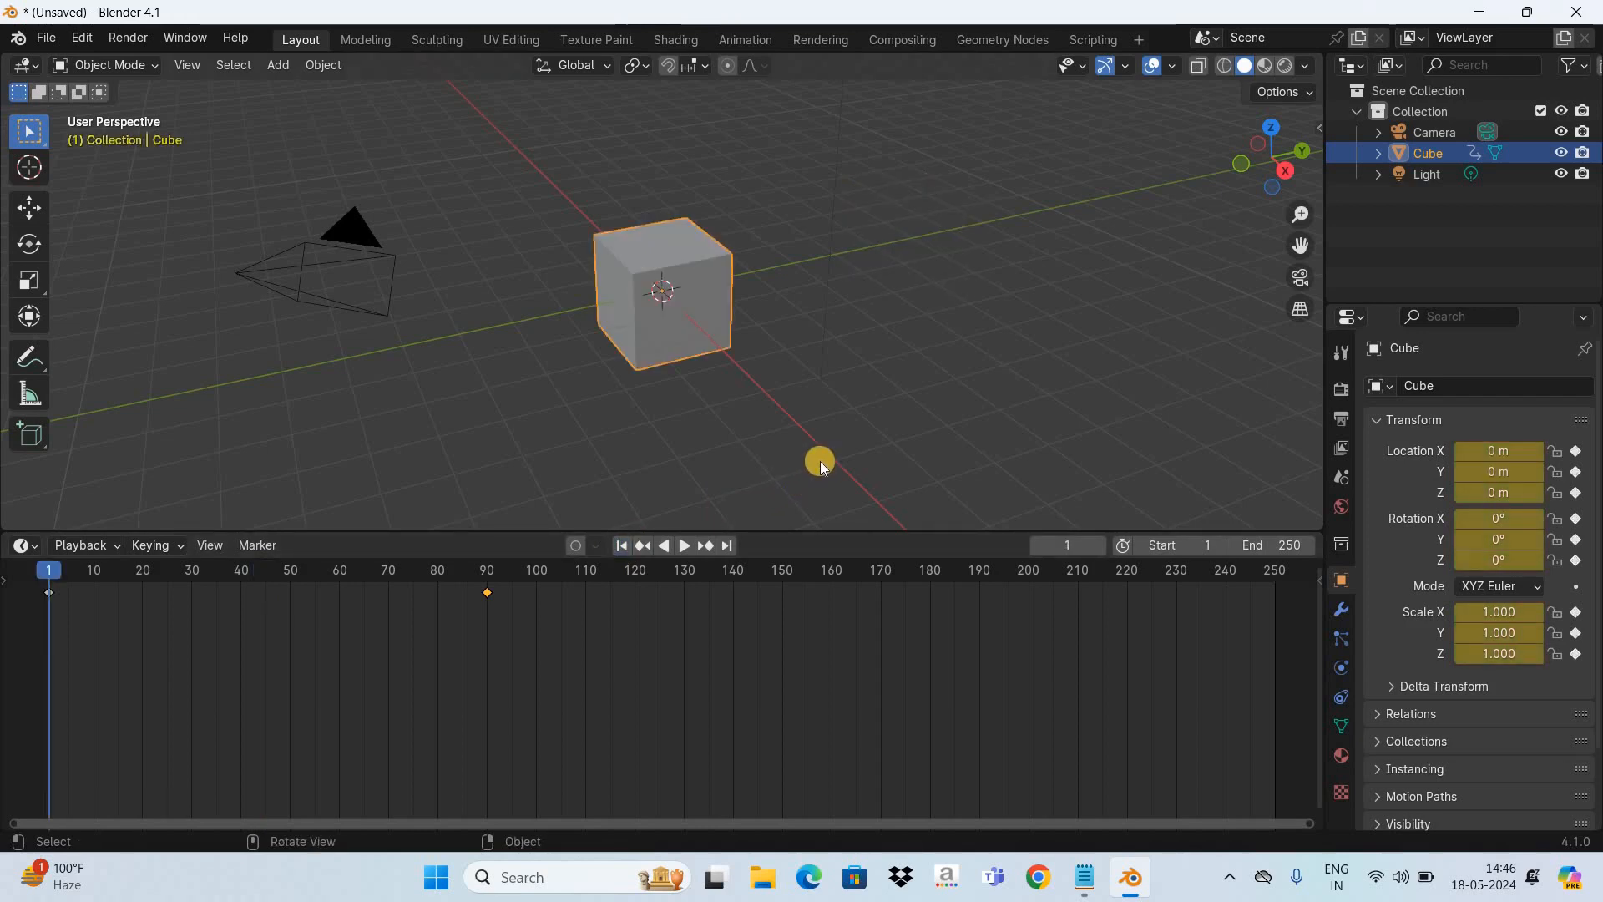
{"action": "key", "text": "space"}
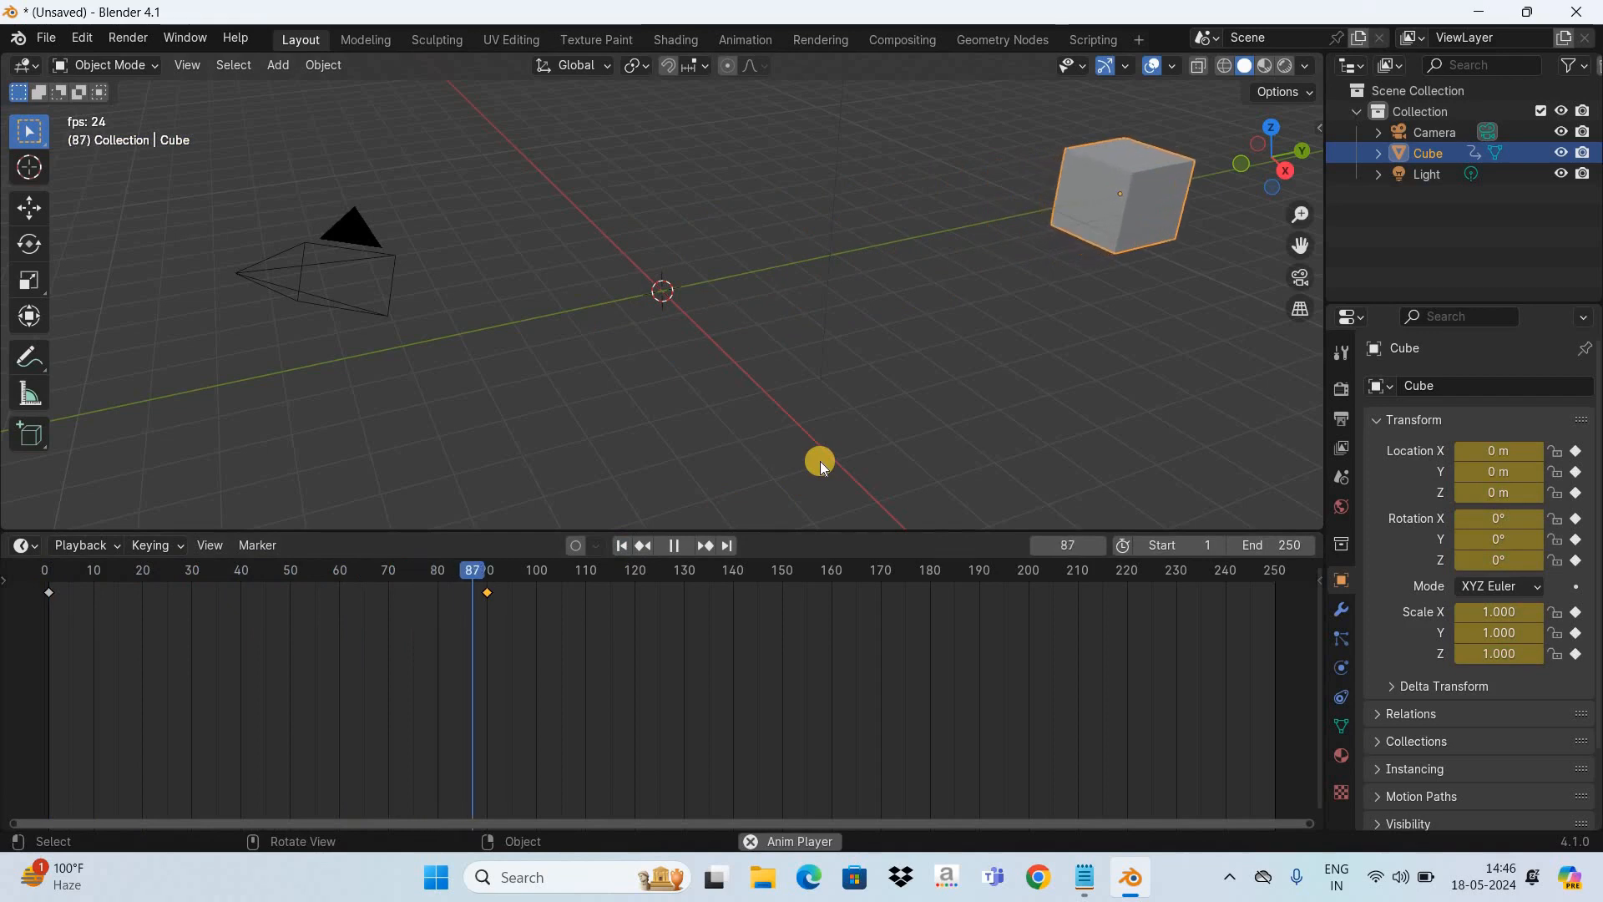
{"action": "key", "text": "space"}
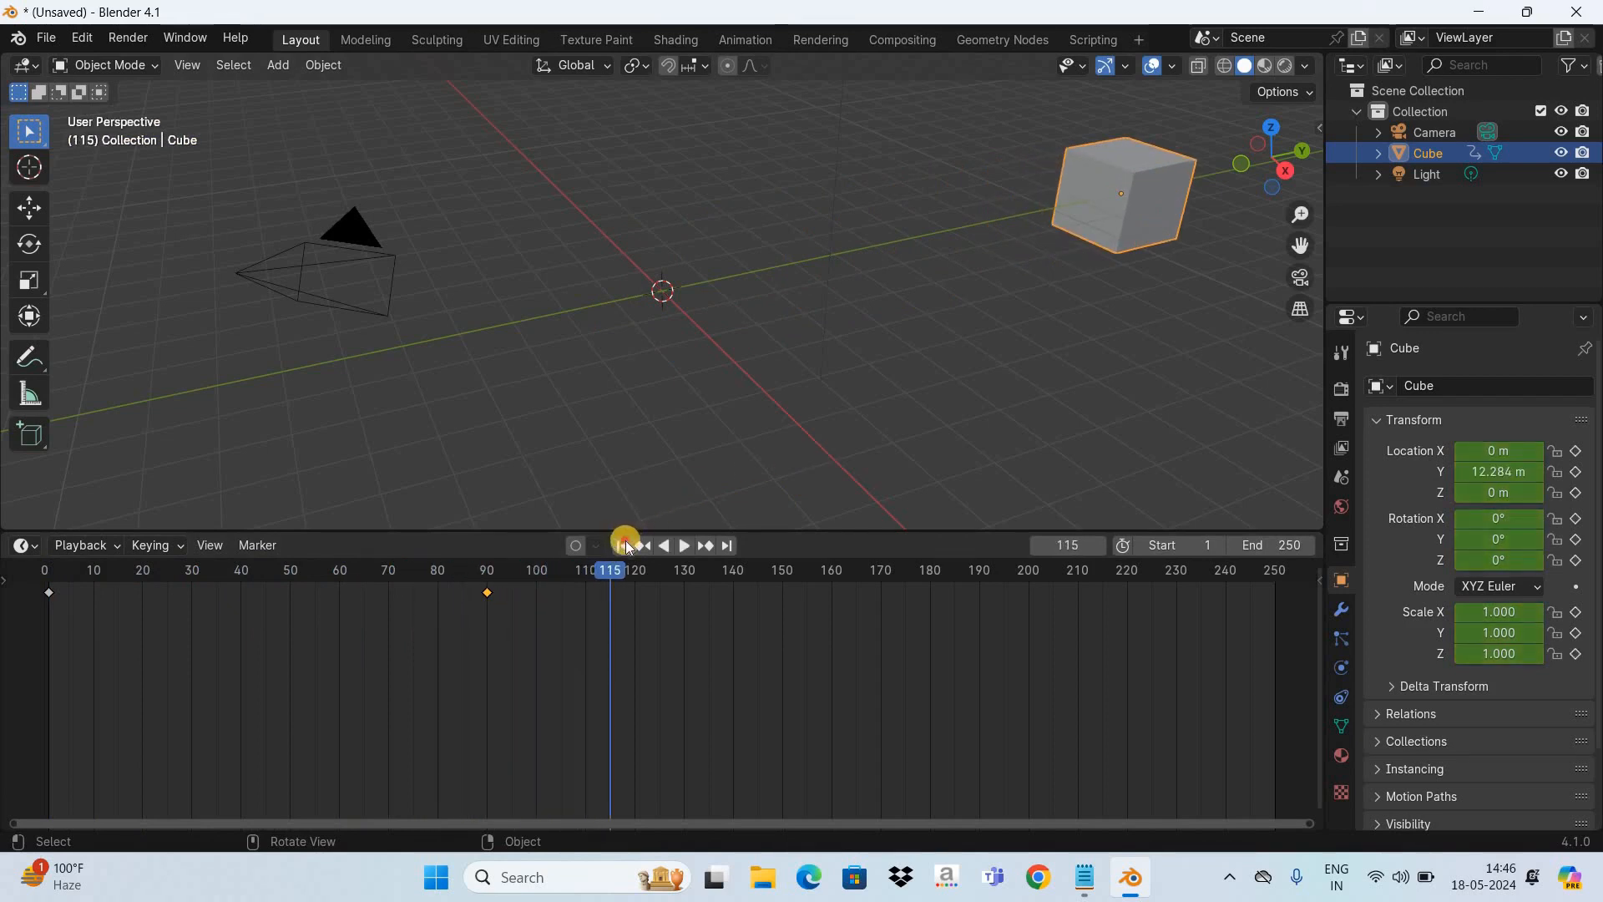
{"action": "key", "text": "shift+Left"}
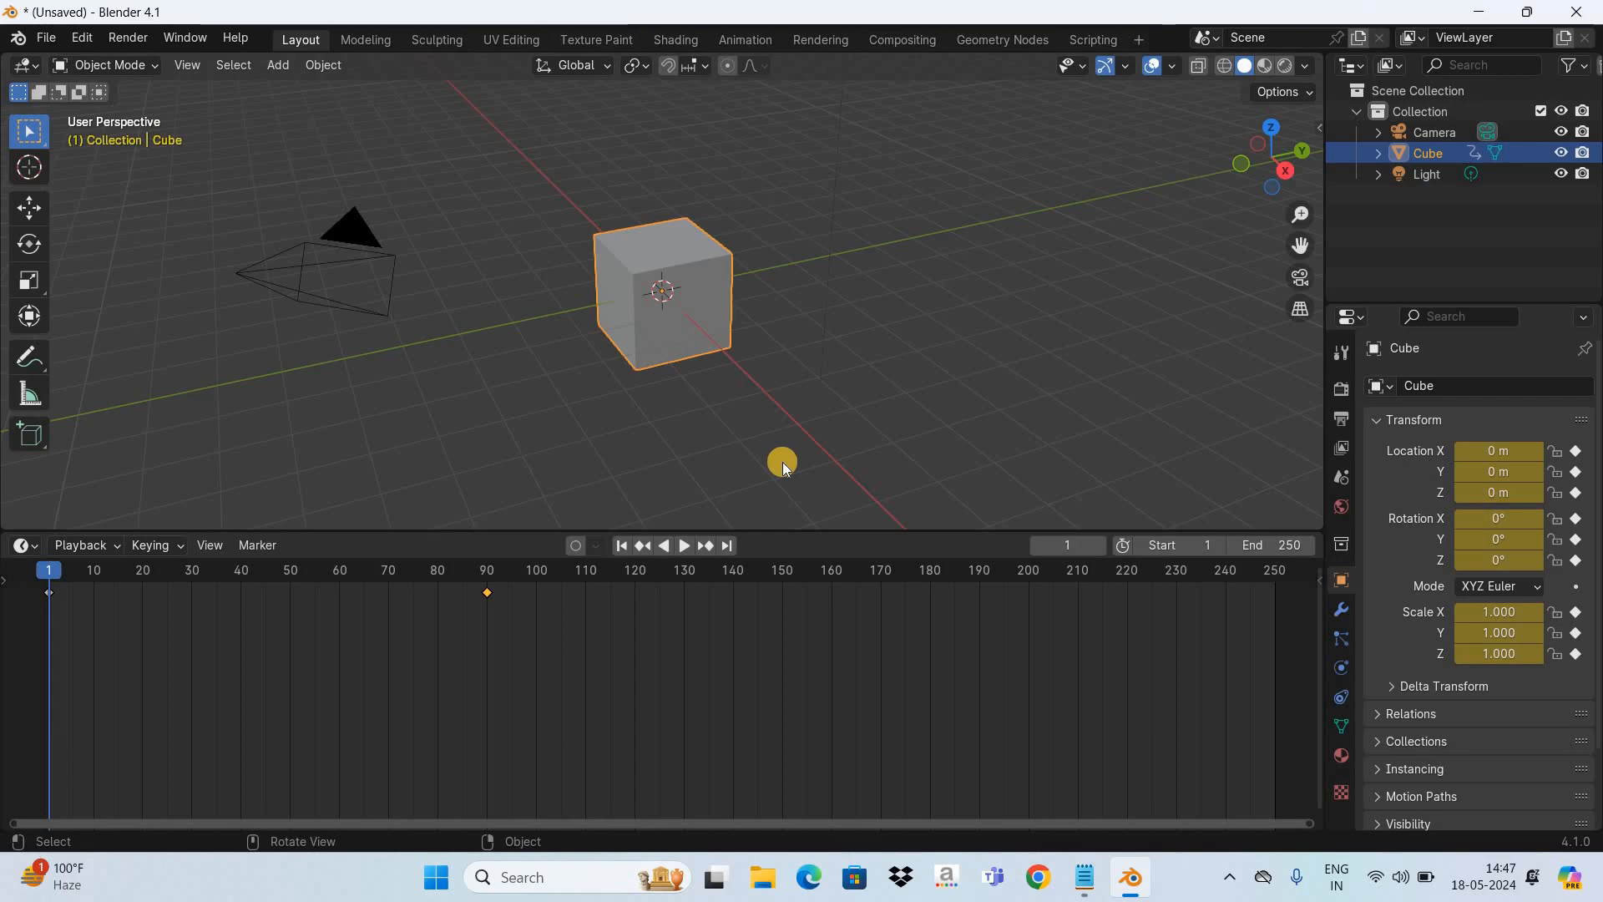
- Start a new General file without saving the current scene
{"action": "key", "text": "ctrl+n"}
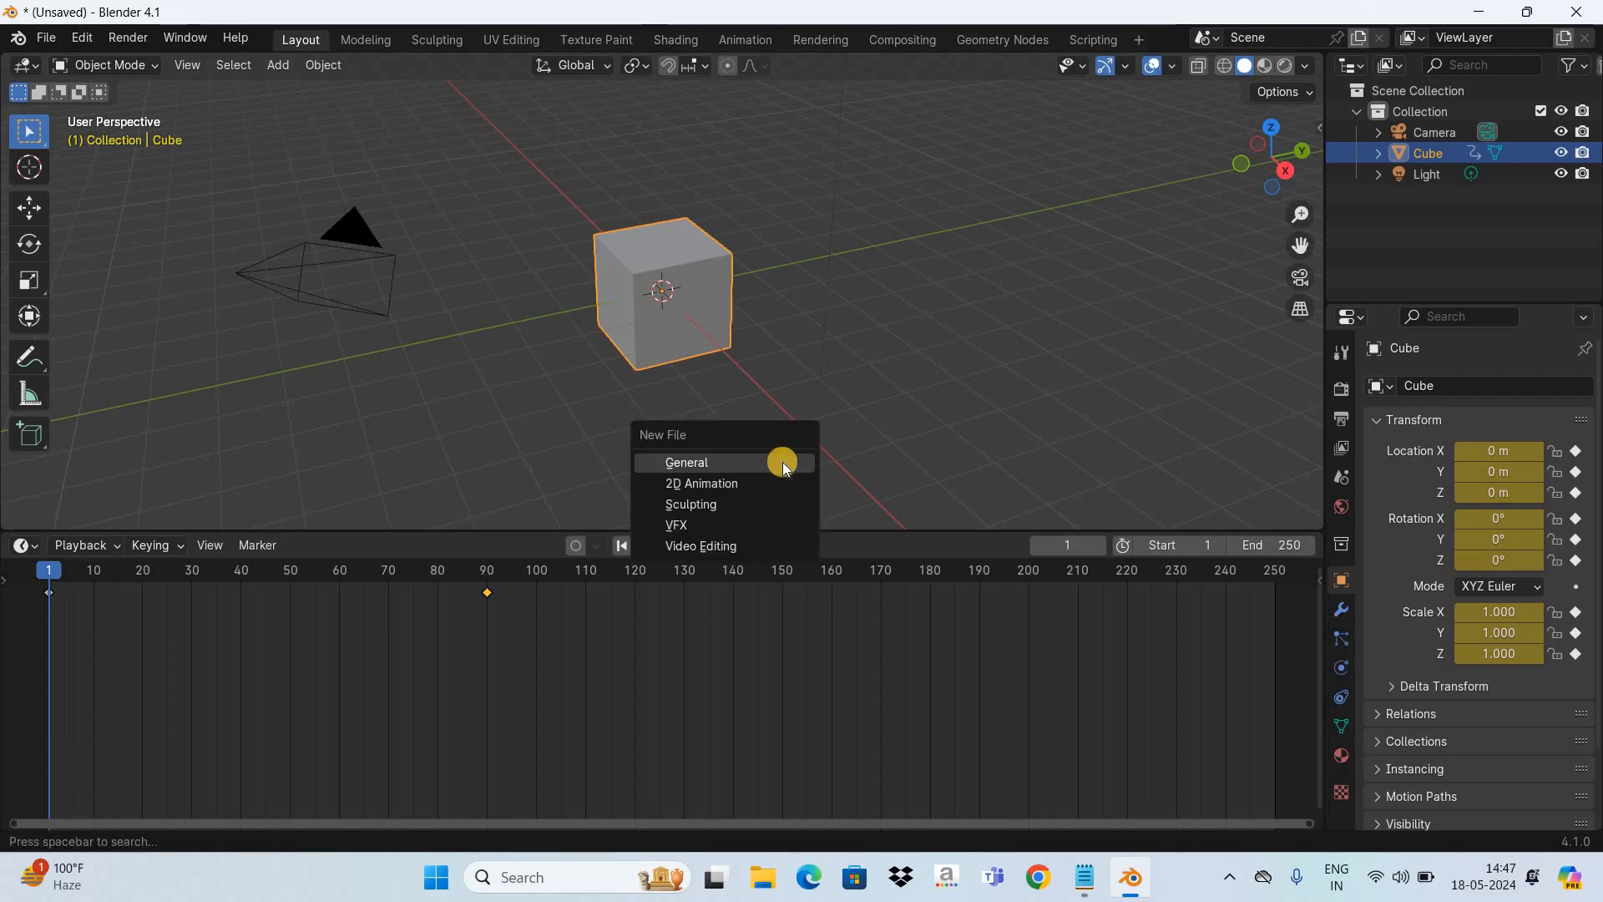
{"action": "left_click", "coordinate": [783, 463]}
{"action": "left_click", "coordinate": [857, 473]}
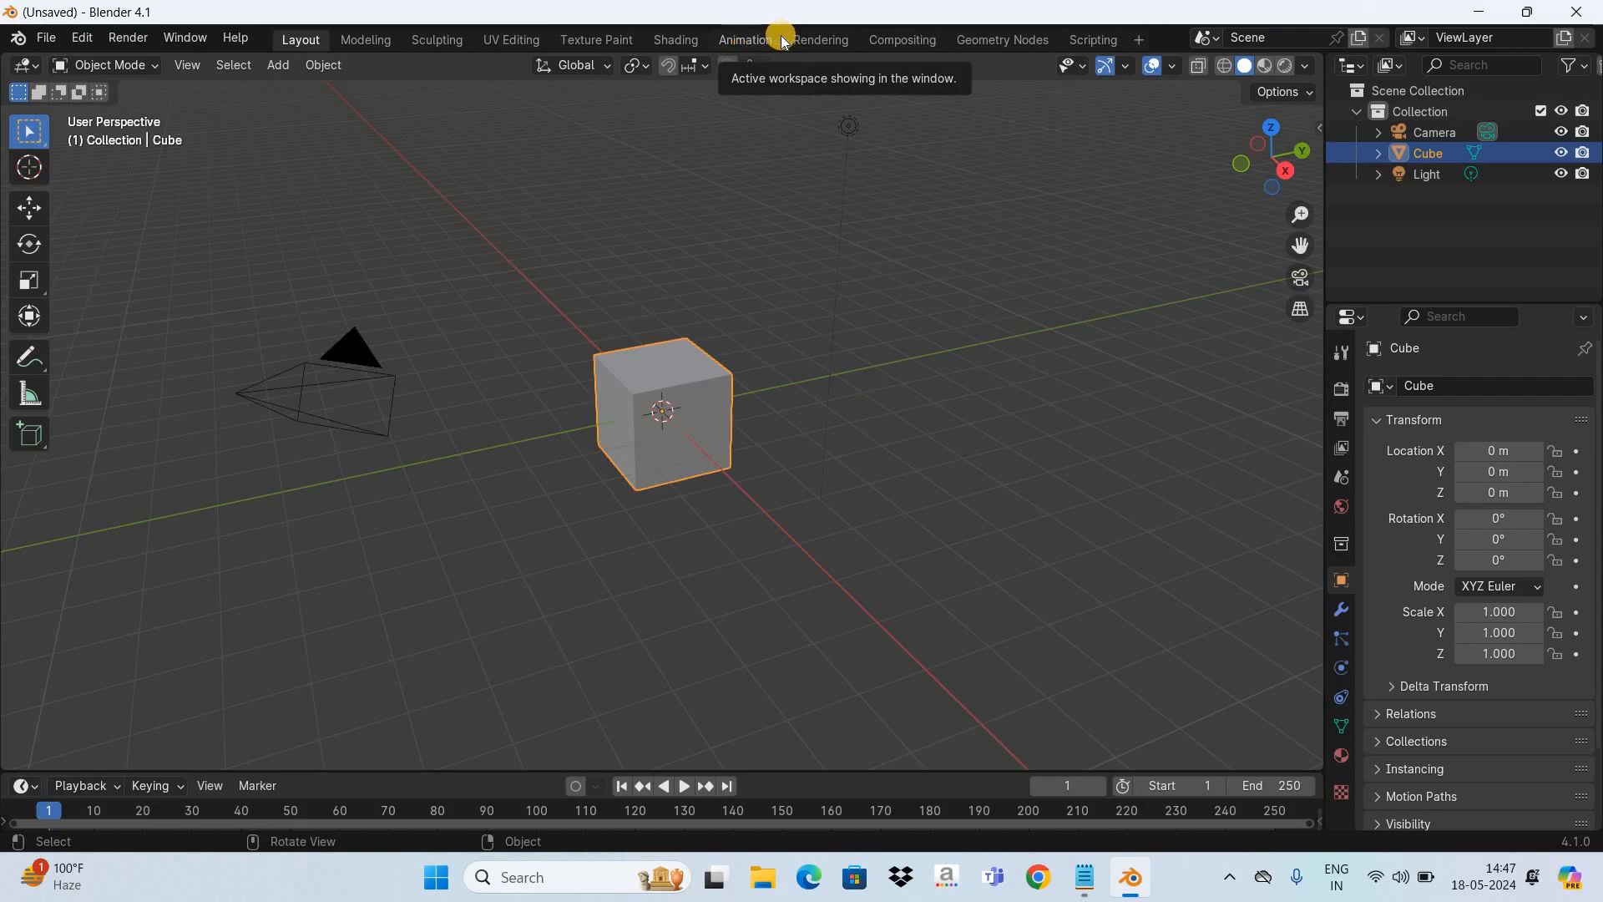
- Switch to the Animation workspace, narrow the camera view and enlarge the Dope Sheet area
{"action": "left_click", "coordinate": [745, 39]}
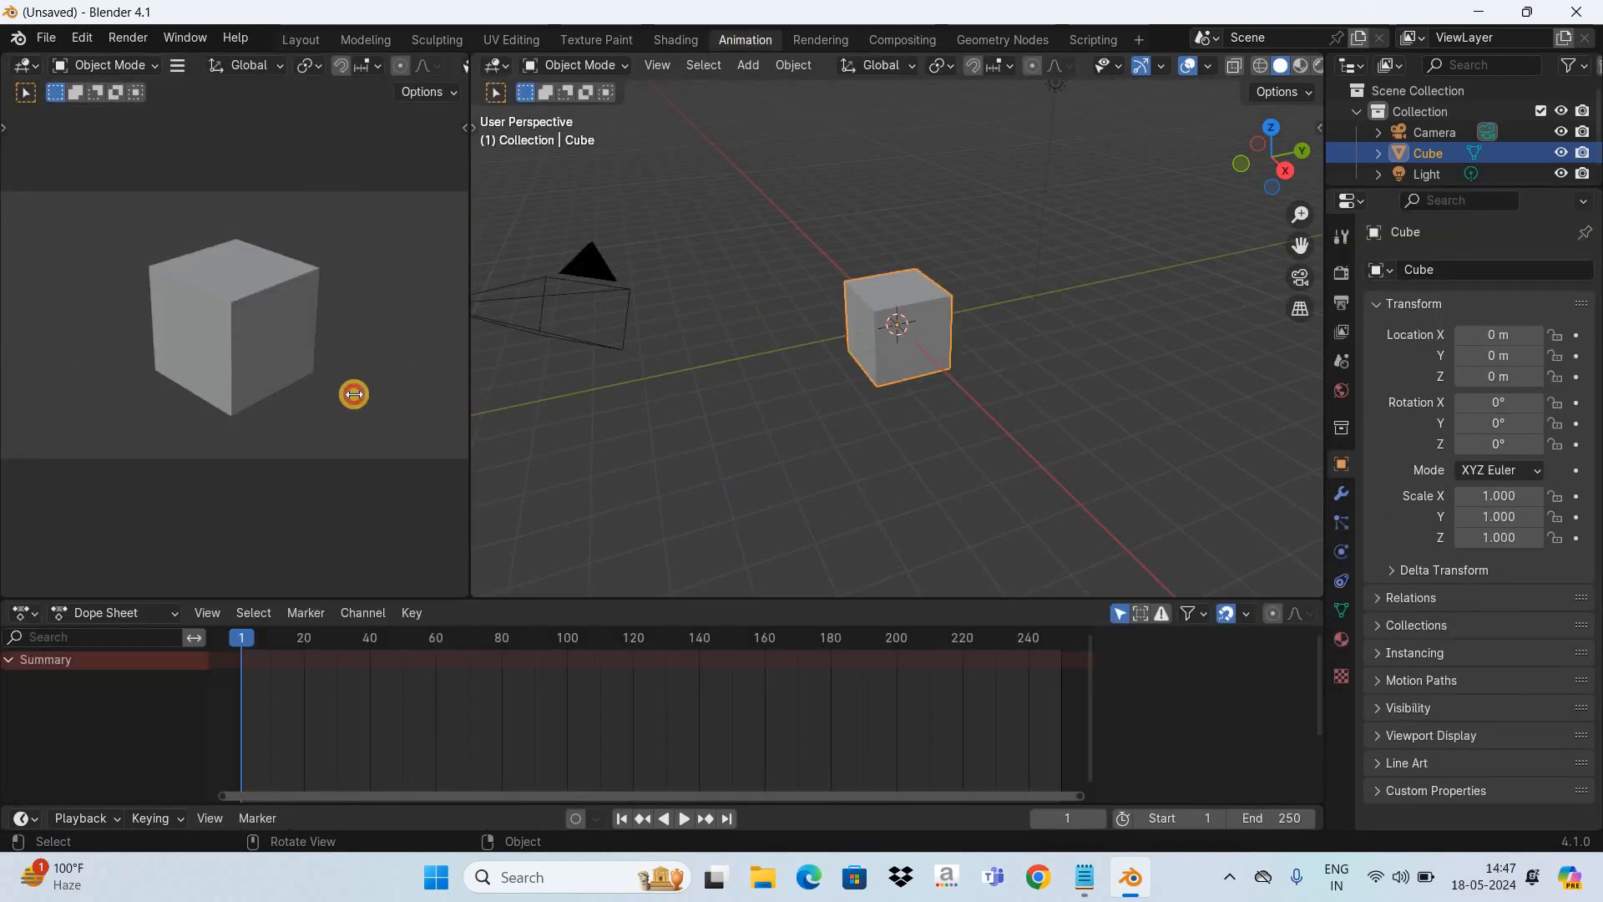
{"action": "left_click_drag", "start_coordinate": [354, 394], "coordinate": [287, 393]}
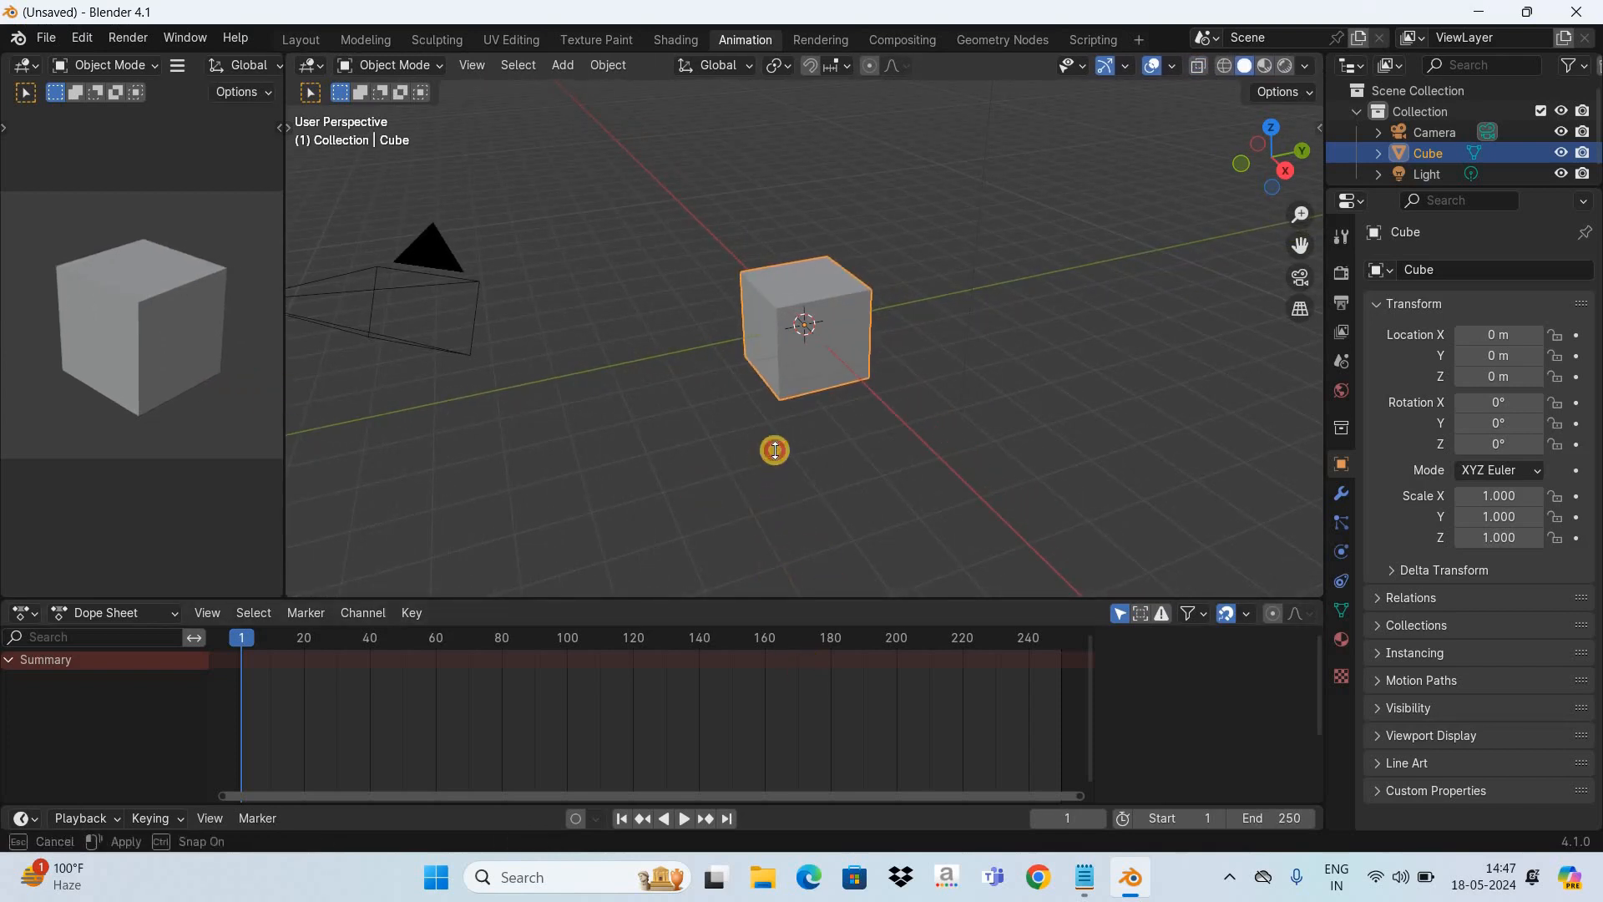
{"action": "left_click_drag", "start_coordinate": [775, 450], "coordinate": [769, 414]}
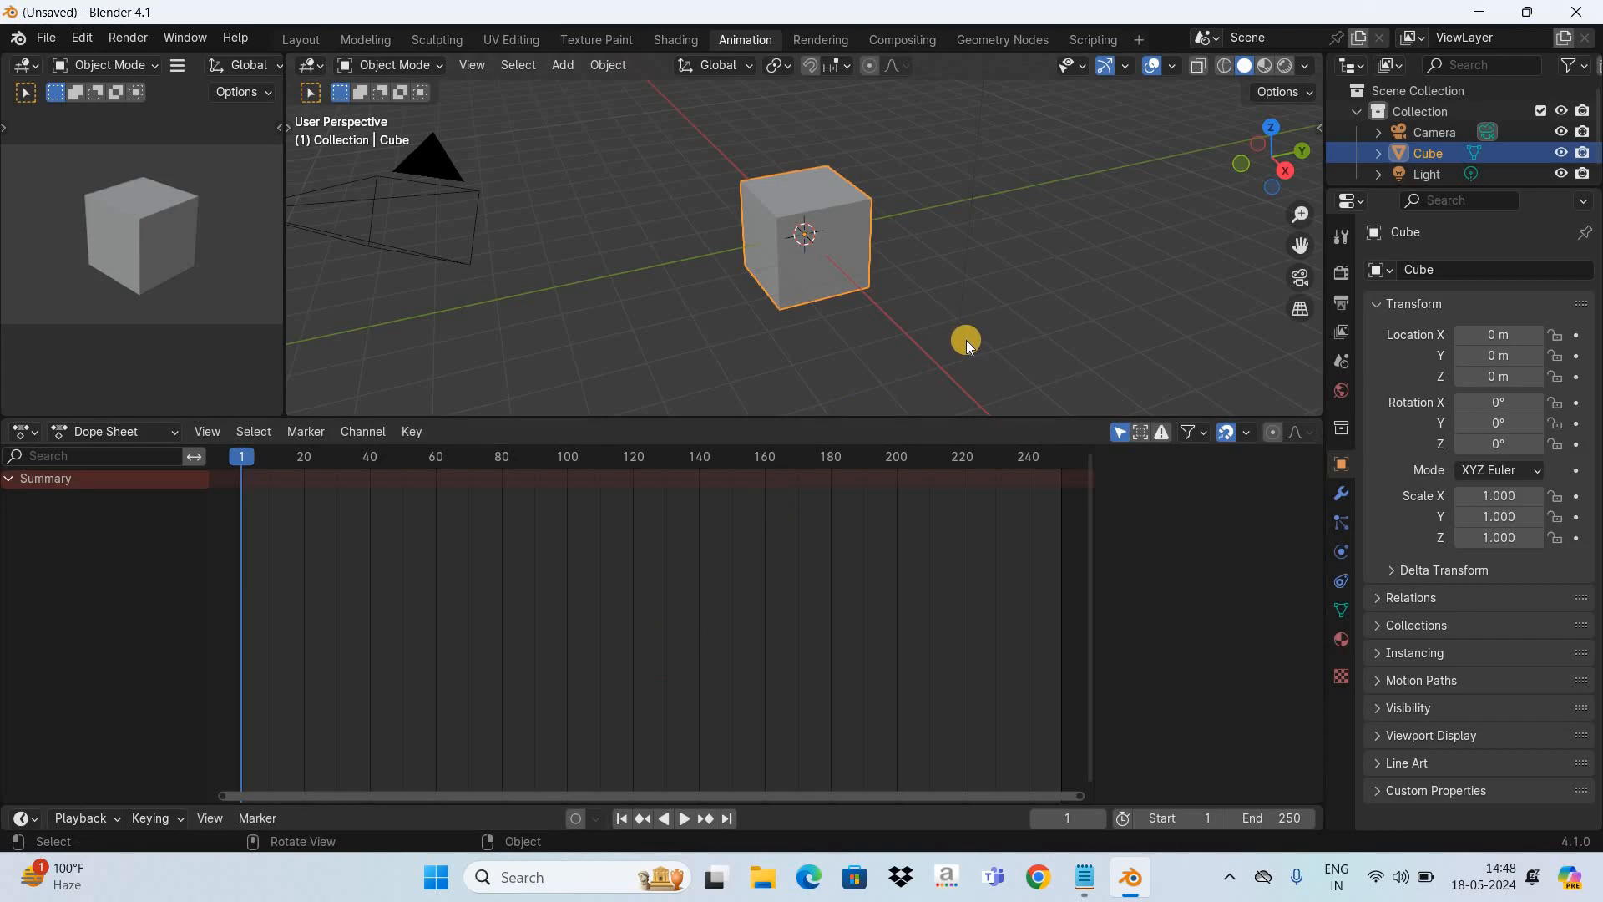
- Insert a keyframe for the cube at frame 1 and advance the playhead to frame 60
{"action": "key", "text": "i"}
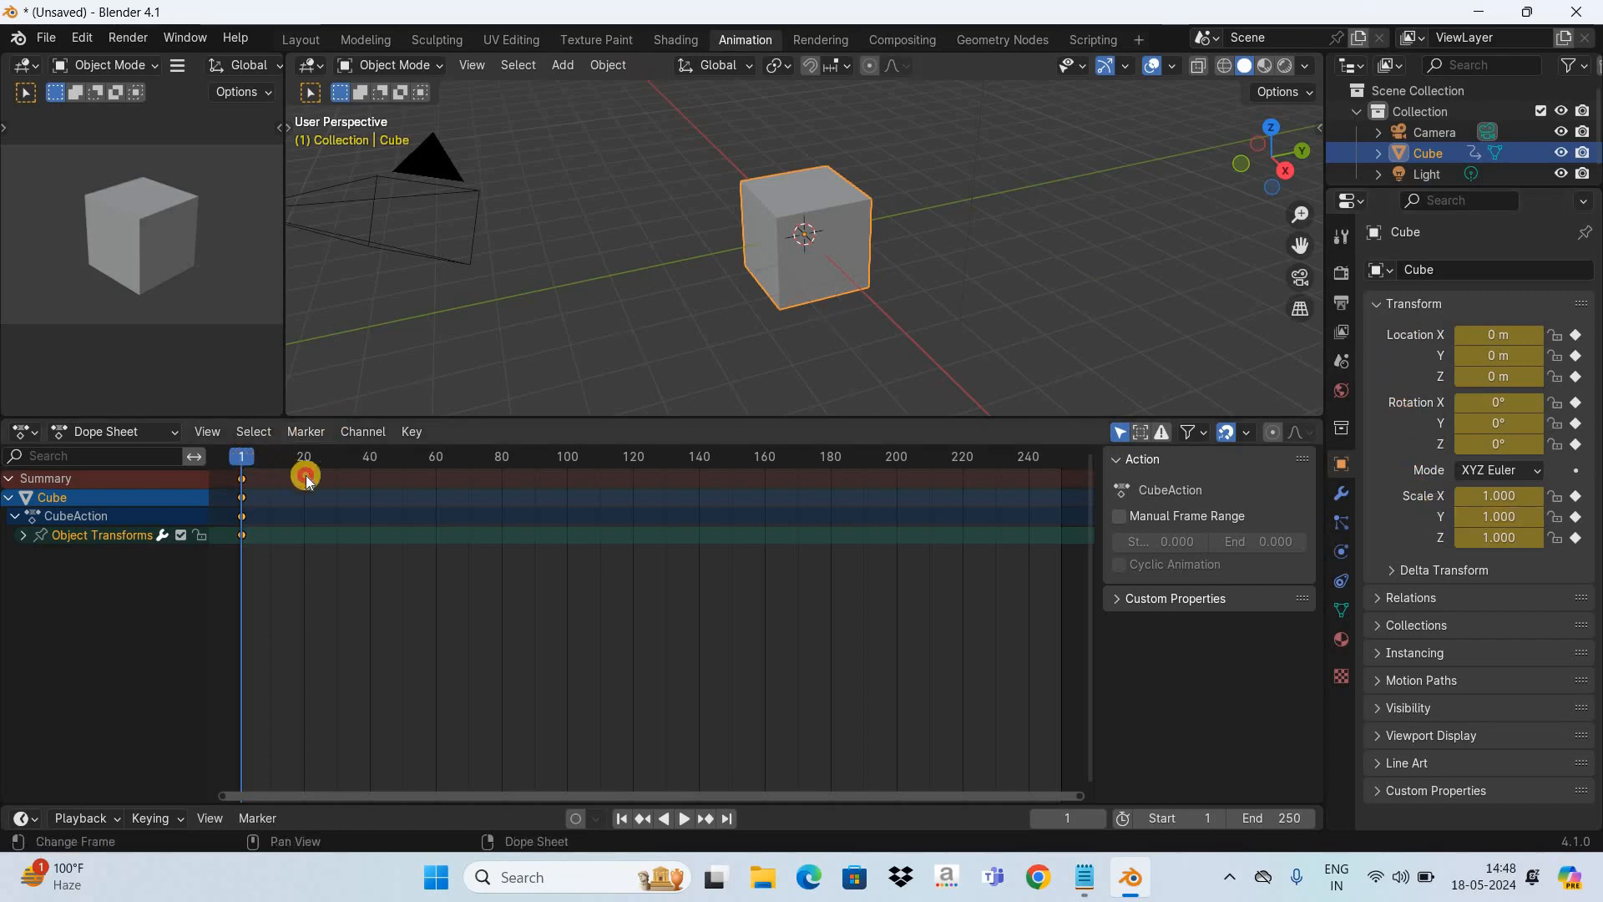
{"action": "key", "text": "space"}
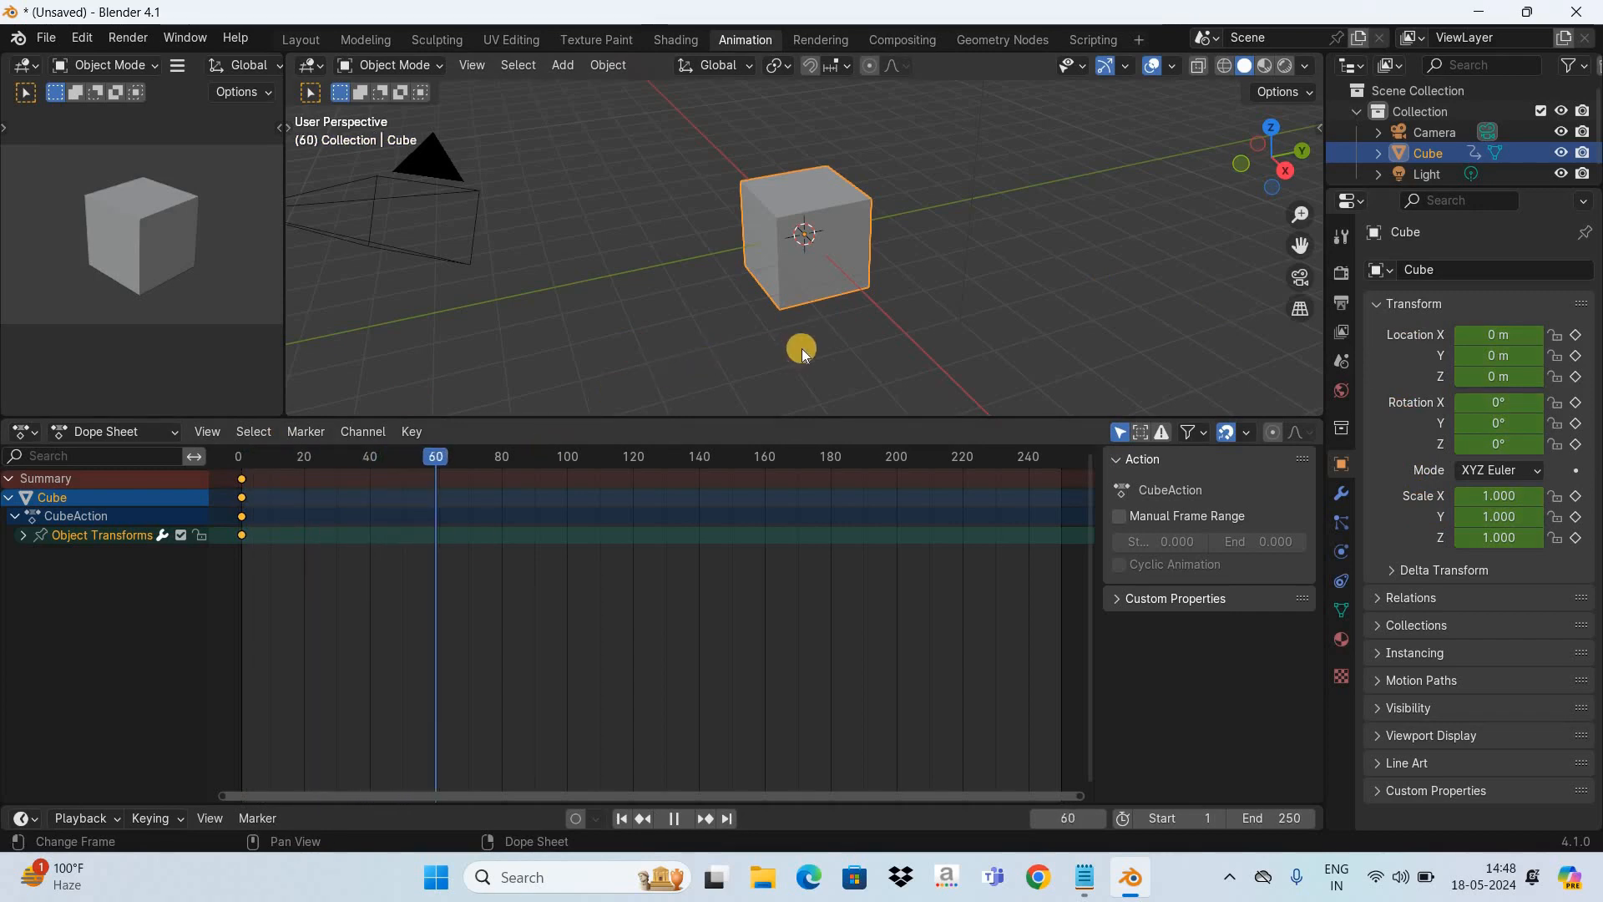
{"action": "key", "text": "space"}
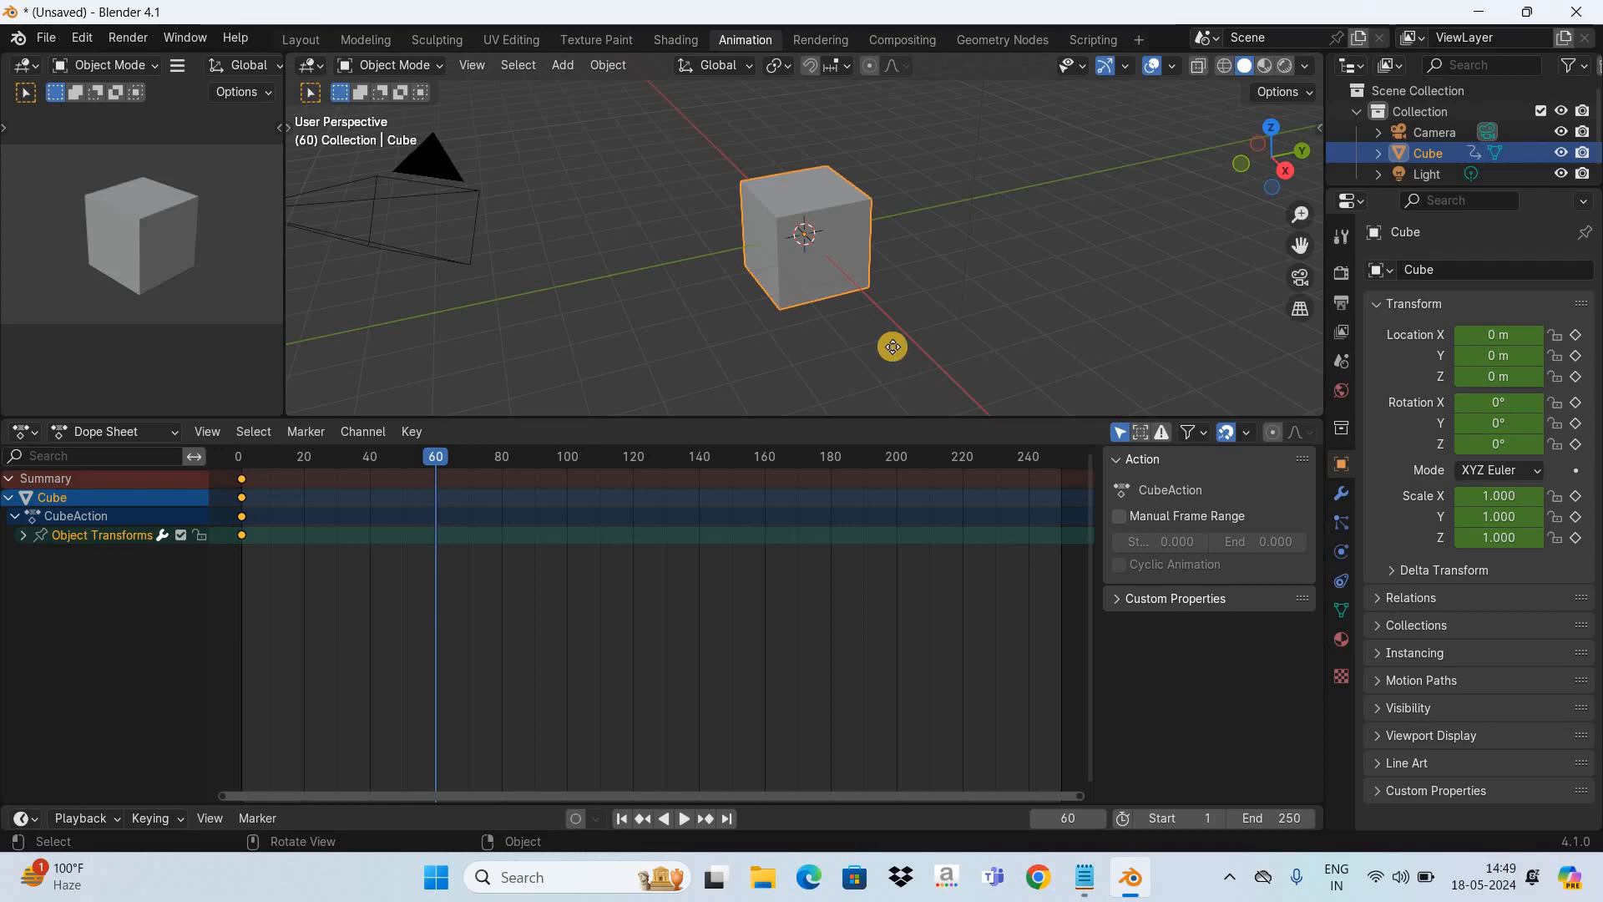
- Move the cube about 12 m along the Y axis and insert a keyframe for it at frame 60
{"action": "key", "text": "g"}
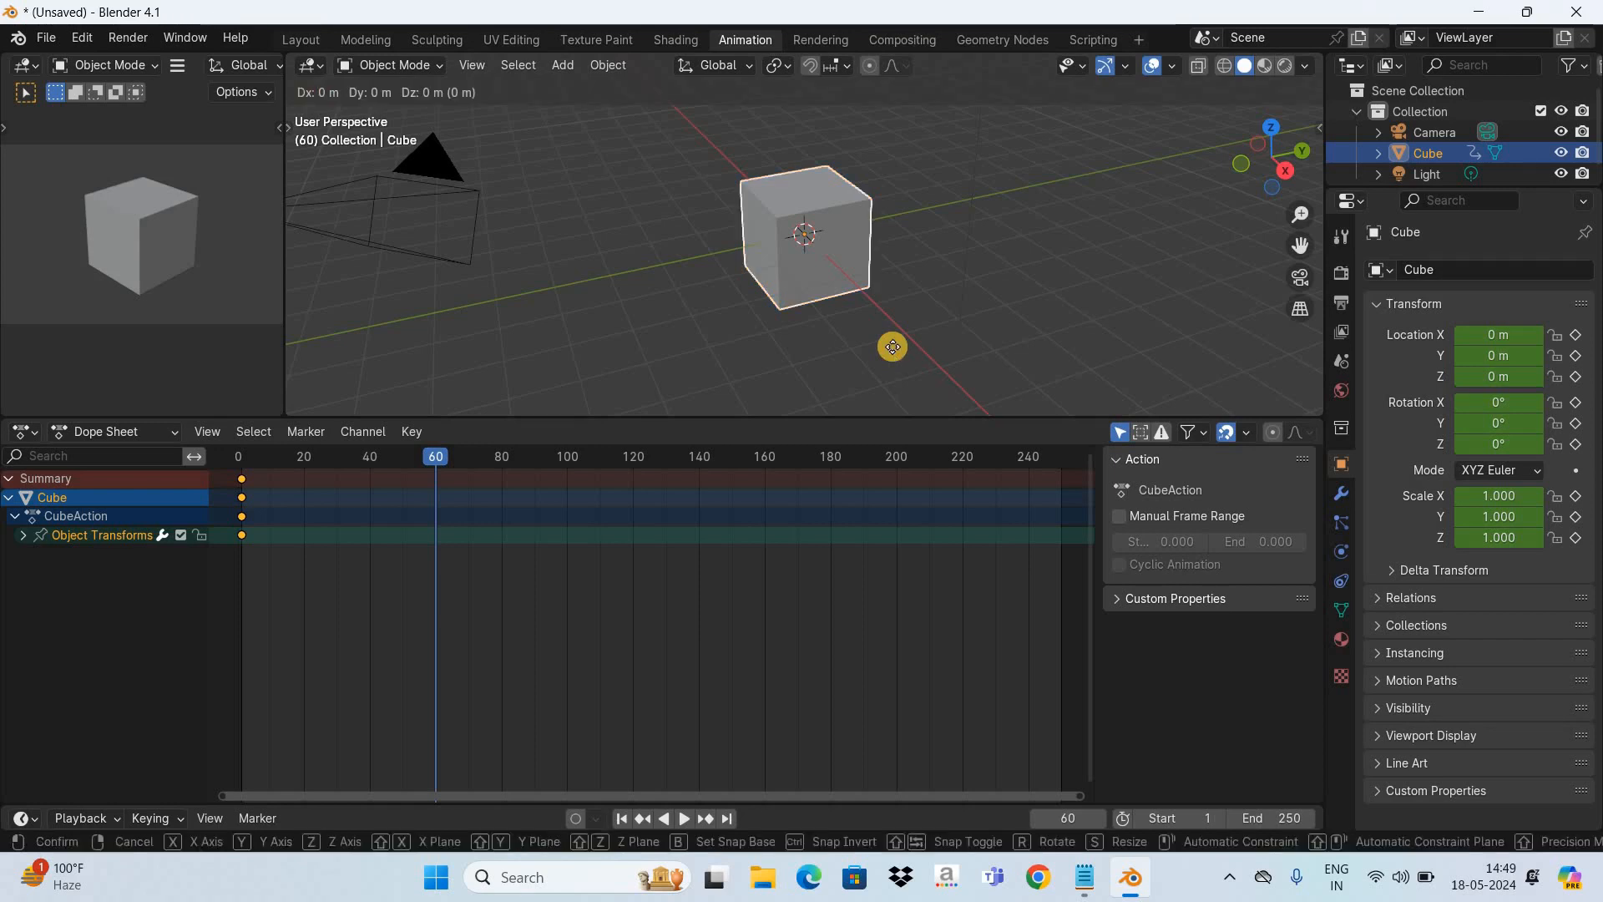
{"action": "key", "text": "y"}
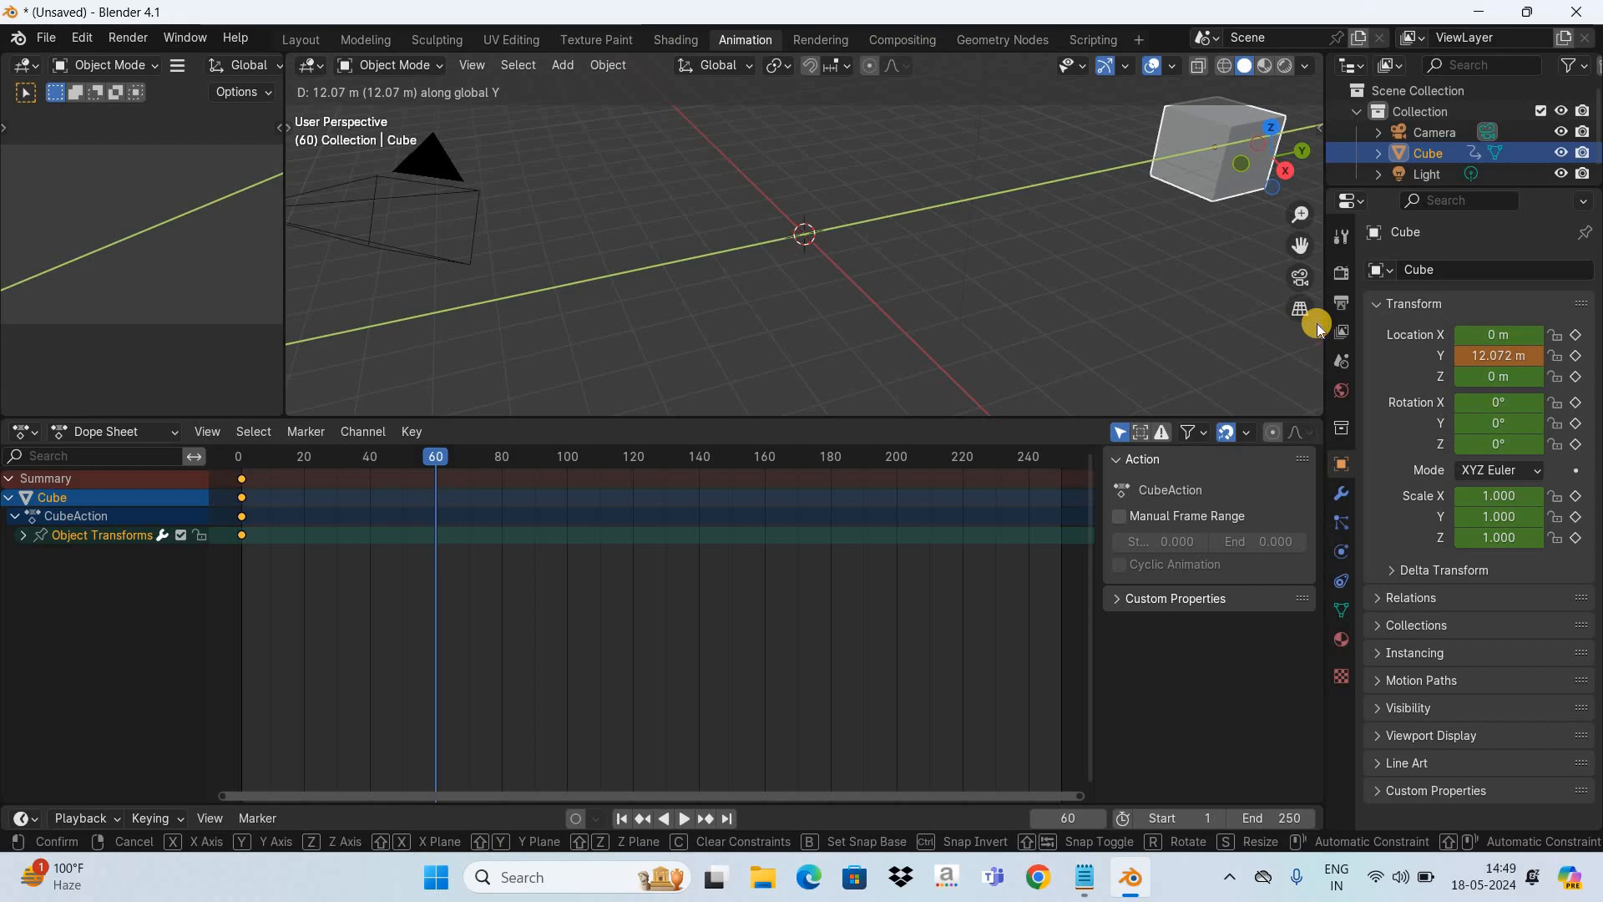
{"action": "left_click", "coordinate": [1134, 304]}
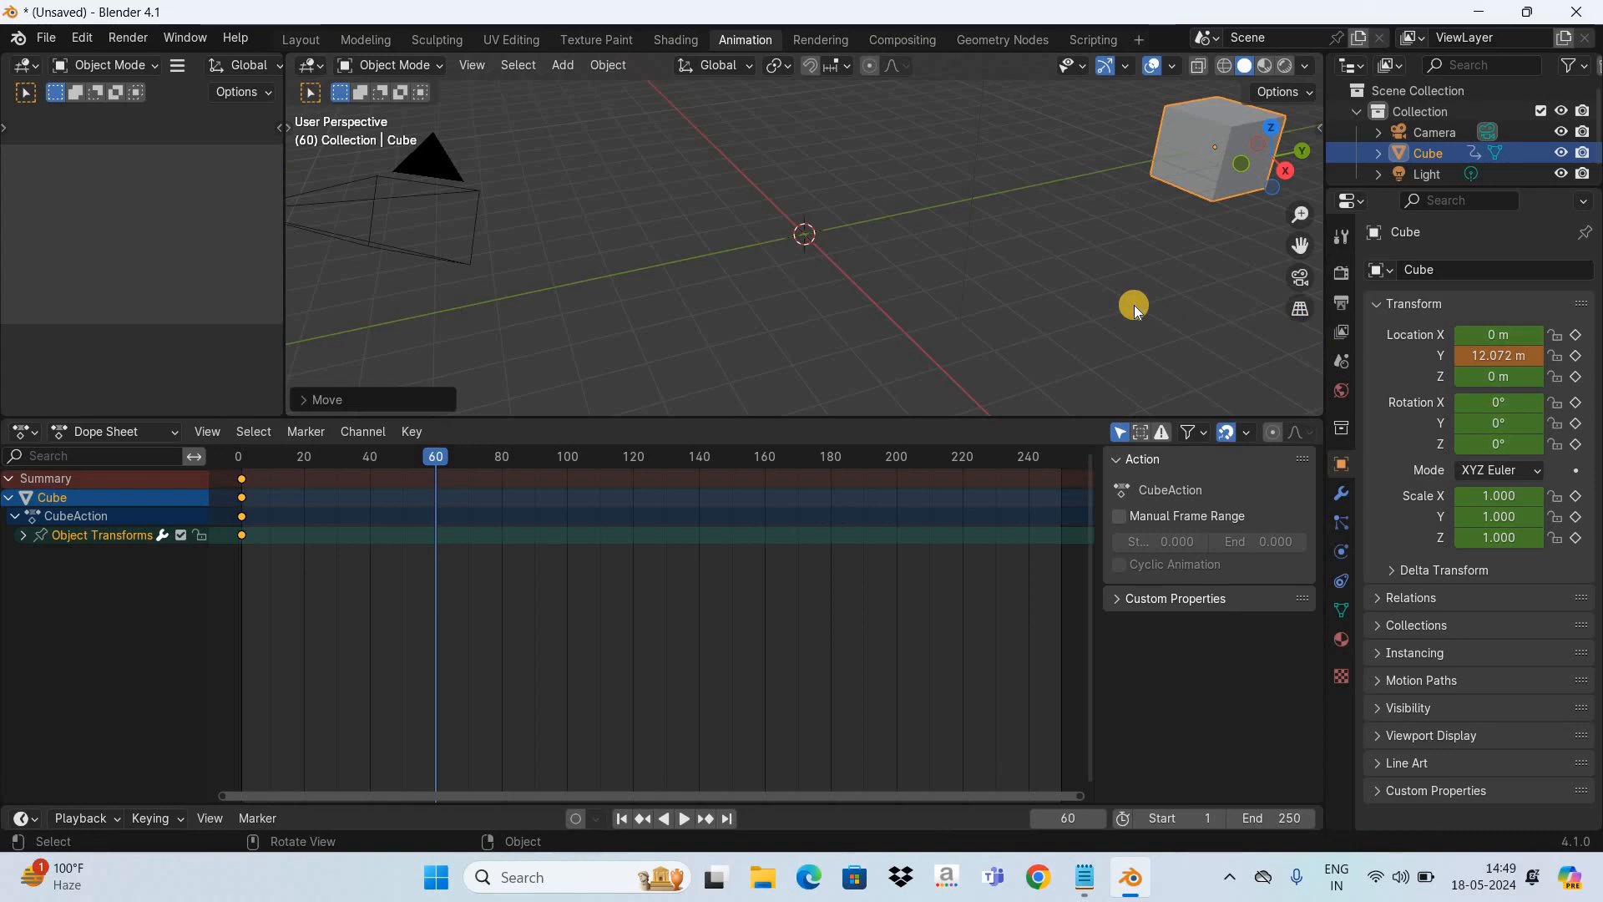
{"action": "key", "text": "i"}
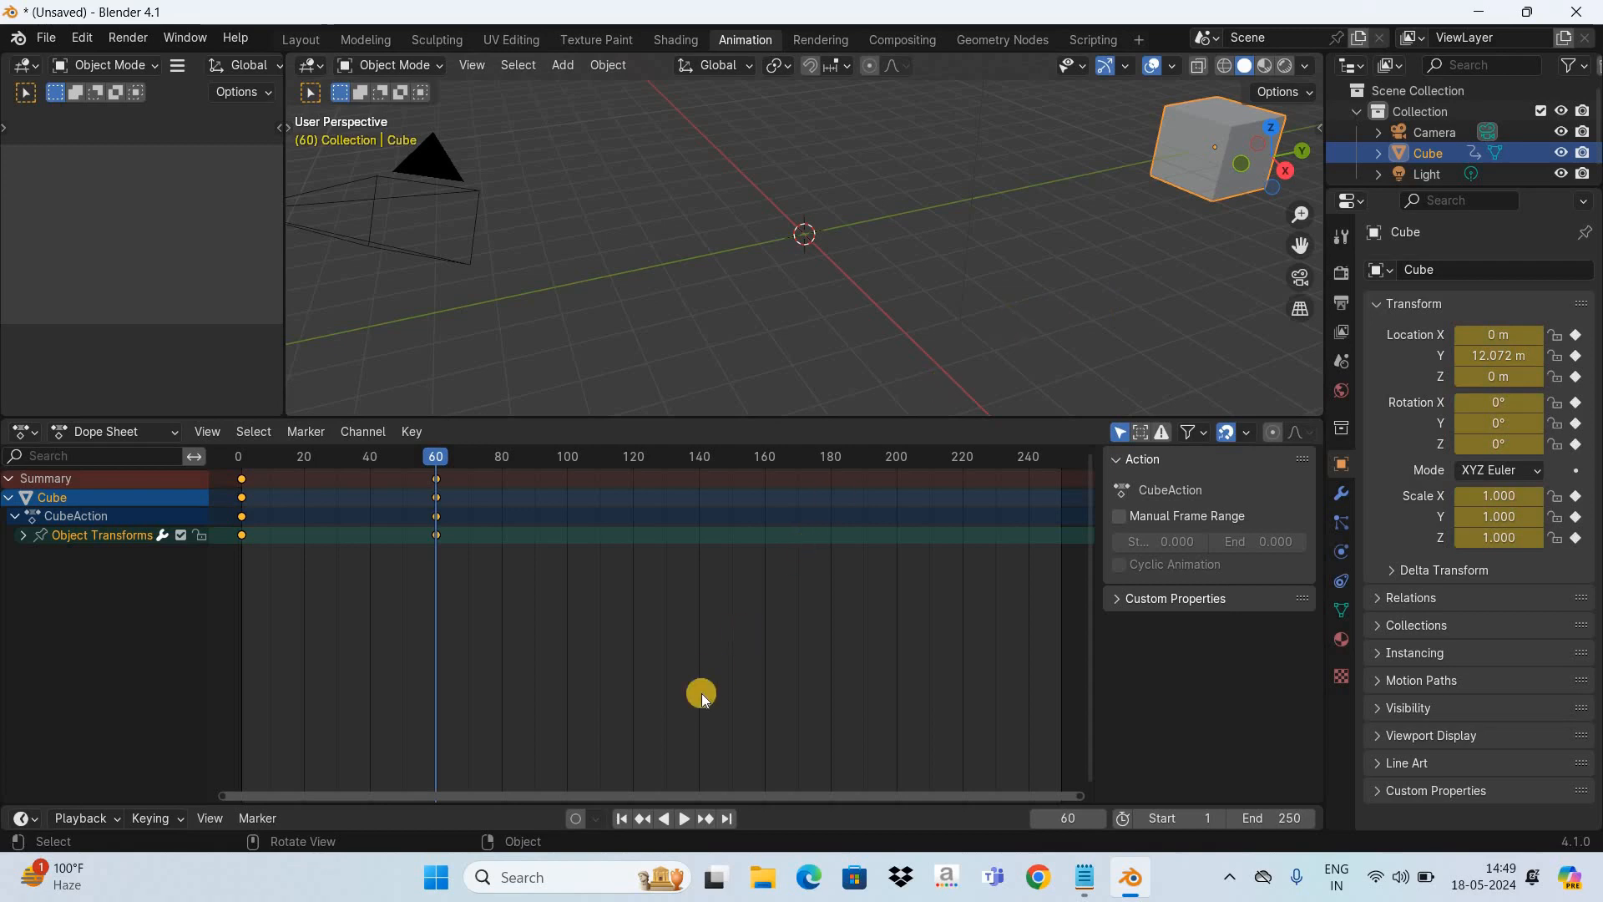
- Play the cube's movement from frame 1 twice and return to the first frame
{"action": "left_click", "coordinate": [627, 819]}
{"action": "key", "text": "space"}
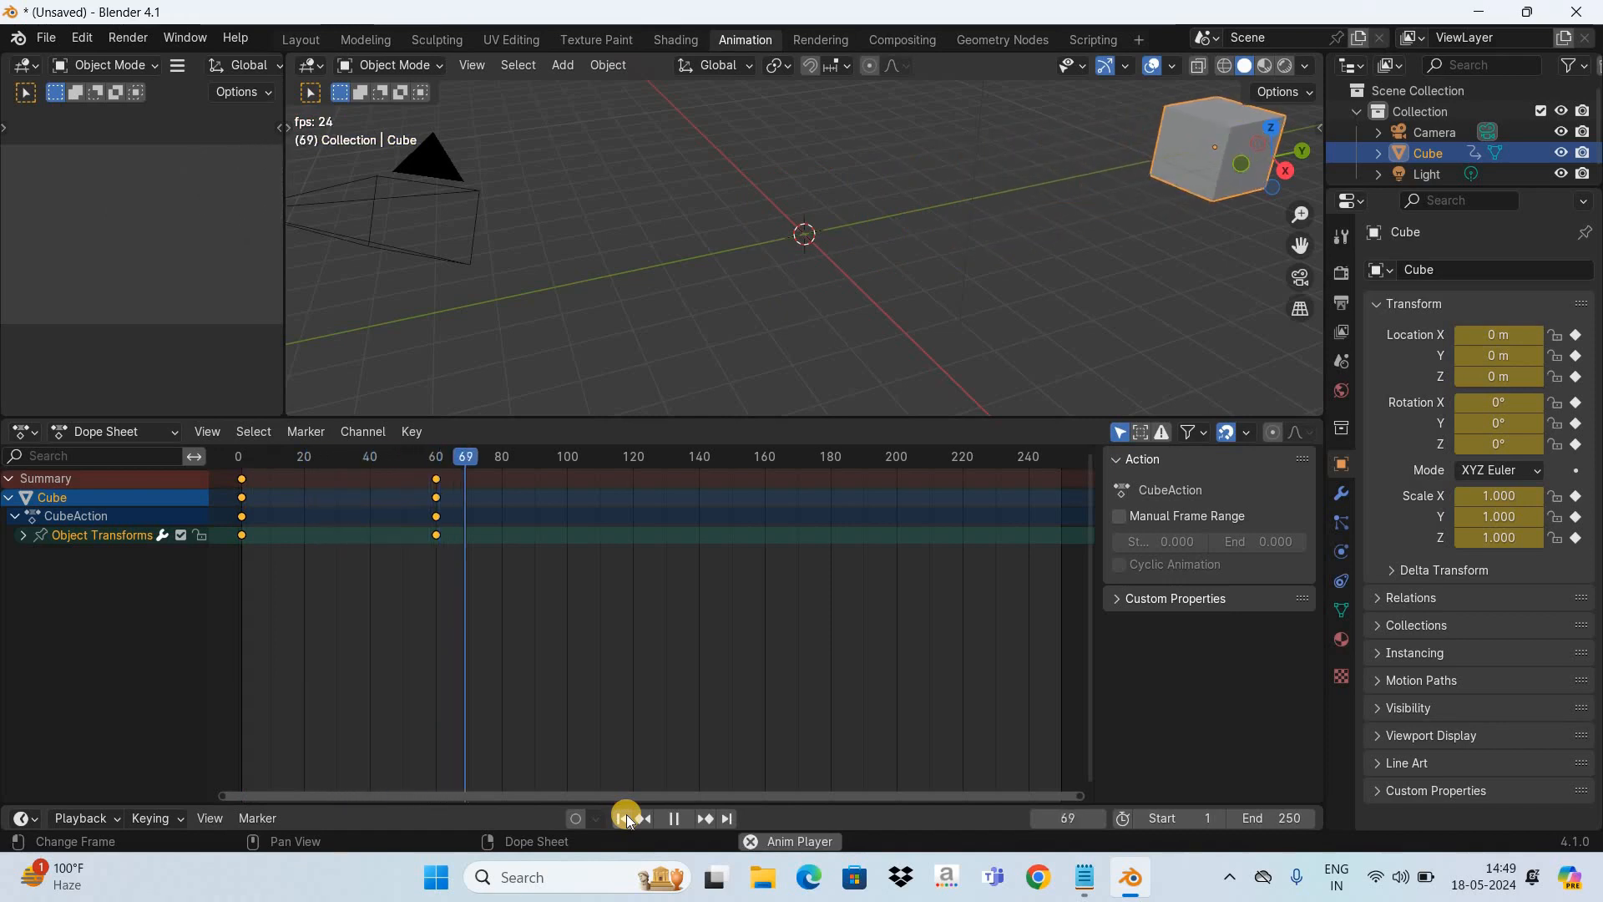
{"action": "key", "text": "space"}
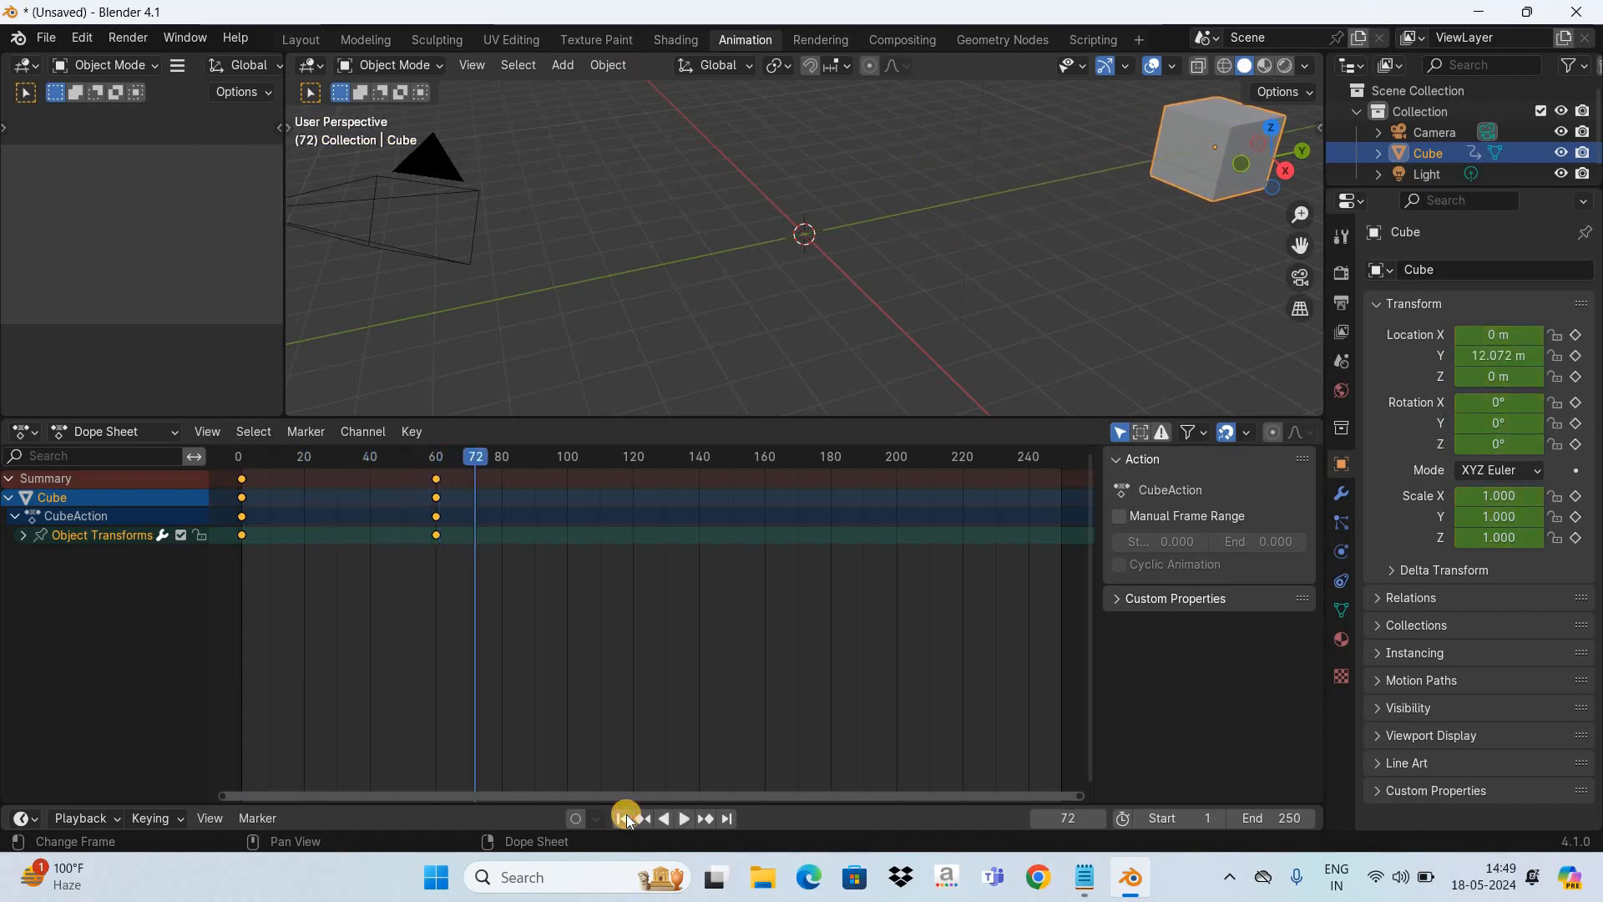
{"action": "left_click", "coordinate": [626, 819]}
{"action": "key", "text": "space"}
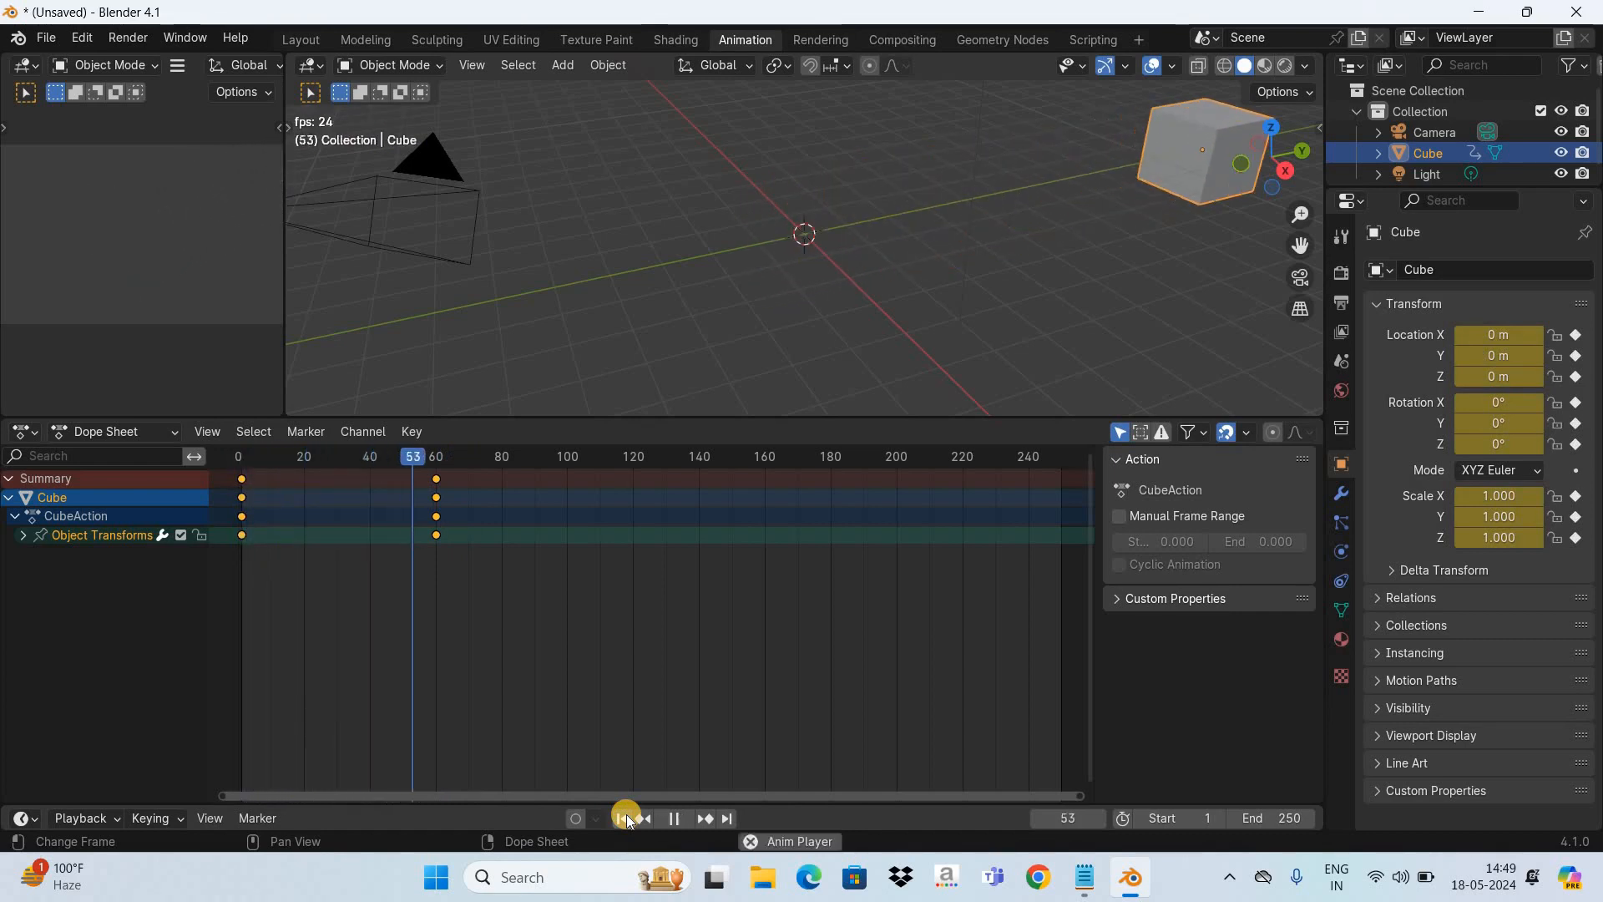
{"action": "key", "text": "space"}
{"action": "left_click", "coordinate": [626, 819]}
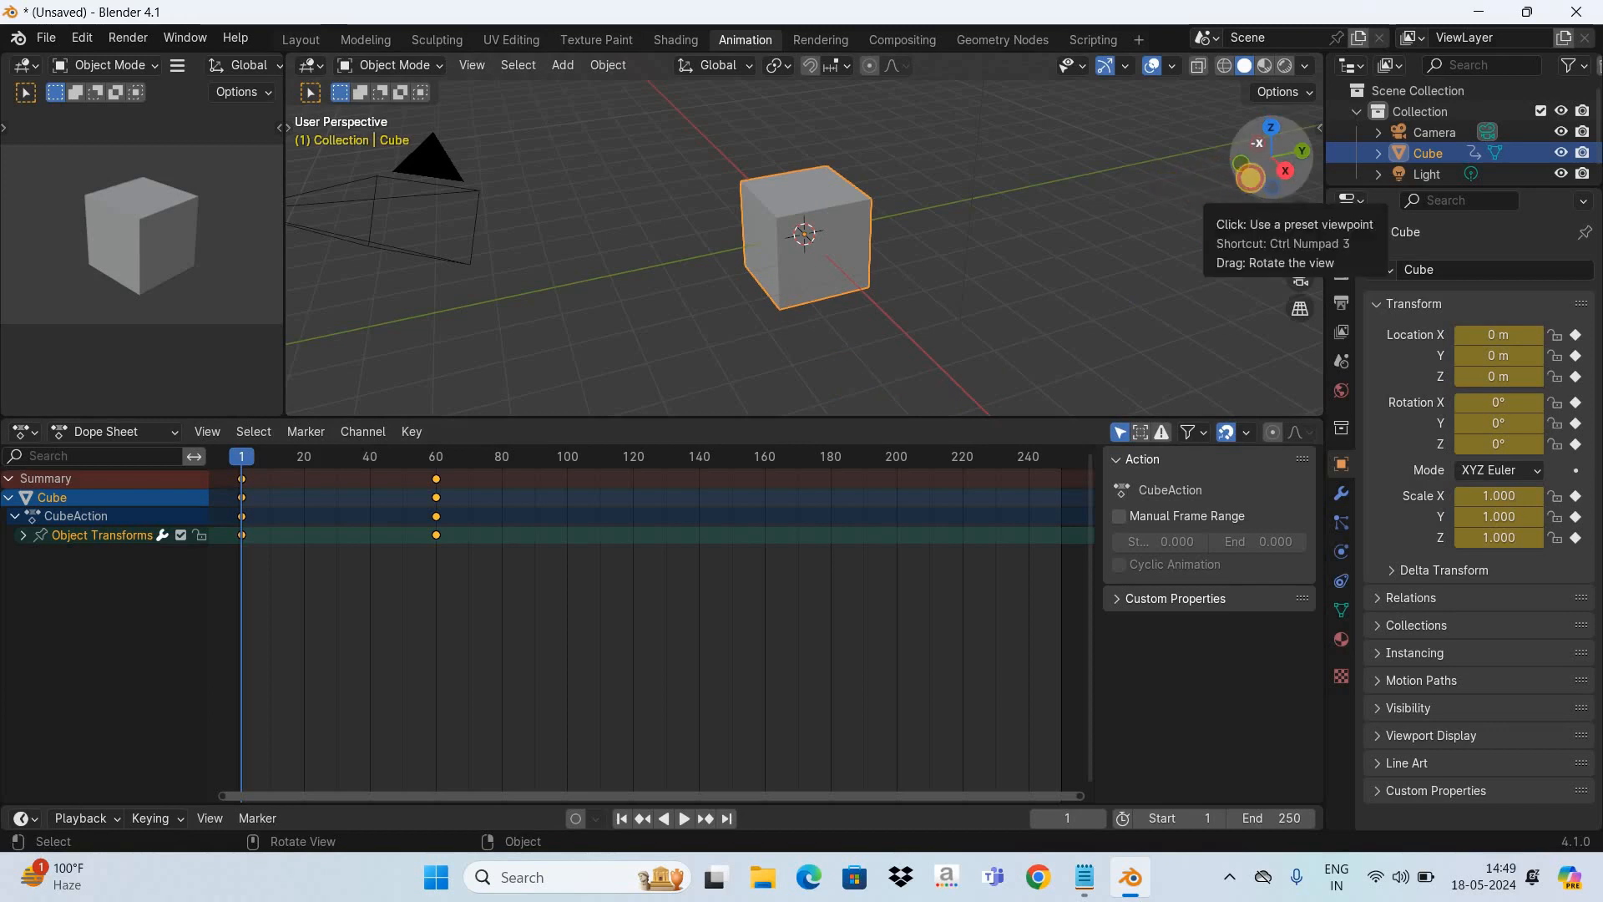
- Expand the cube's Object Transforms channels in the Dope Sheet and select the X, Y and Z Location channels in turn
{"action": "left_click_drag", "start_coordinate": [1250, 177], "coordinate": [1256, 132]}
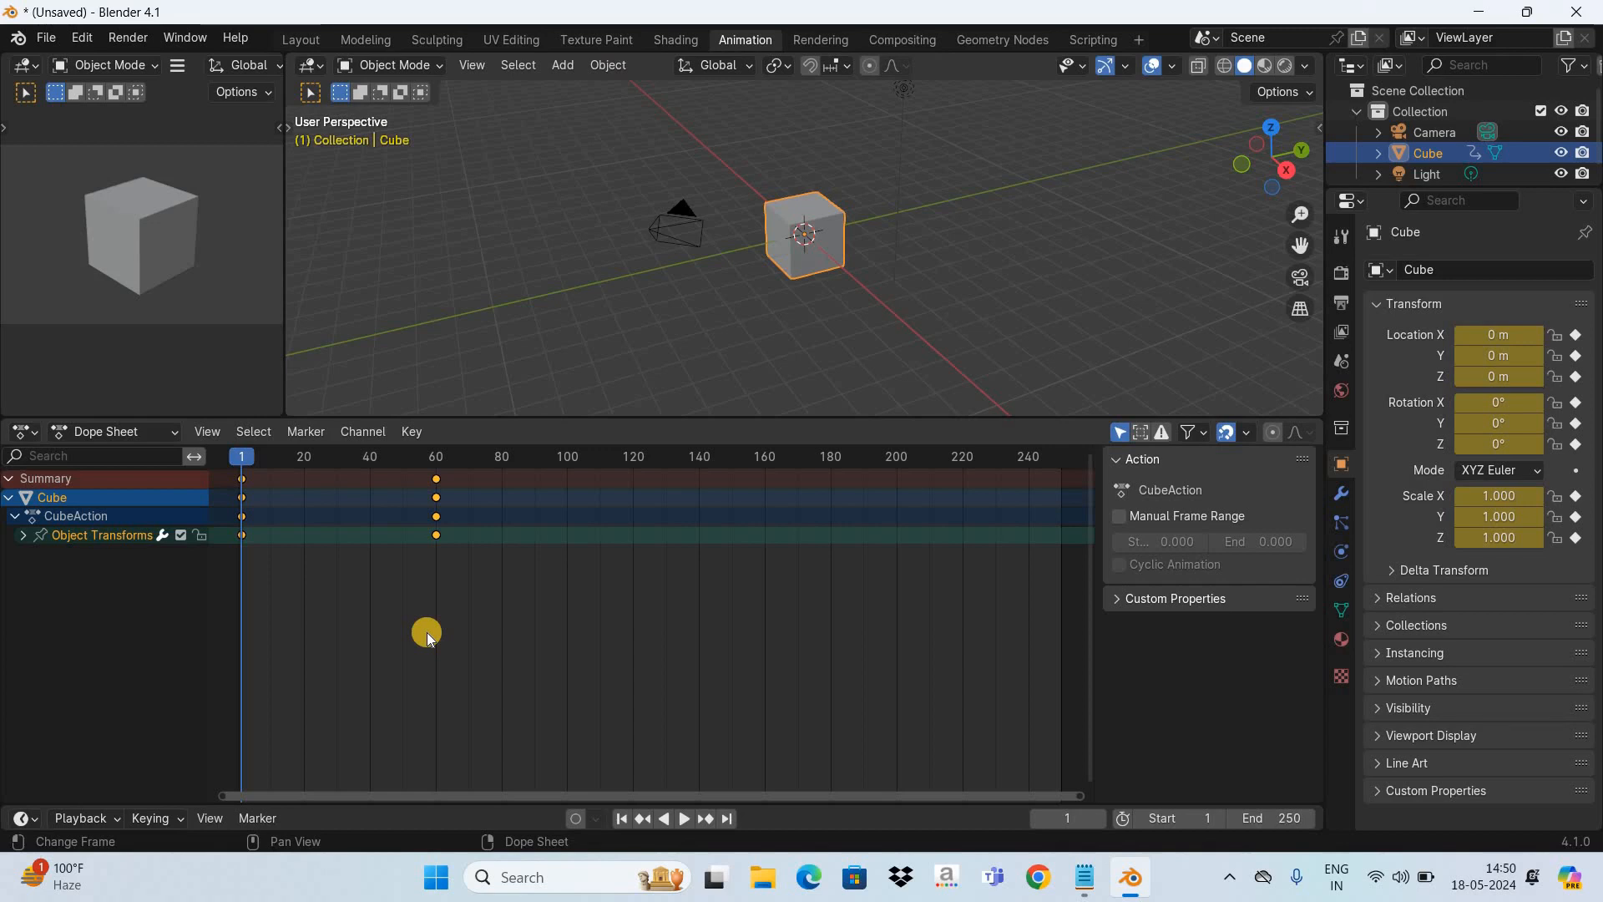
{"action": "left_click", "coordinate": [21, 535]}
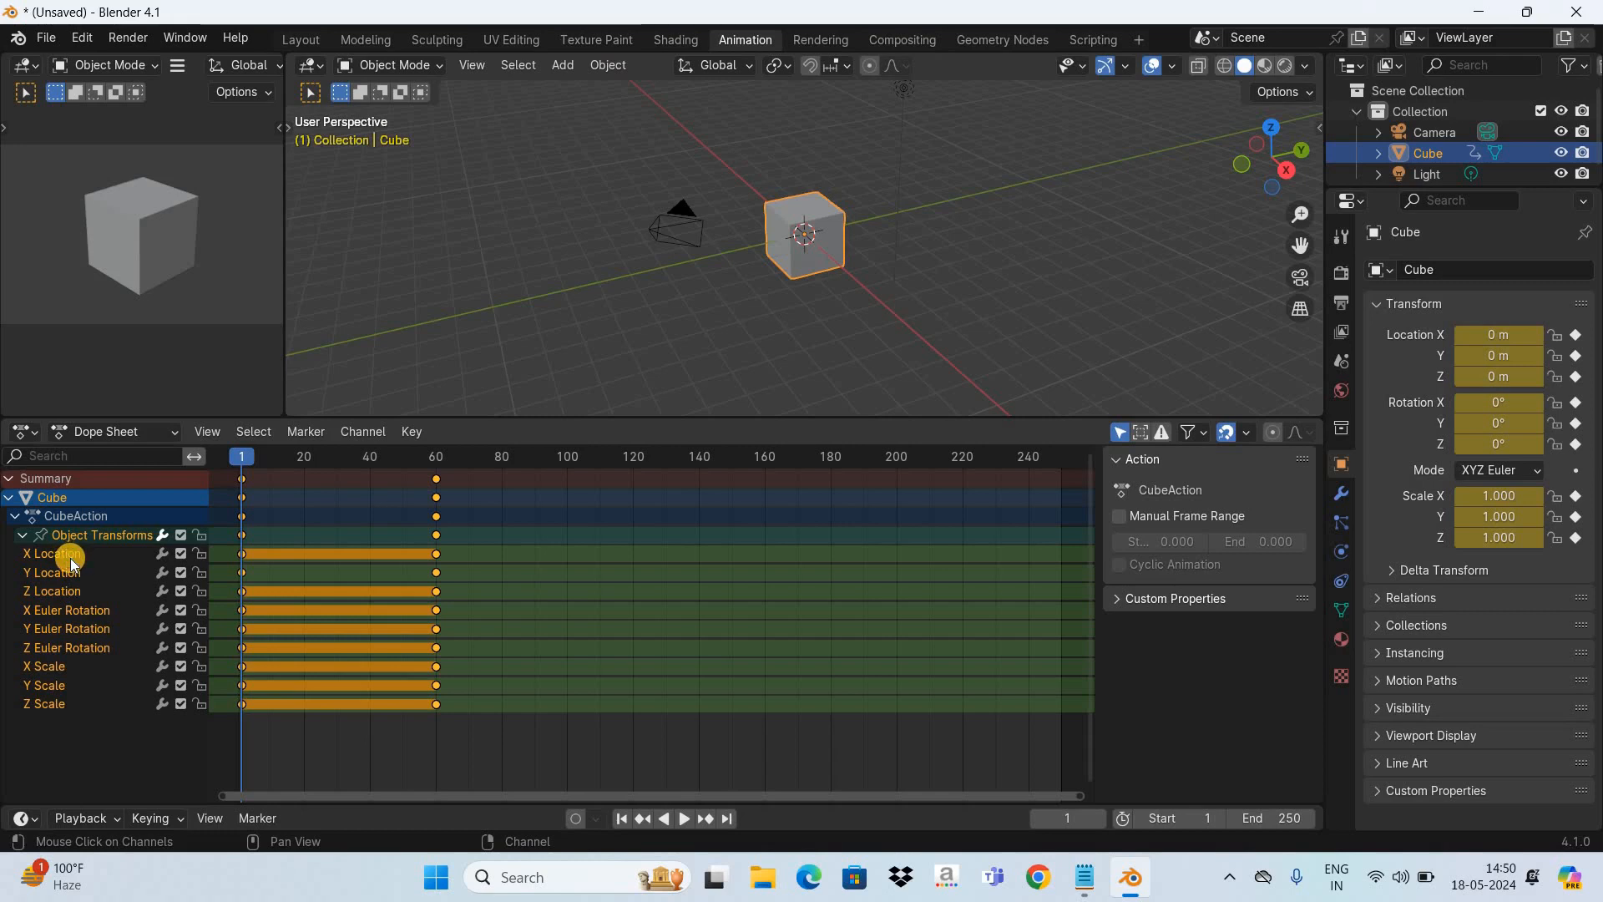
{"action": "left_click", "coordinate": [34, 555]}
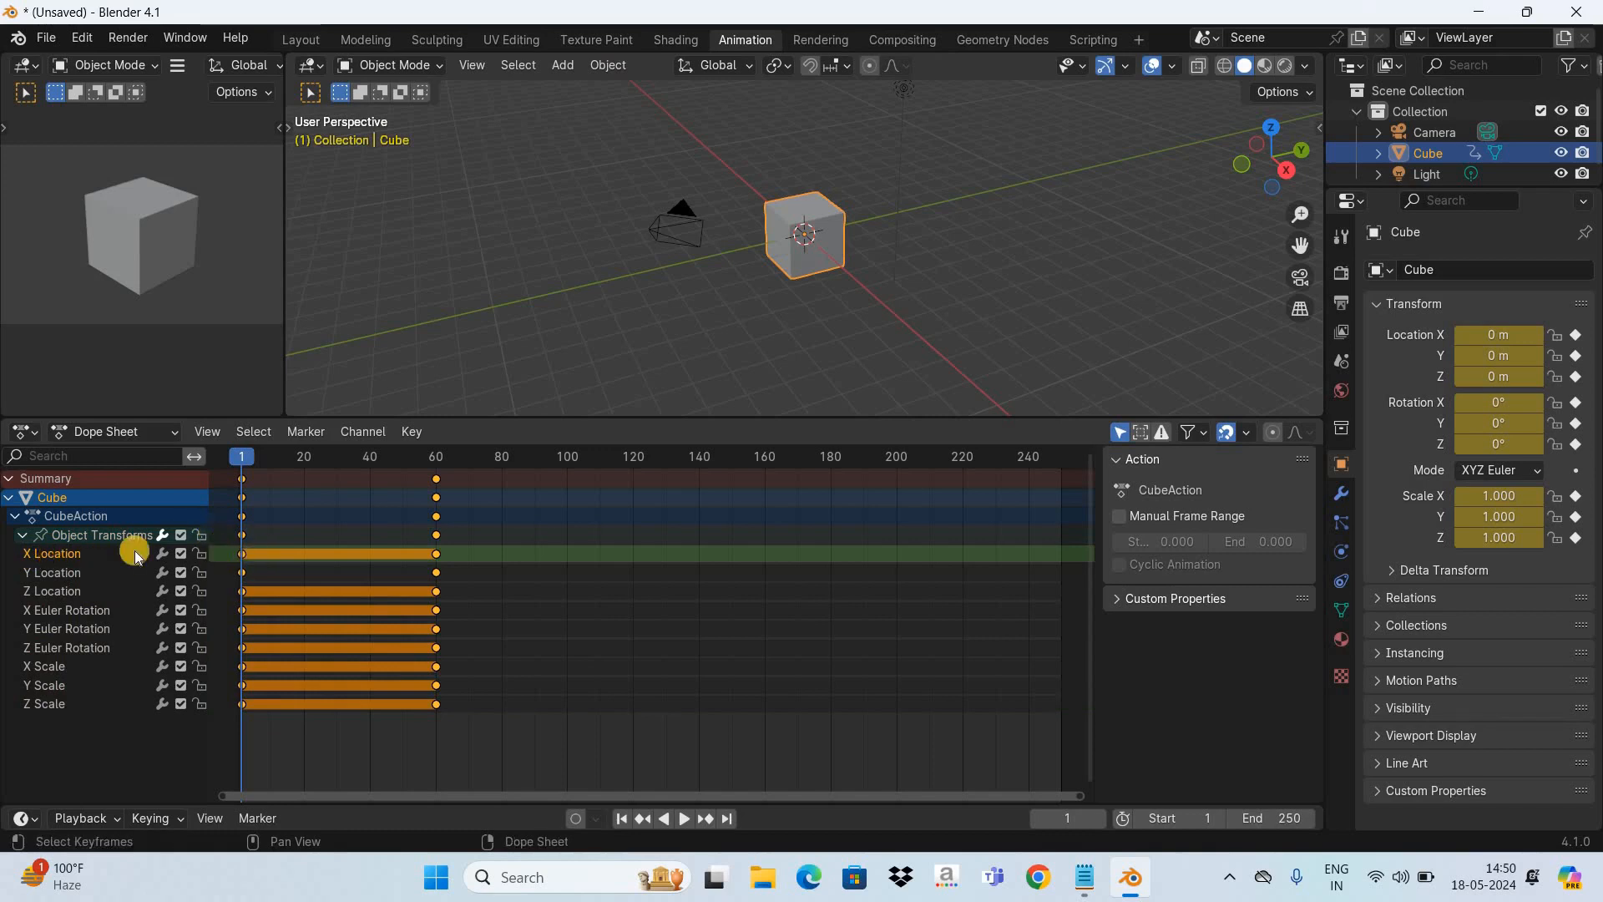
{"action": "left_click", "coordinate": [51, 575]}
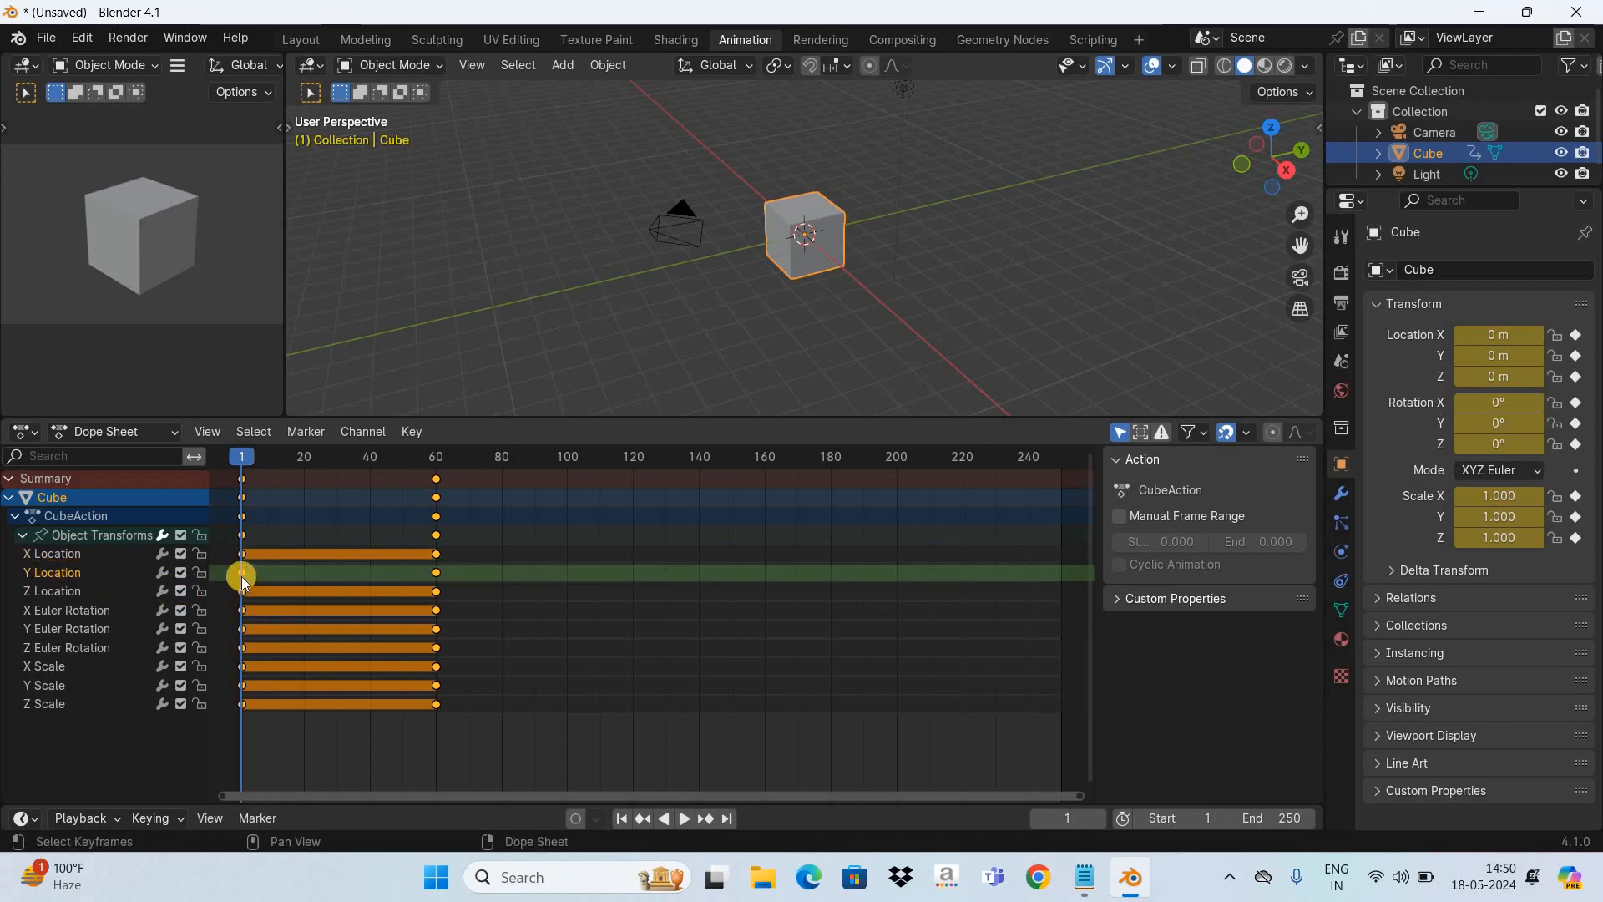
{"action": "left_click", "coordinate": [40, 594]}
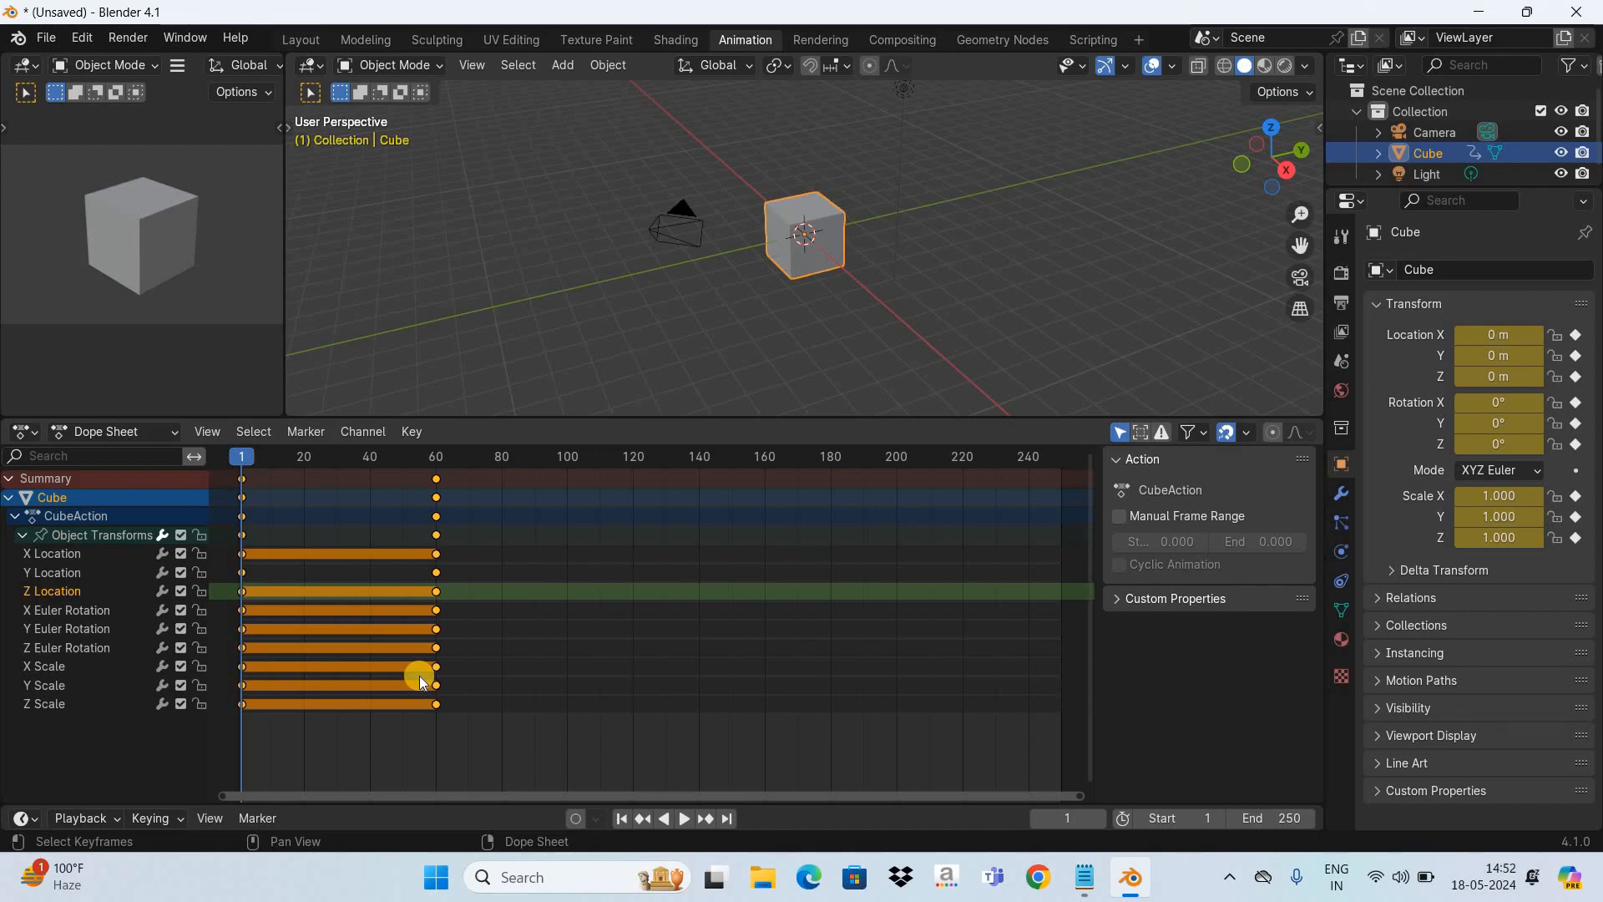
- Move only the Y Location channel's end keyframe to frame 30
{"action": "left_click", "coordinate": [61, 575]}
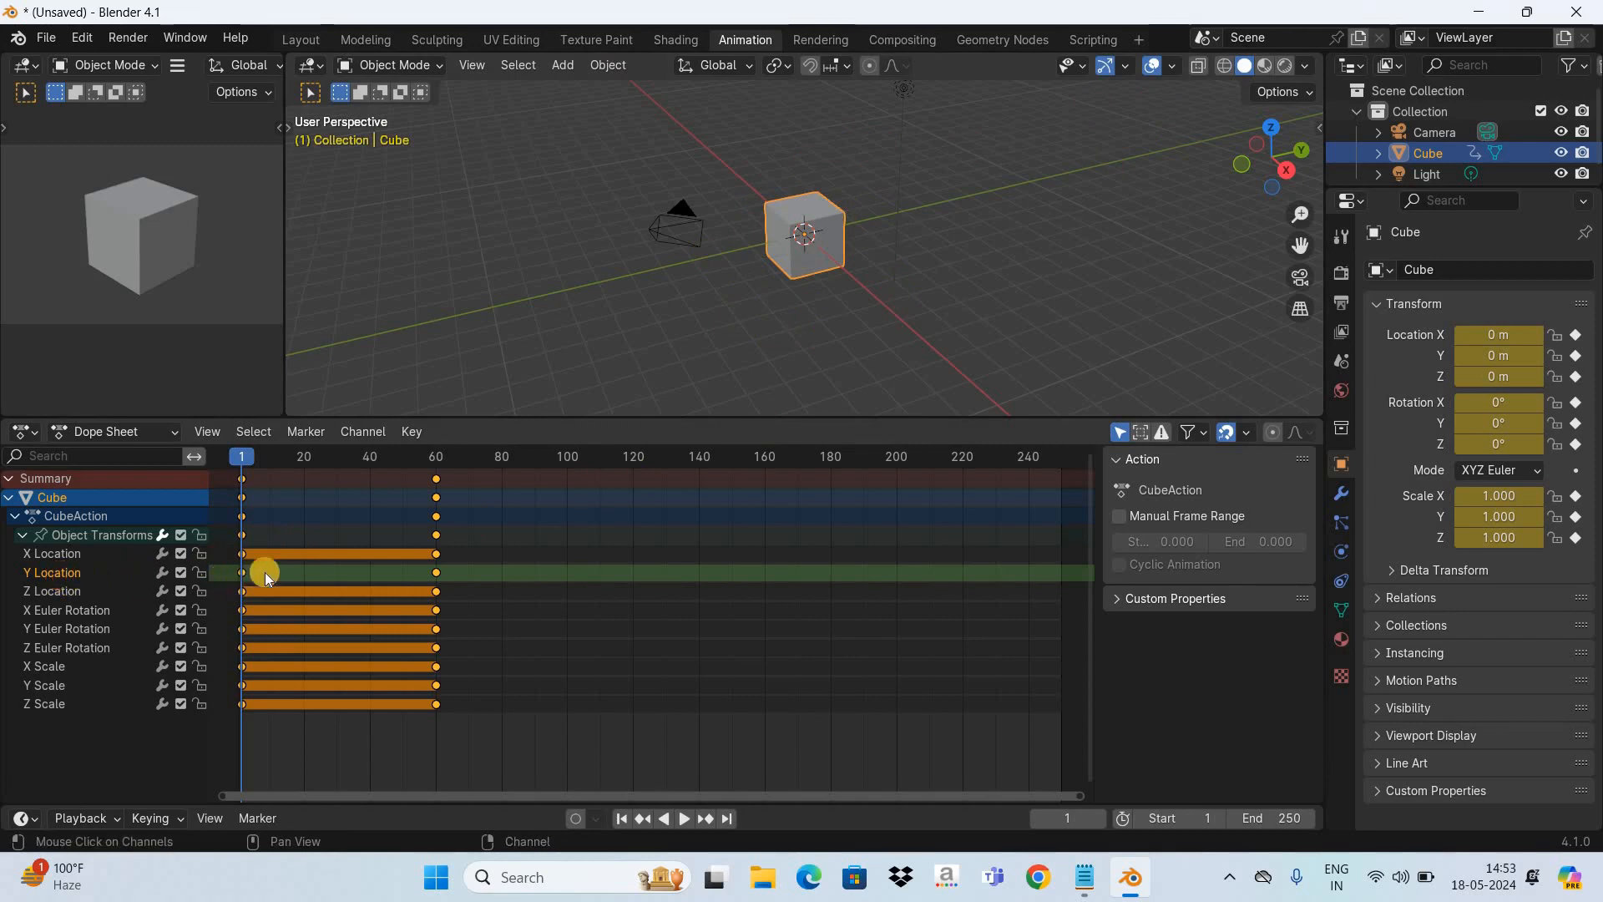
{"action": "left_click", "coordinate": [464, 582]}
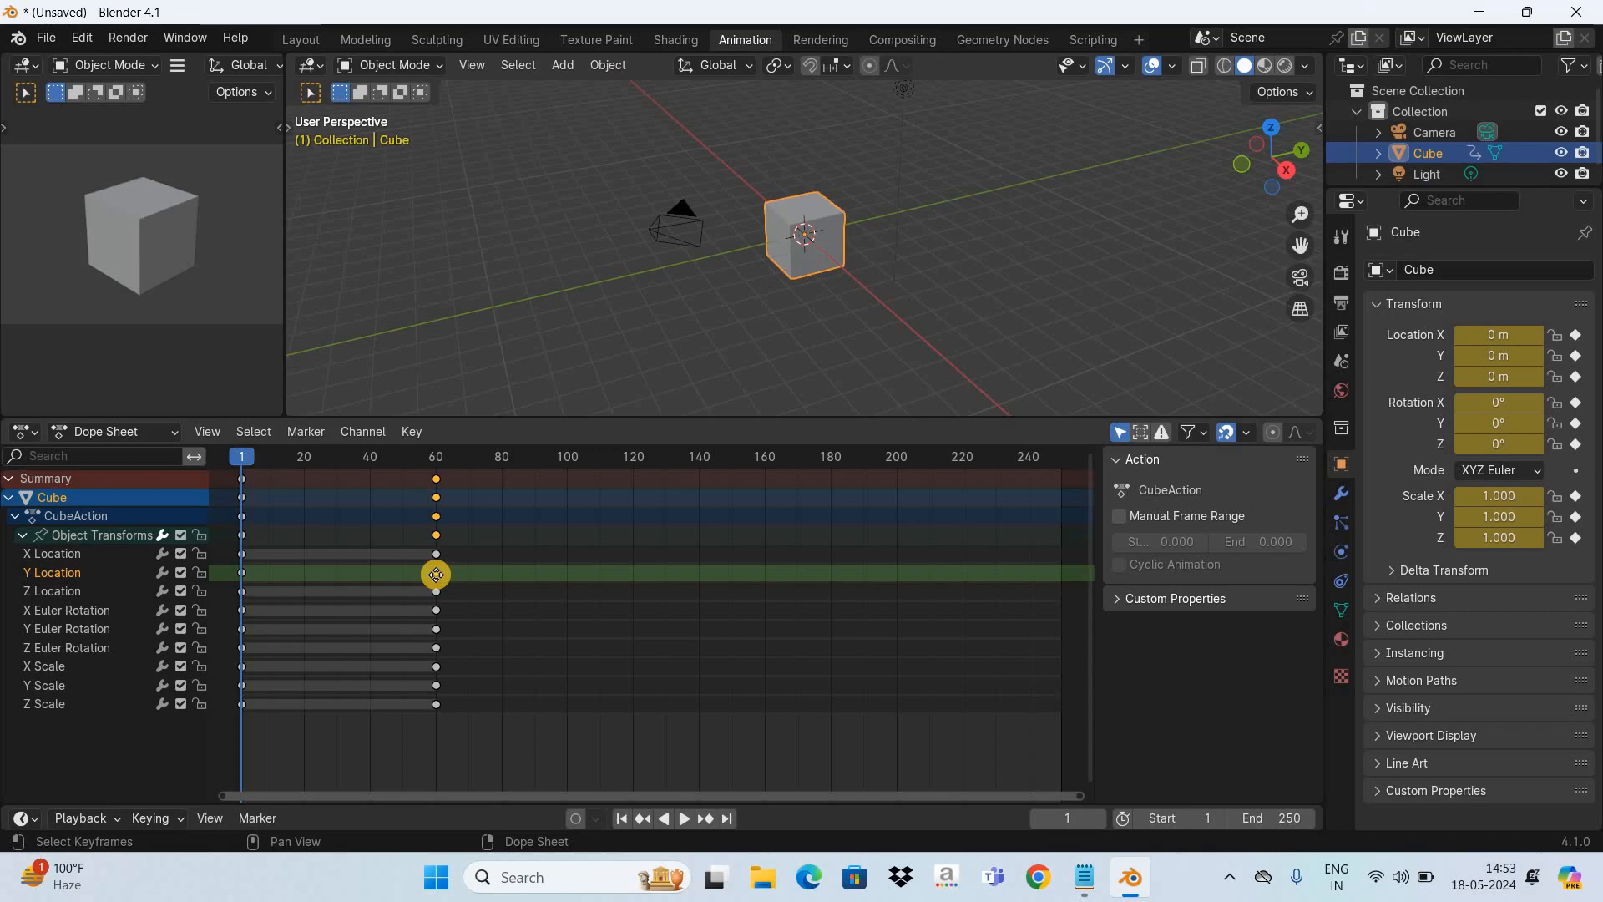
{"action": "key", "text": "g"}
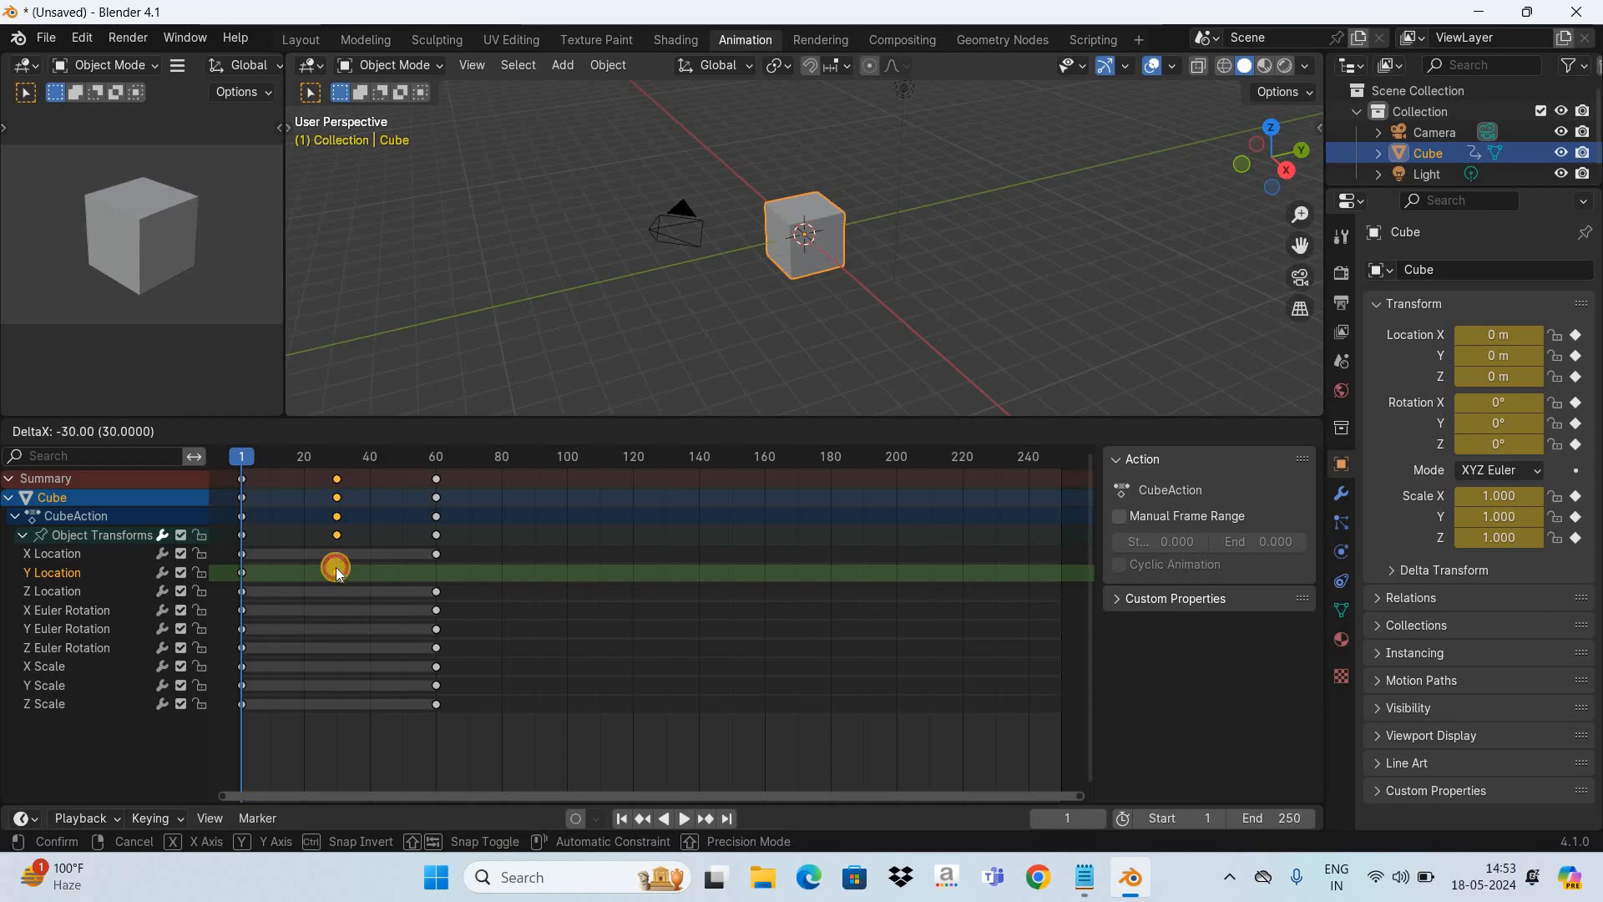
{"action": "left_click", "coordinate": [335, 568]}
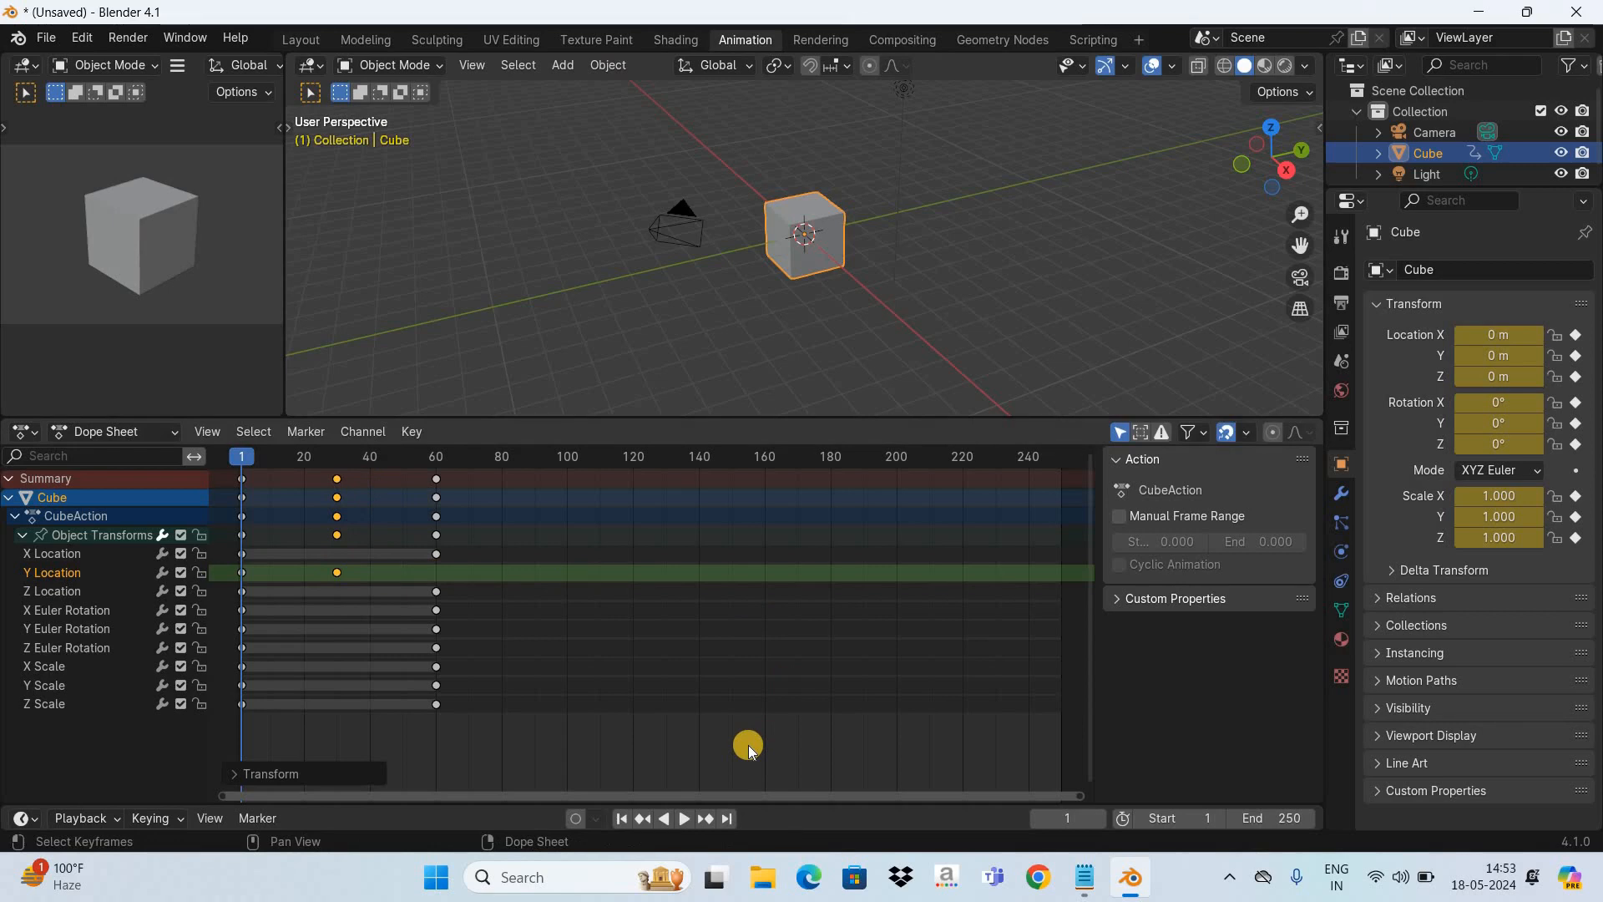
- Play the animation twice with the Y Location end keyframe at frame 30, and return to frame 1
{"action": "key", "text": "space"}
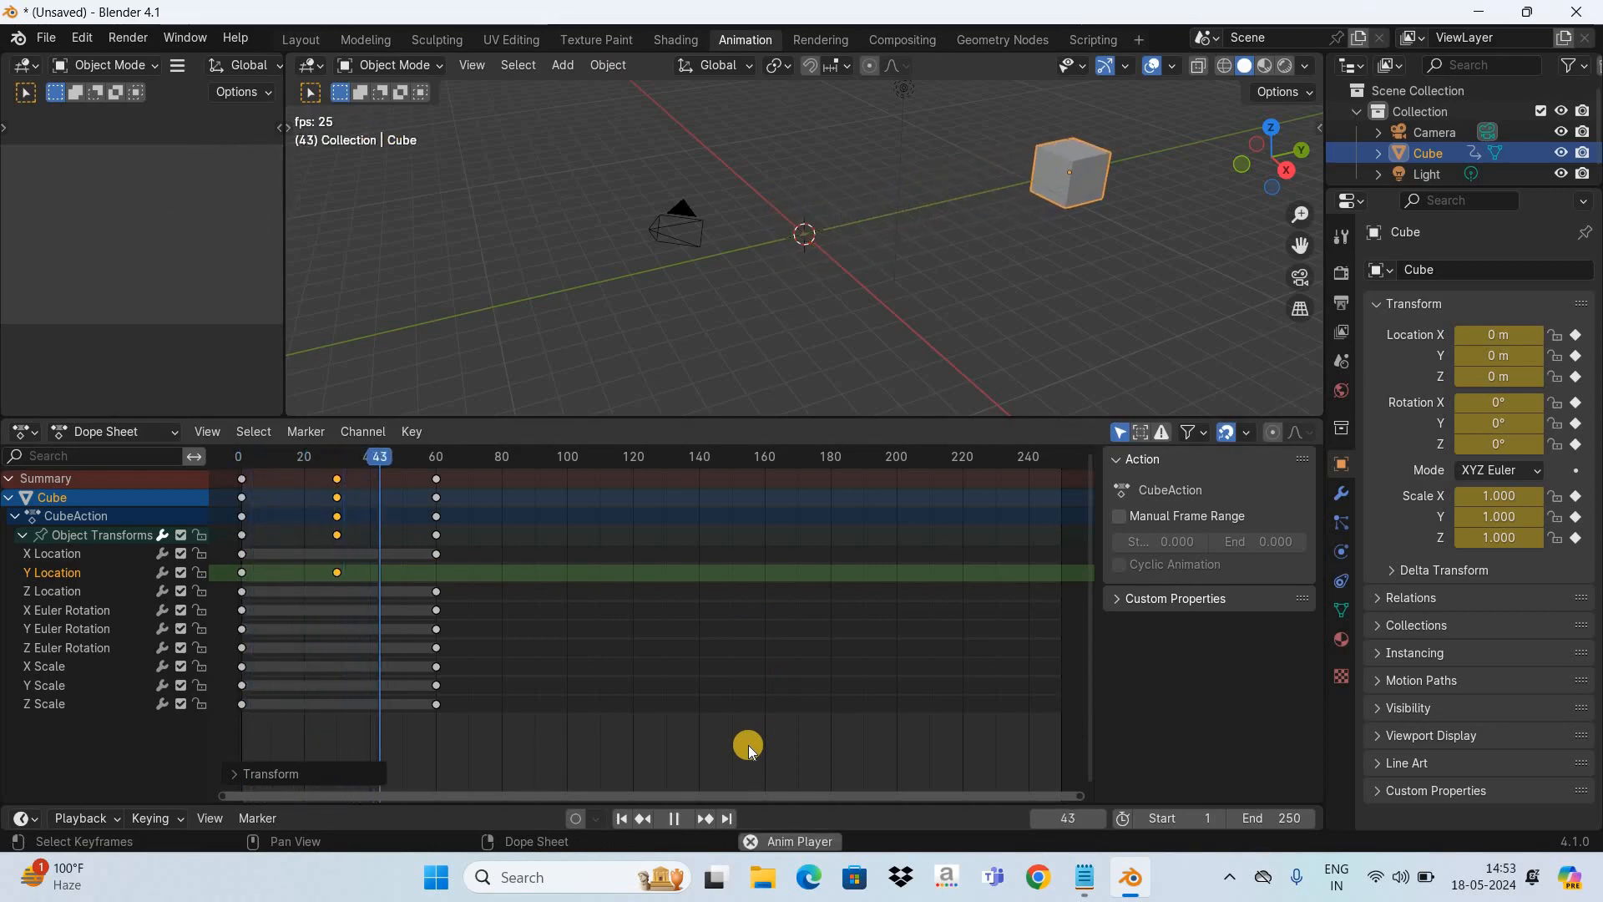
{"action": "key", "text": "space"}
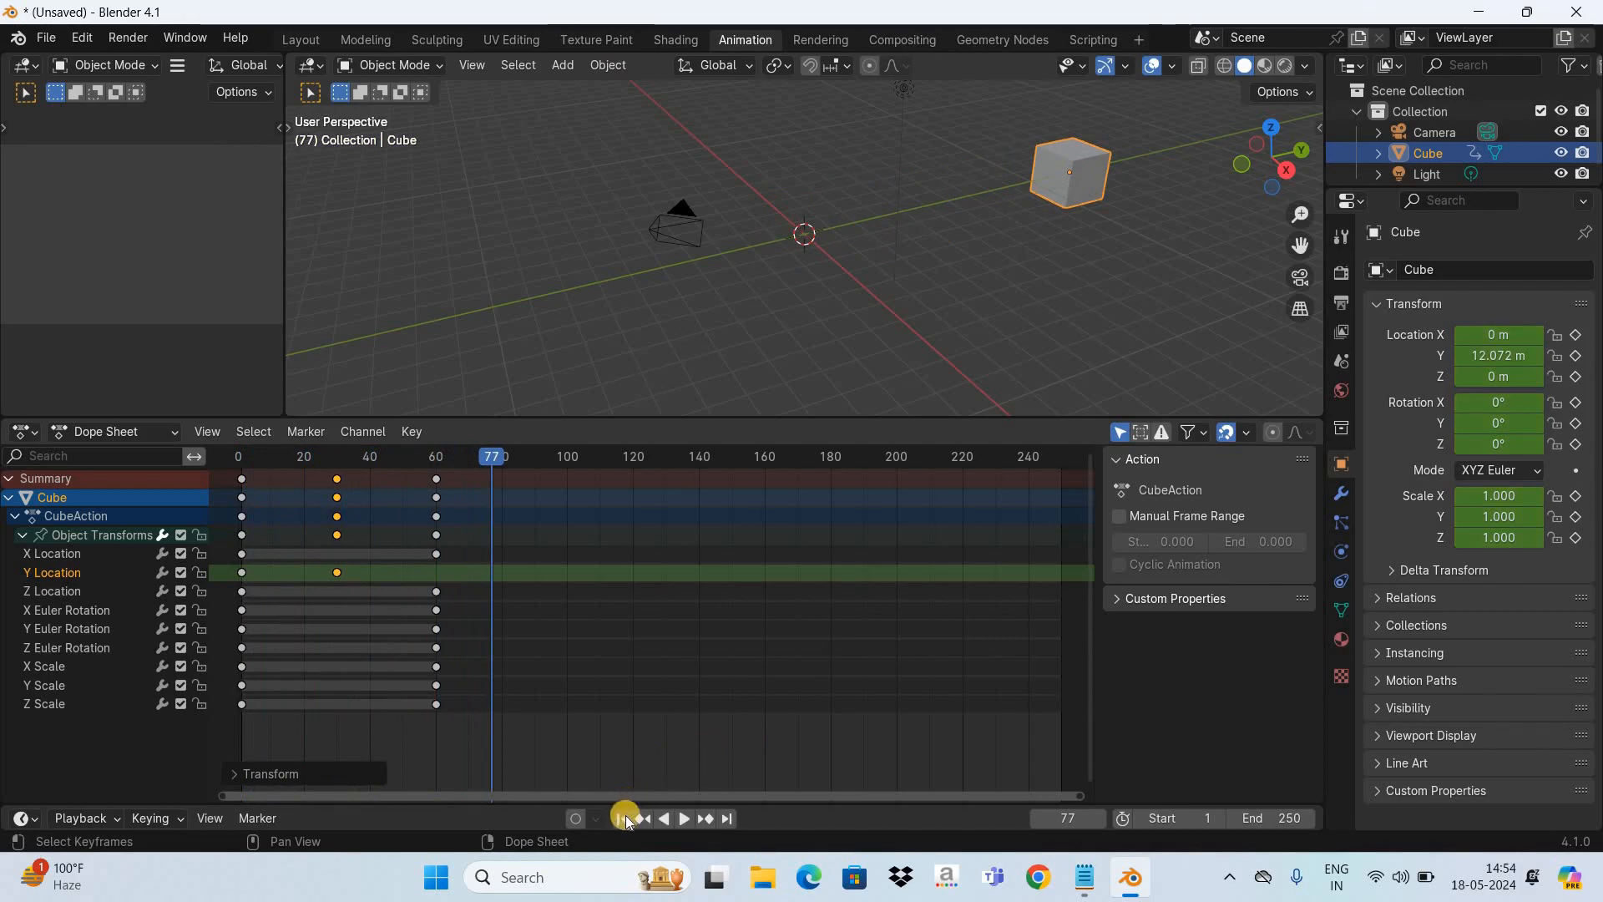
{"action": "left_click", "coordinate": [628, 815]}
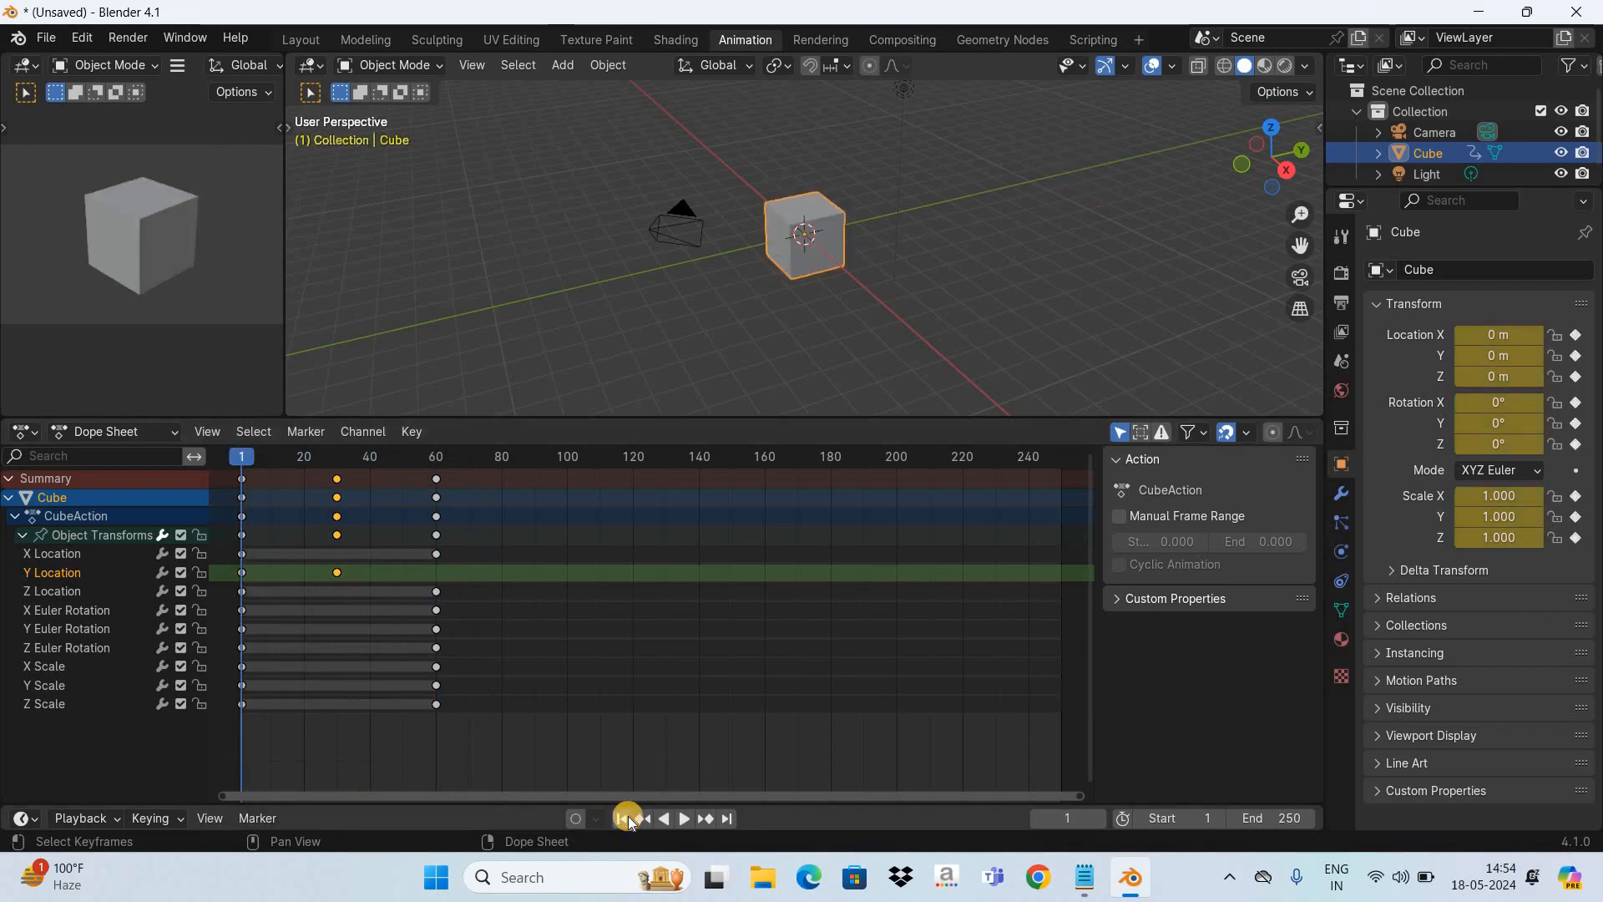
{"action": "key", "text": "space"}
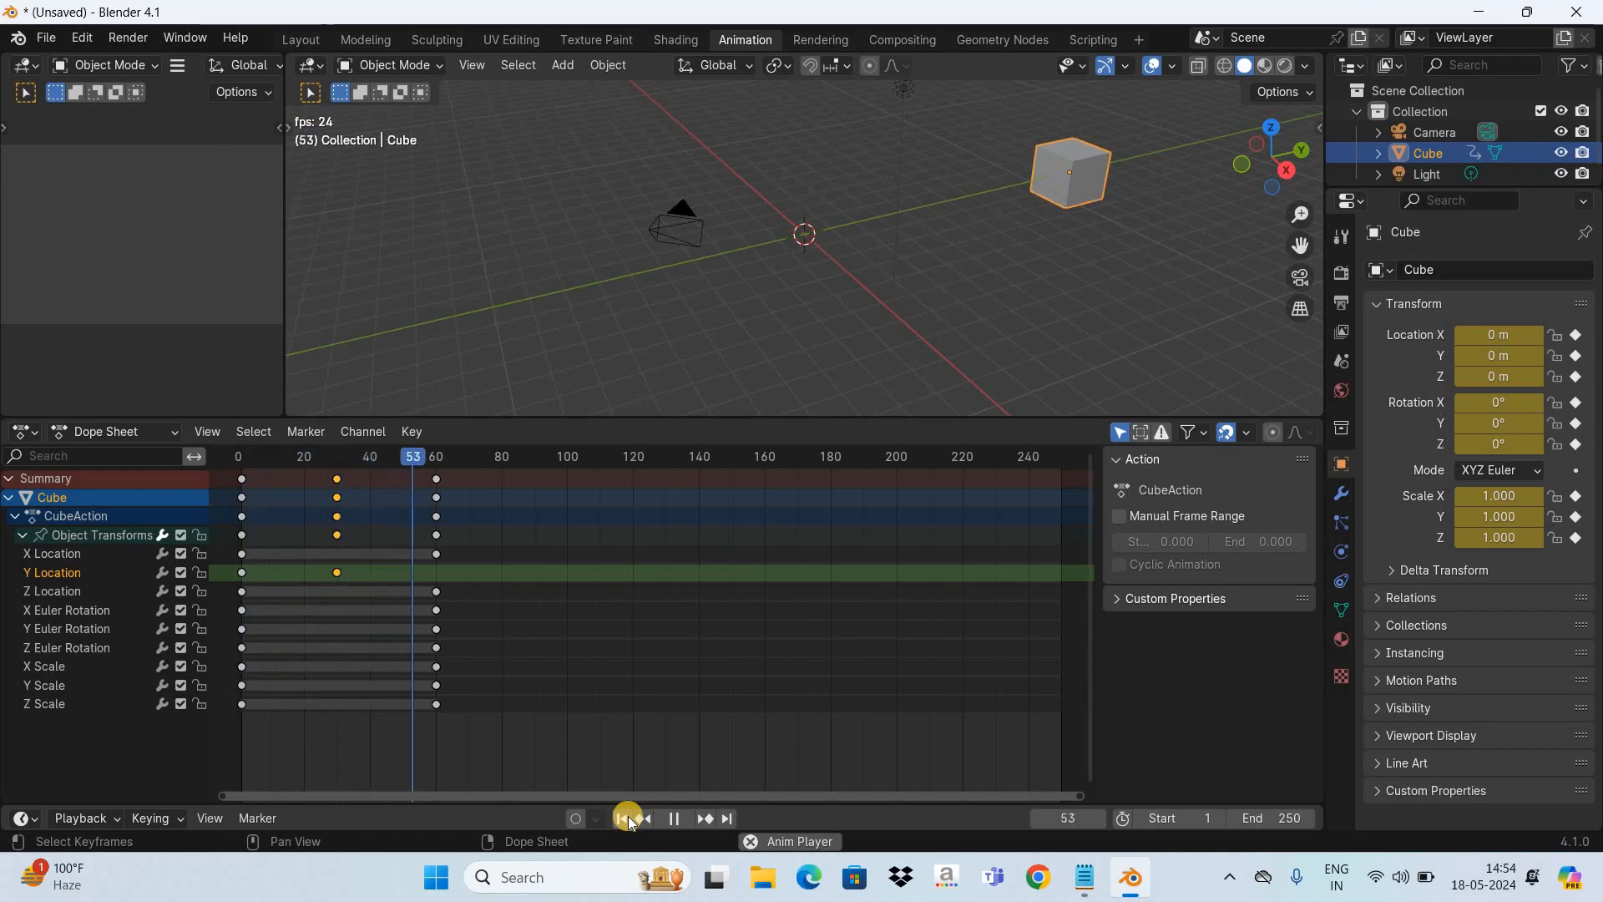
{"action": "key", "text": "space"}
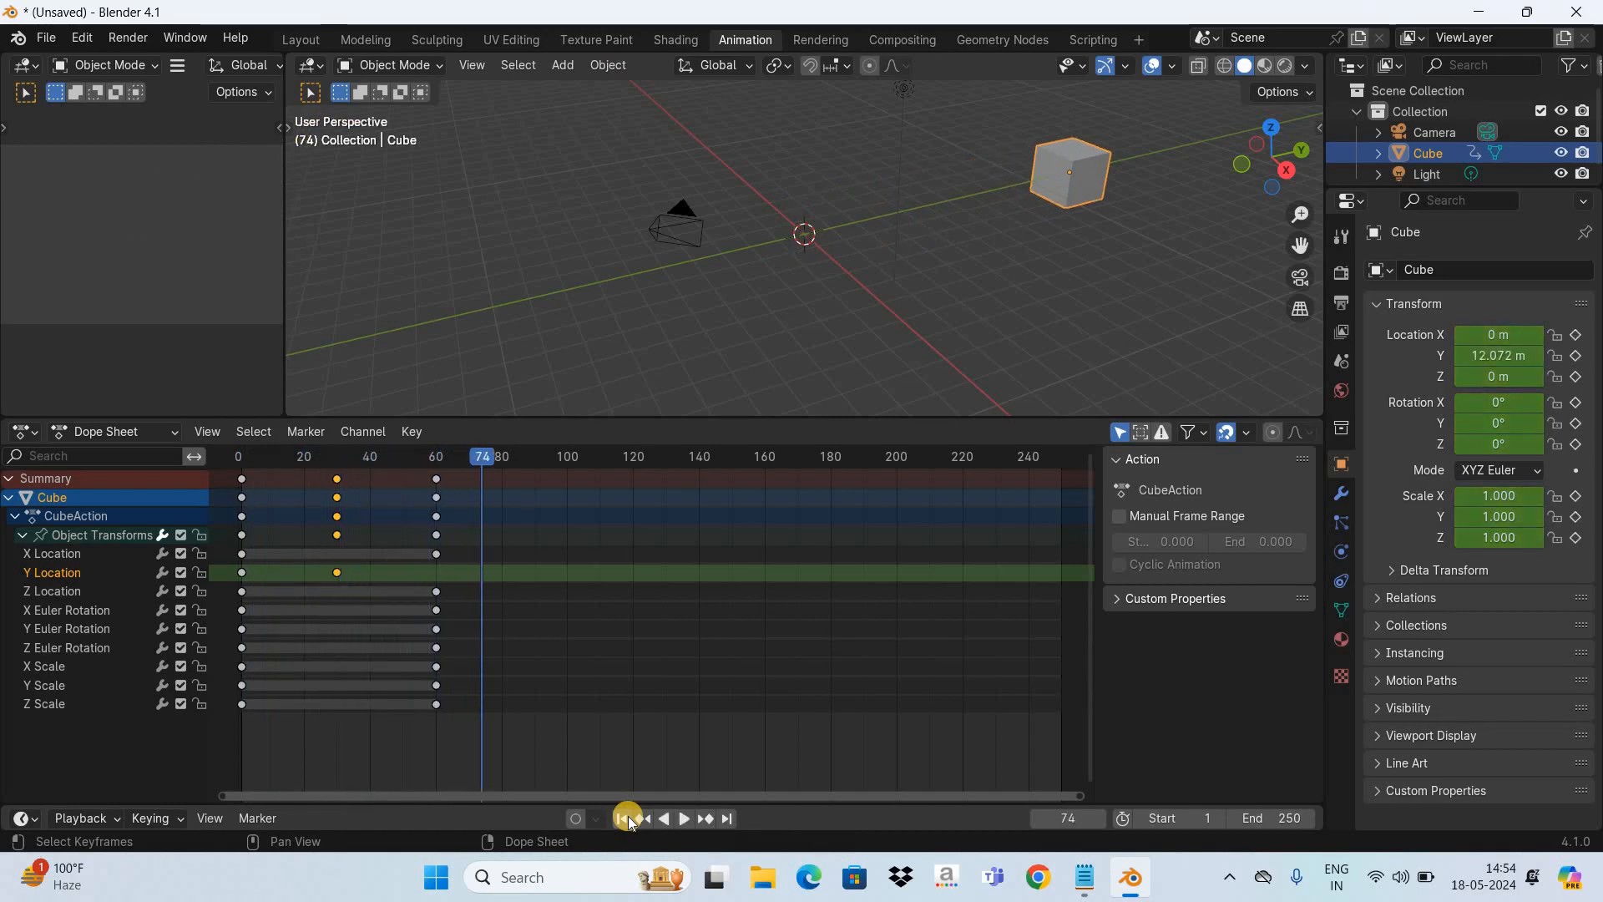
{"action": "left_click", "coordinate": [628, 817]}
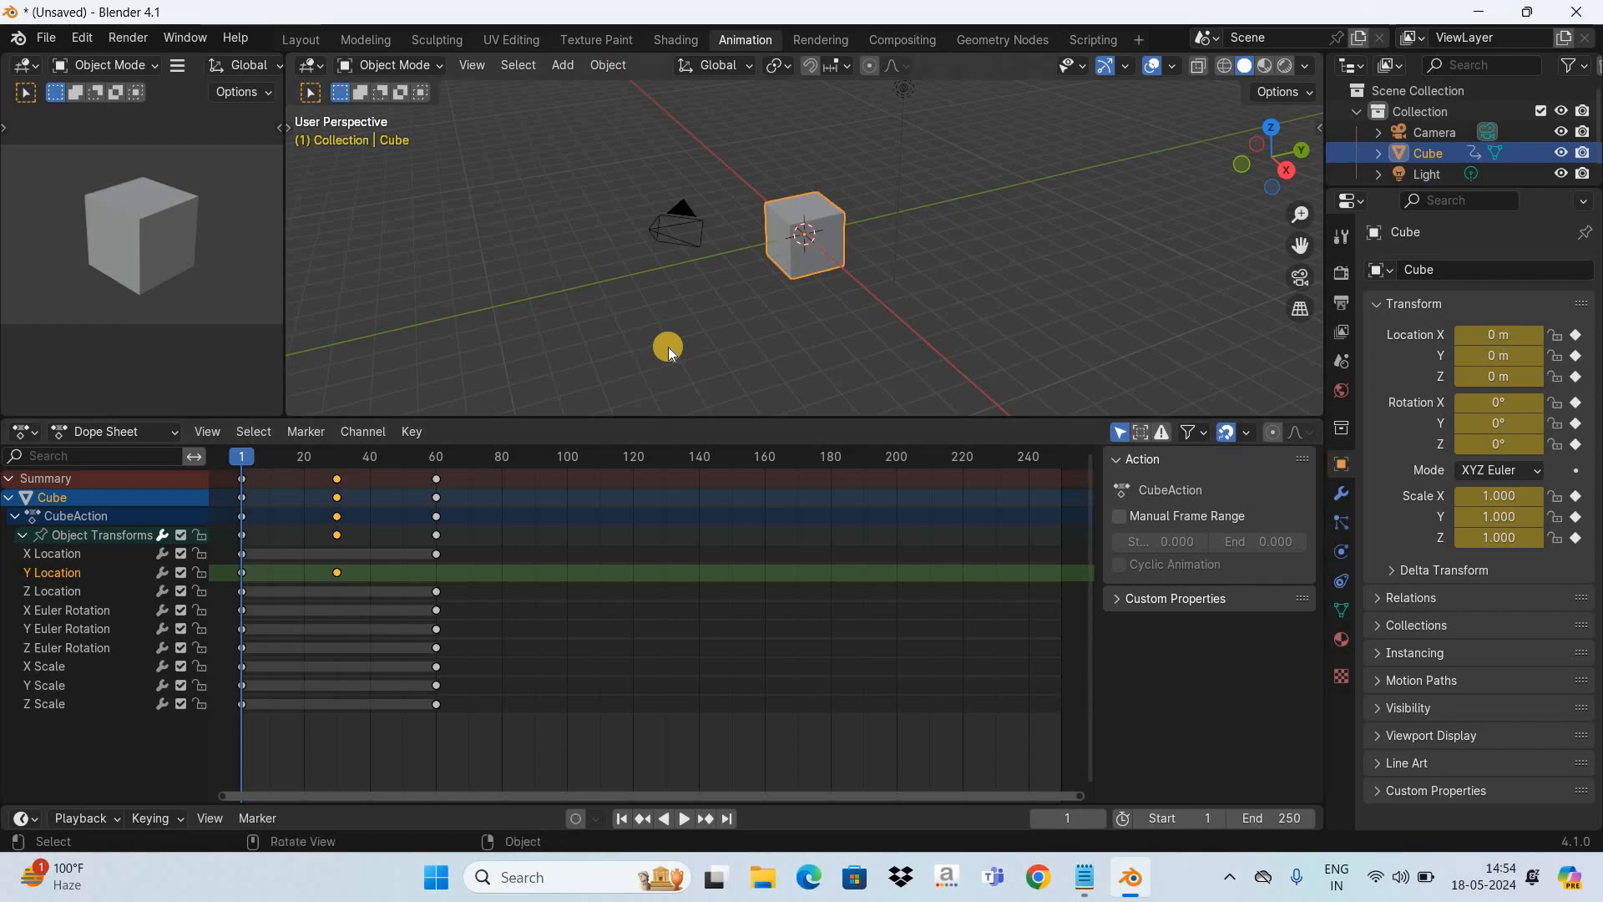
- Start a new General file, discarding the unsaved changes to the keyframed cube scene
{"action": "key", "text": "ctrl+n"}
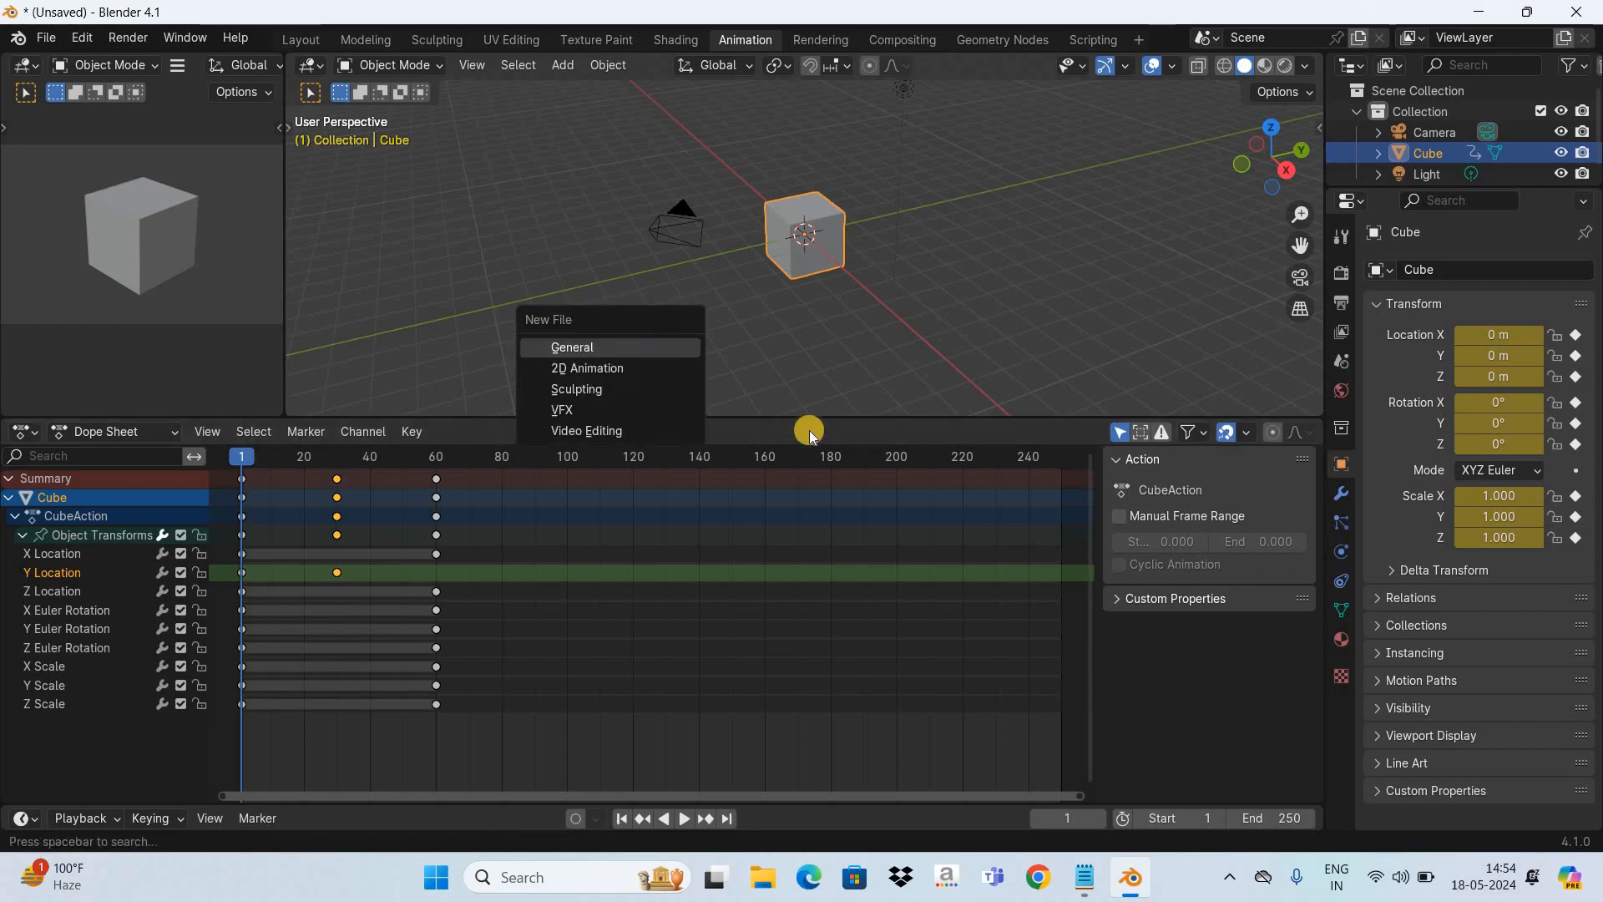
{"action": "key", "text": "Return"}
{"action": "left_click", "coordinate": [850, 466]}
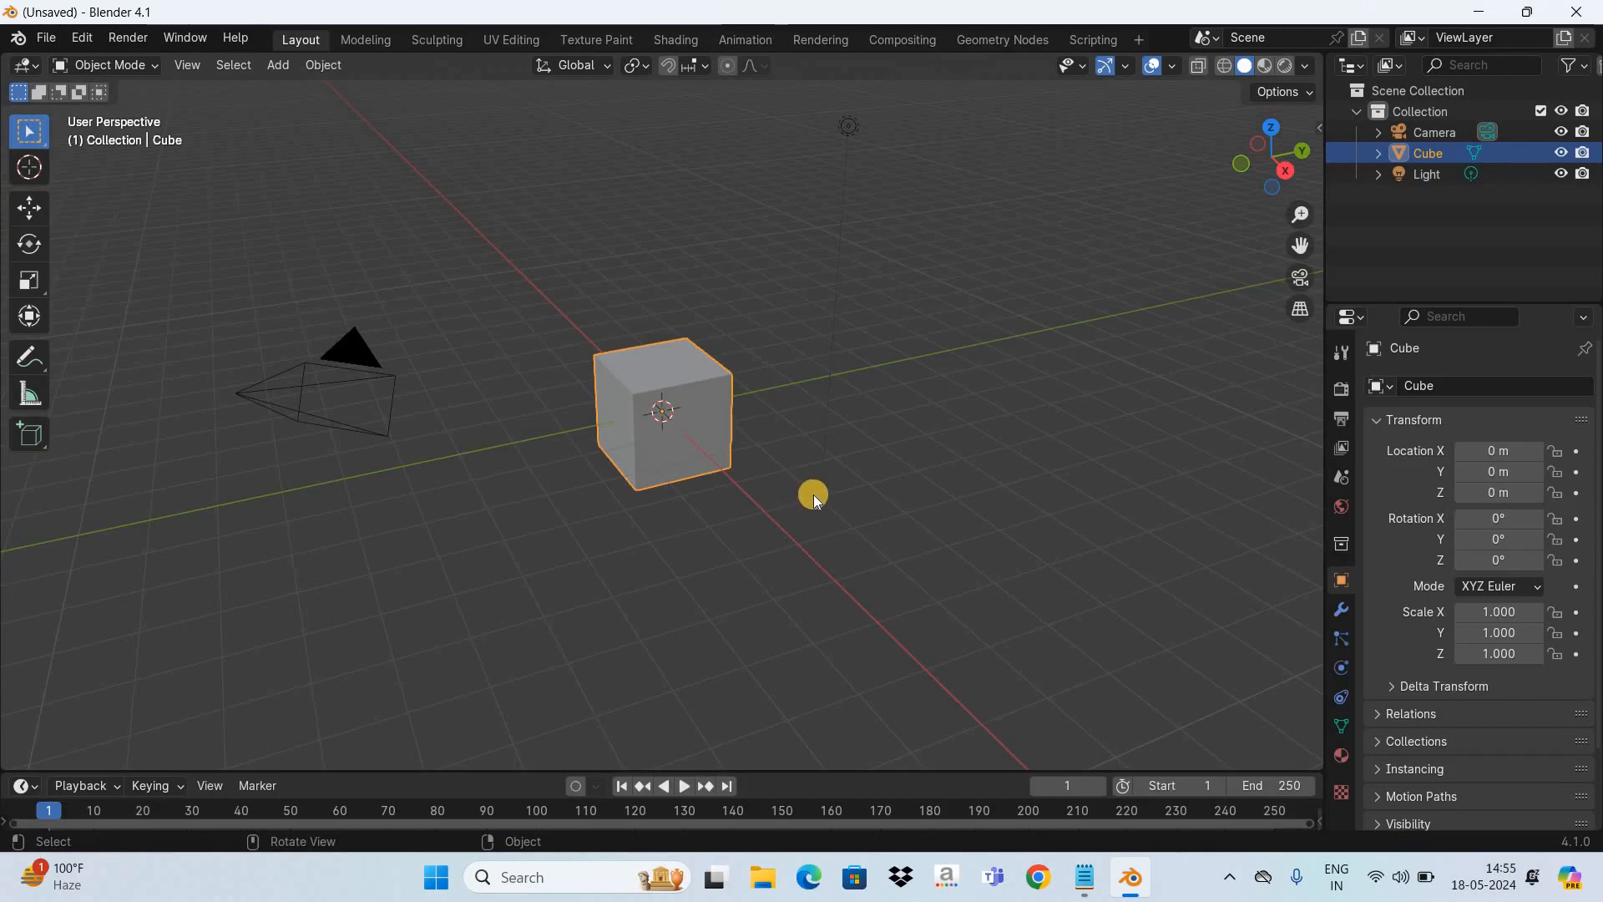
- Set up the Animation workspace with a narrowed camera view and the Graph Editor in place of the Dope Sheet
{"action": "left_click", "coordinate": [762, 43]}
{"action": "left_click_drag", "start_coordinate": [689, 595], "coordinate": [472, 314]}
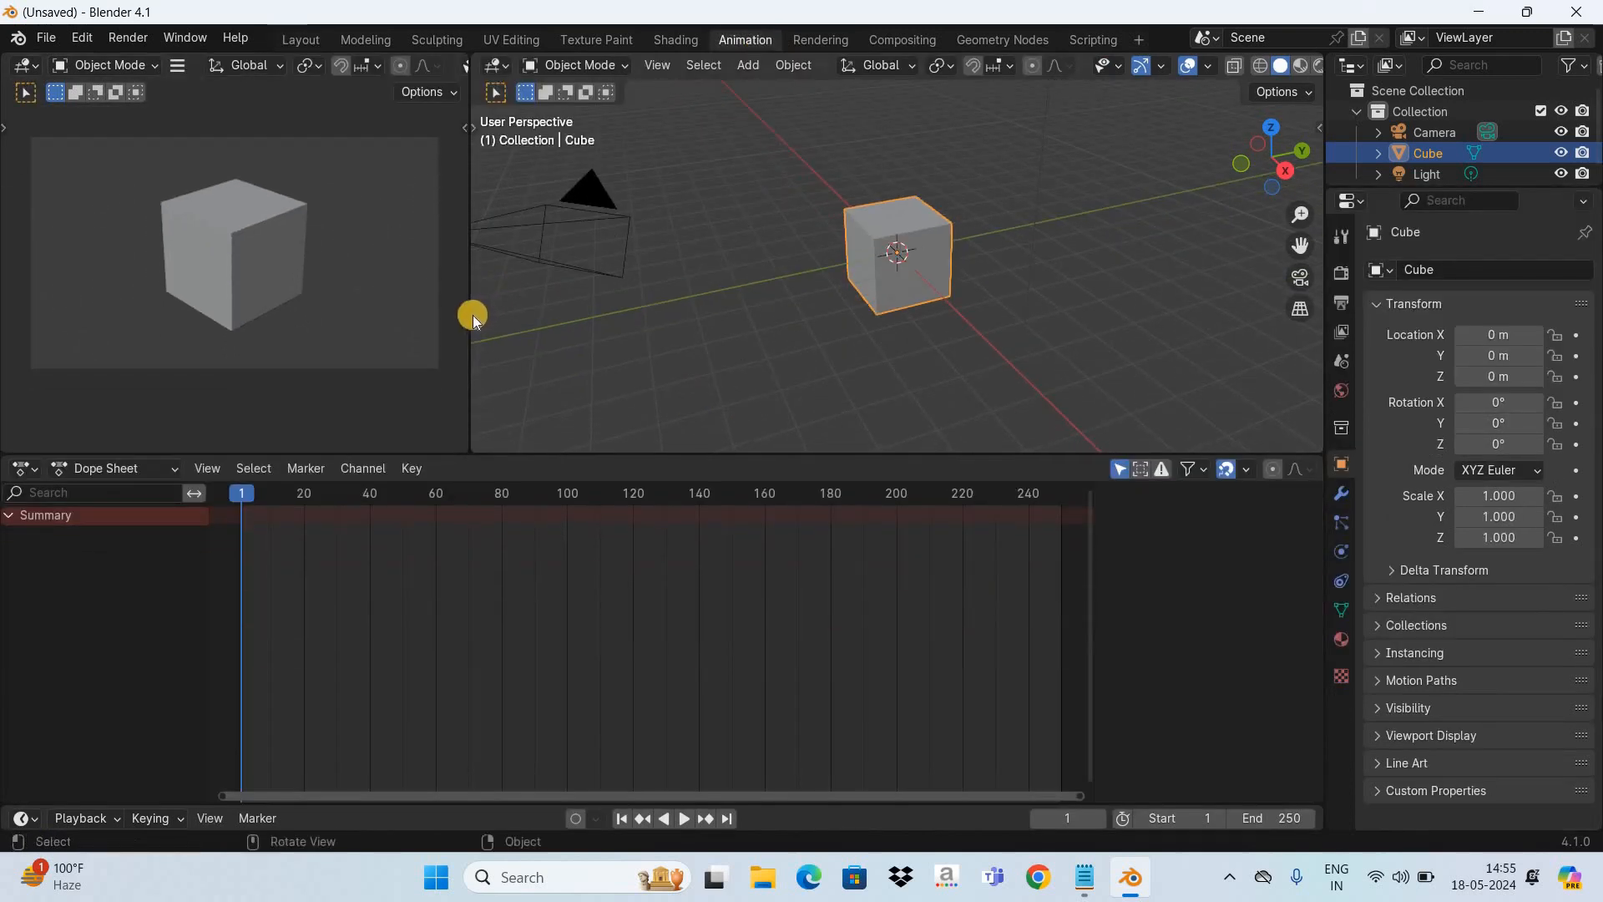
{"action": "left_click_drag", "start_coordinate": [245, 324], "coordinate": [201, 315]}
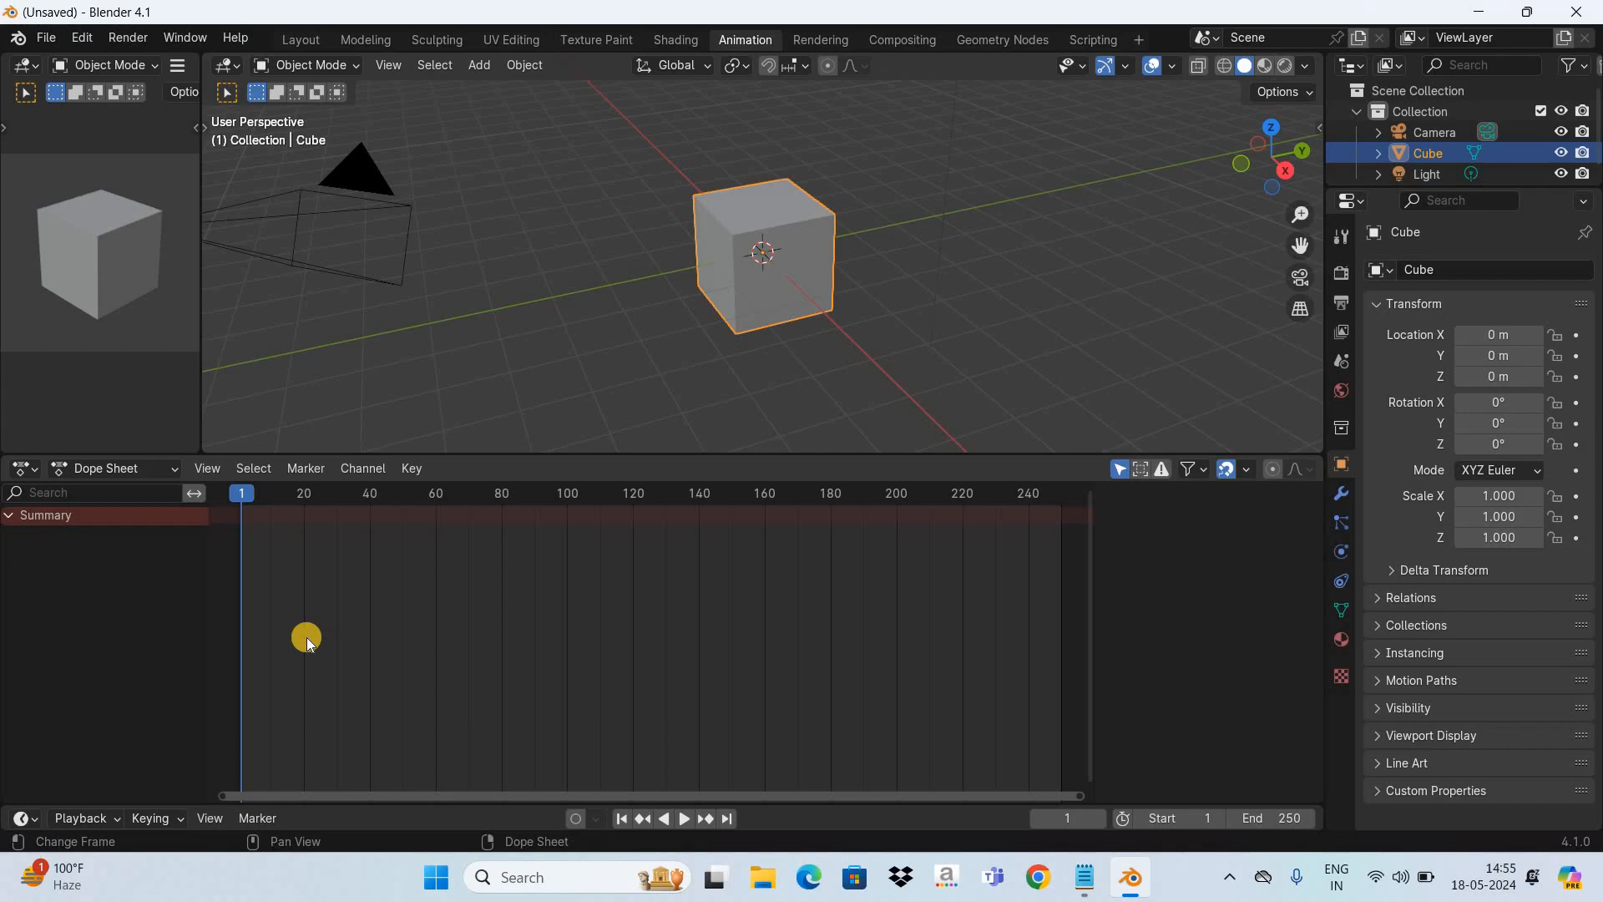
{"action": "key", "text": "ctrl+Tab"}
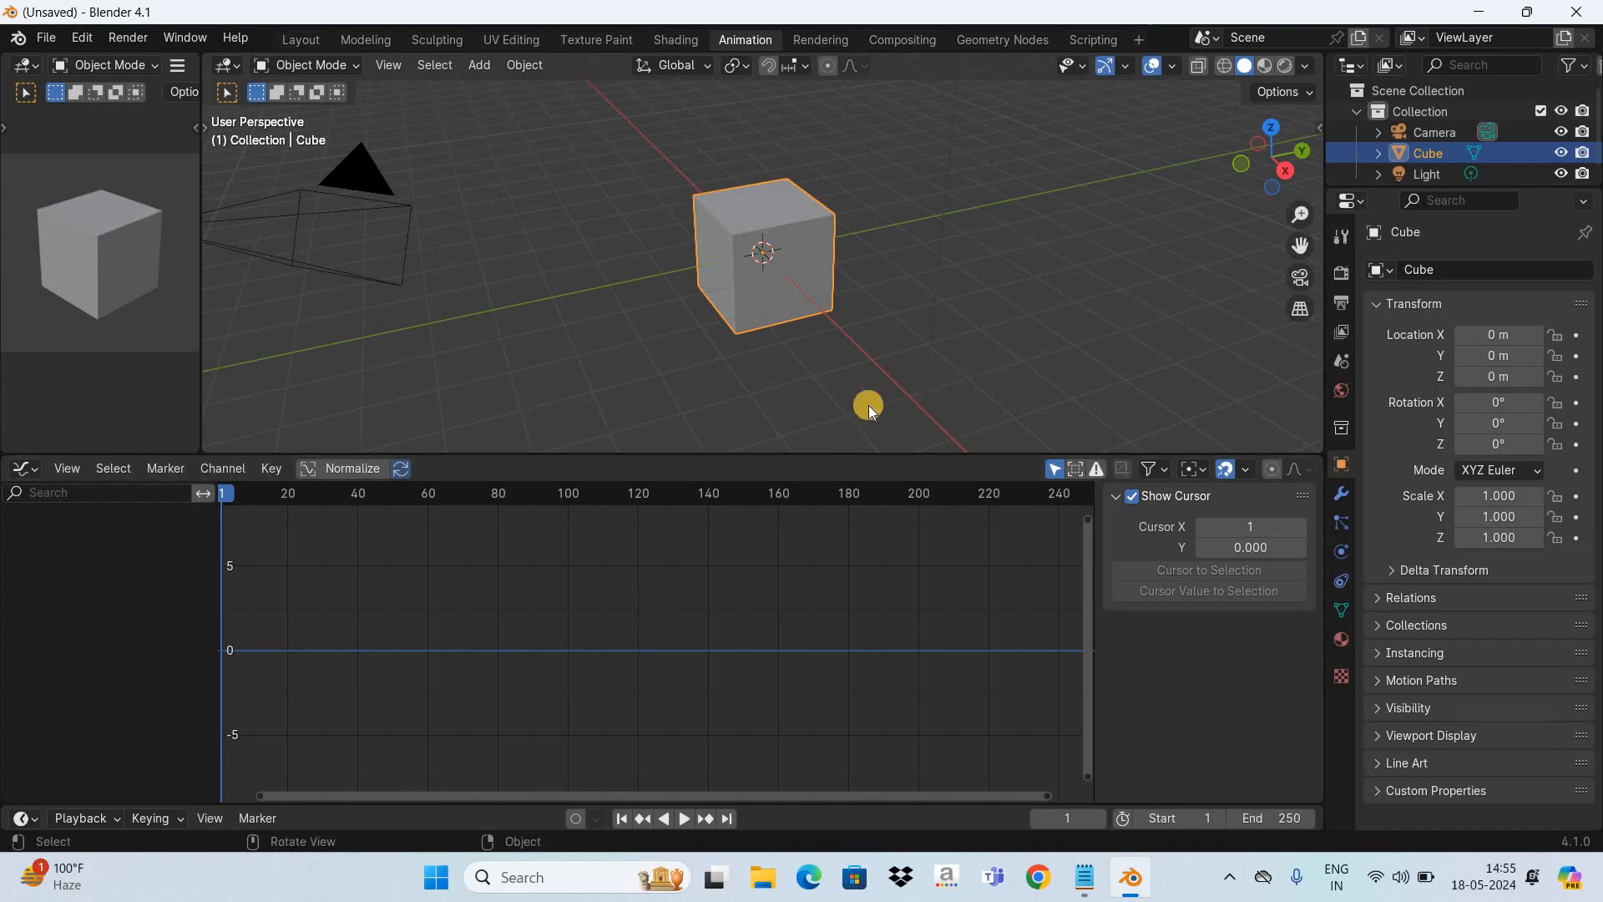
- Insert the cube's starting keyframe at frame 1 in the new scene and advance the playhead to frame 60
{"action": "key", "text": "i"}
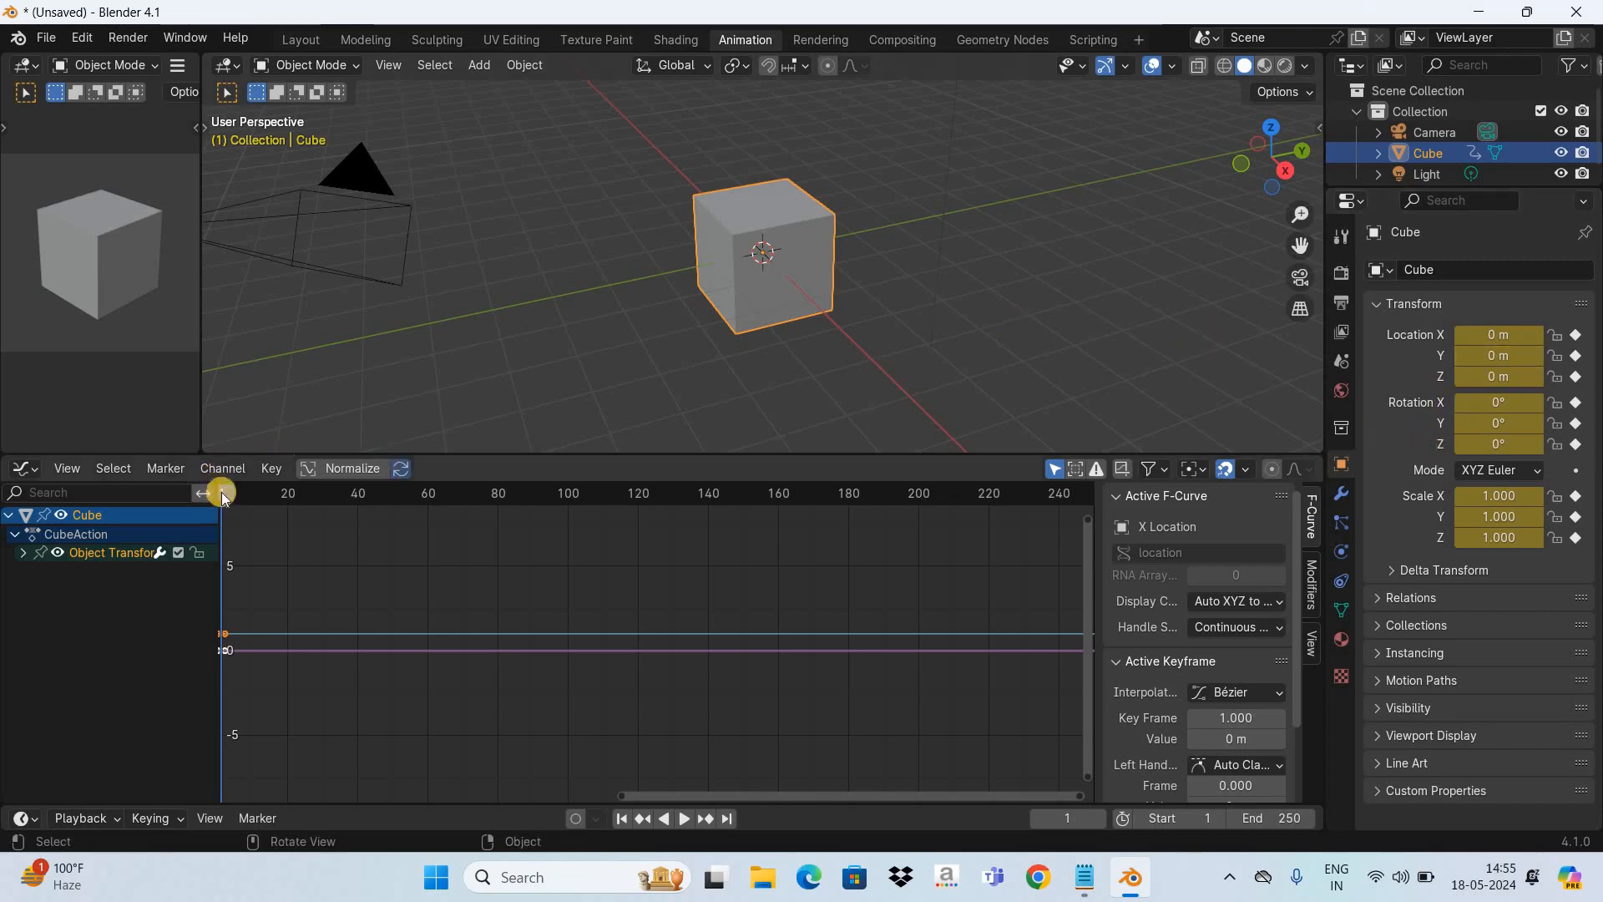
{"action": "key", "text": "space"}
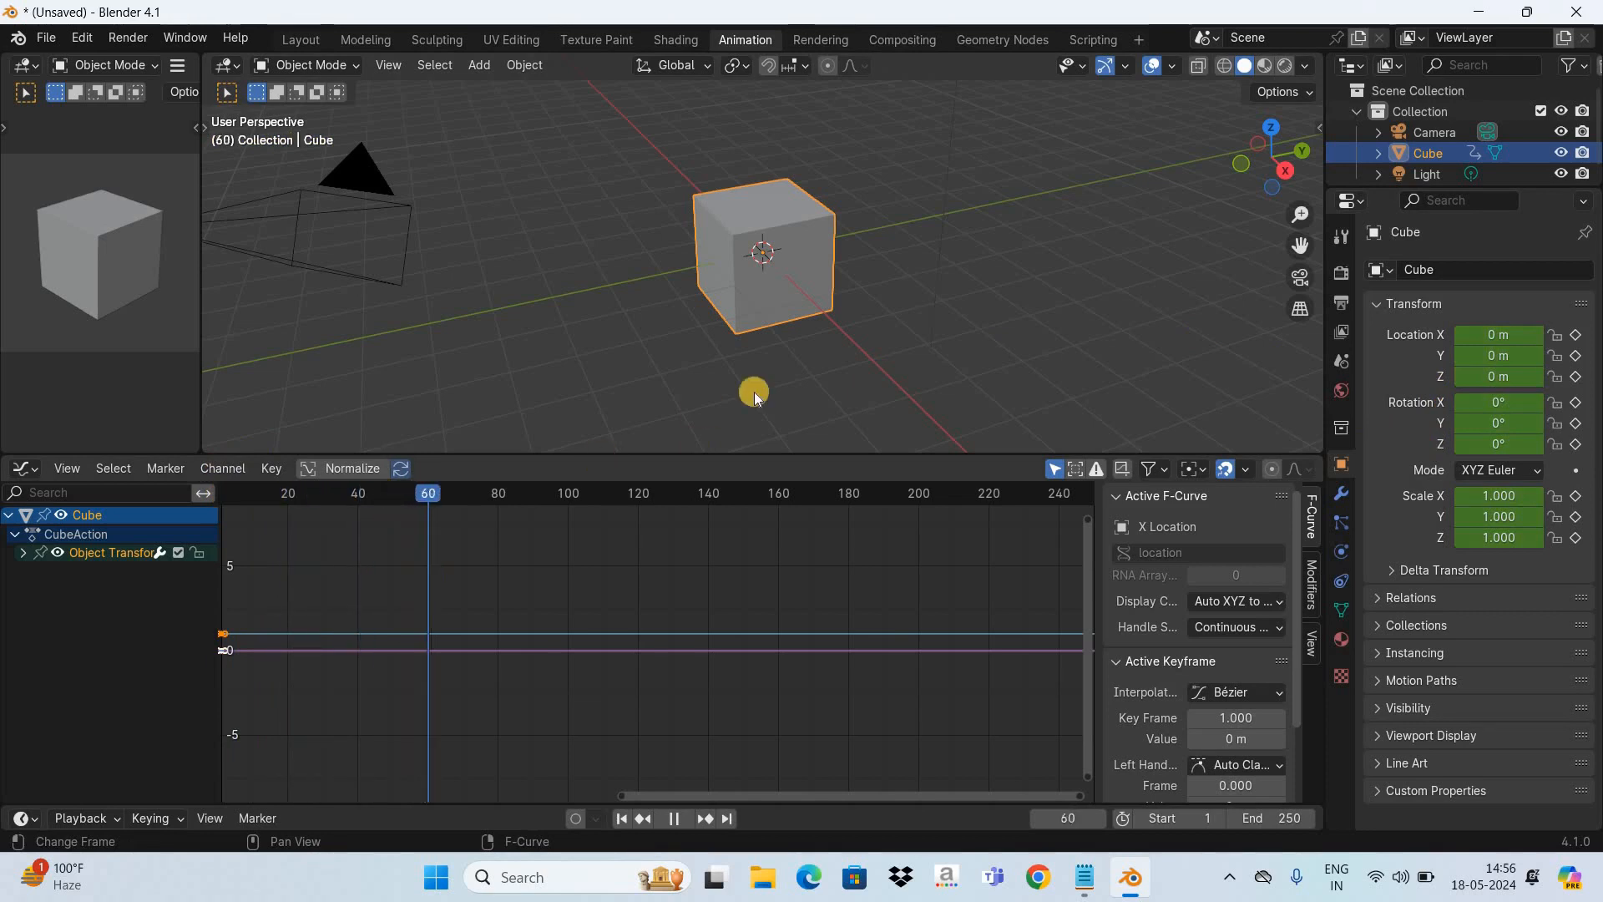
{"action": "key", "text": "space"}
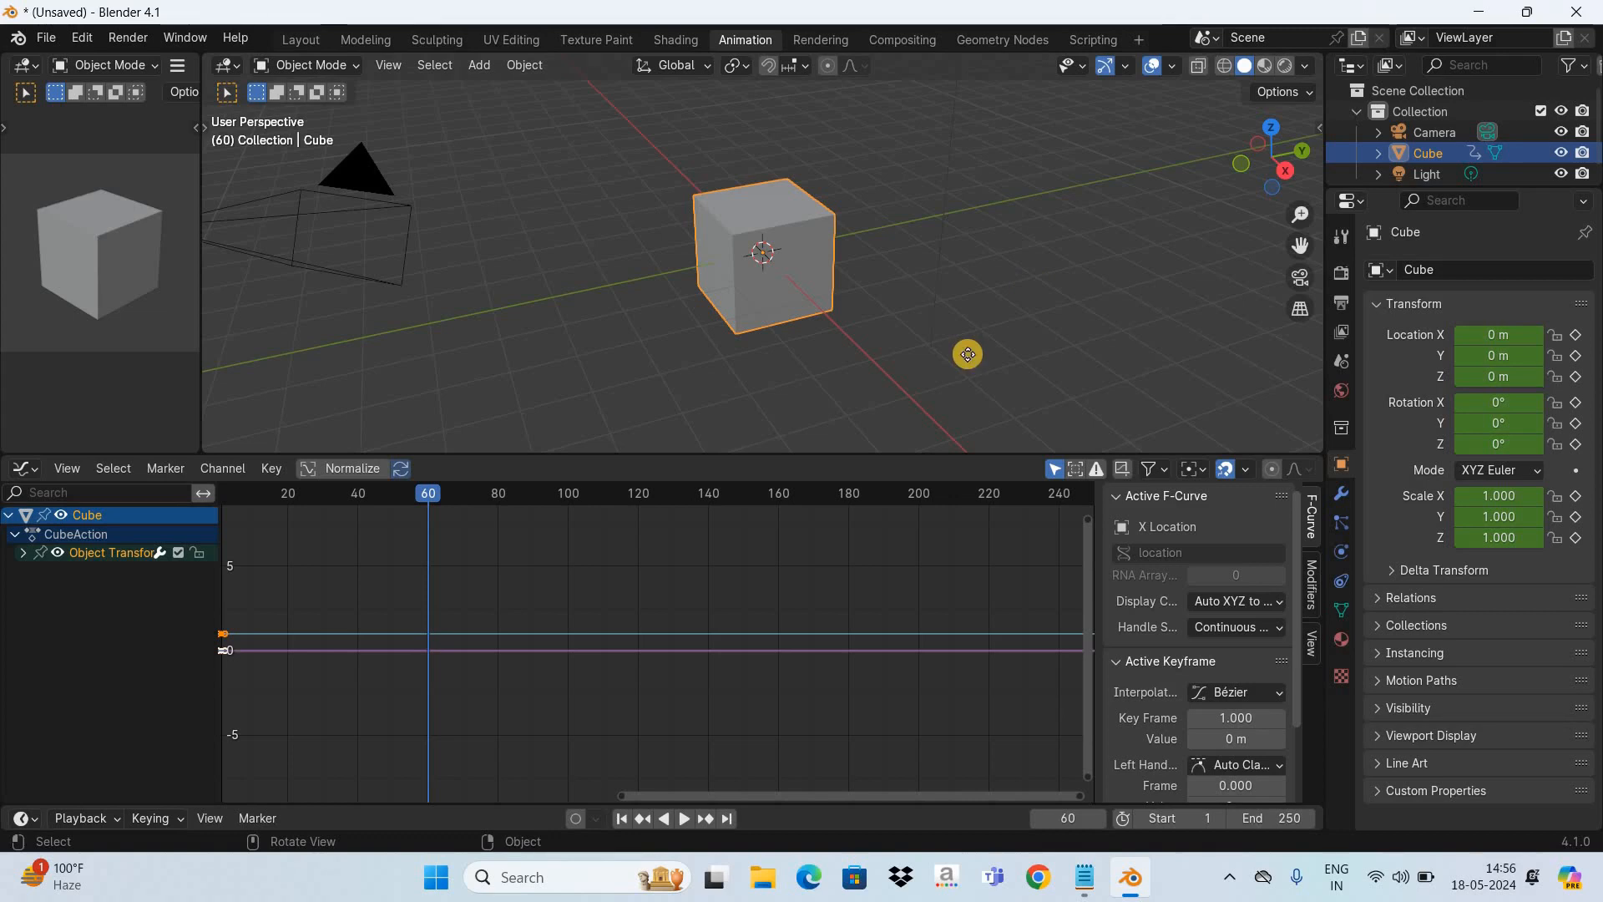
- Move the cube about 12.18 m along global Y at frame 60 and insert its ending keyframe there
{"action": "key", "text": "g"}
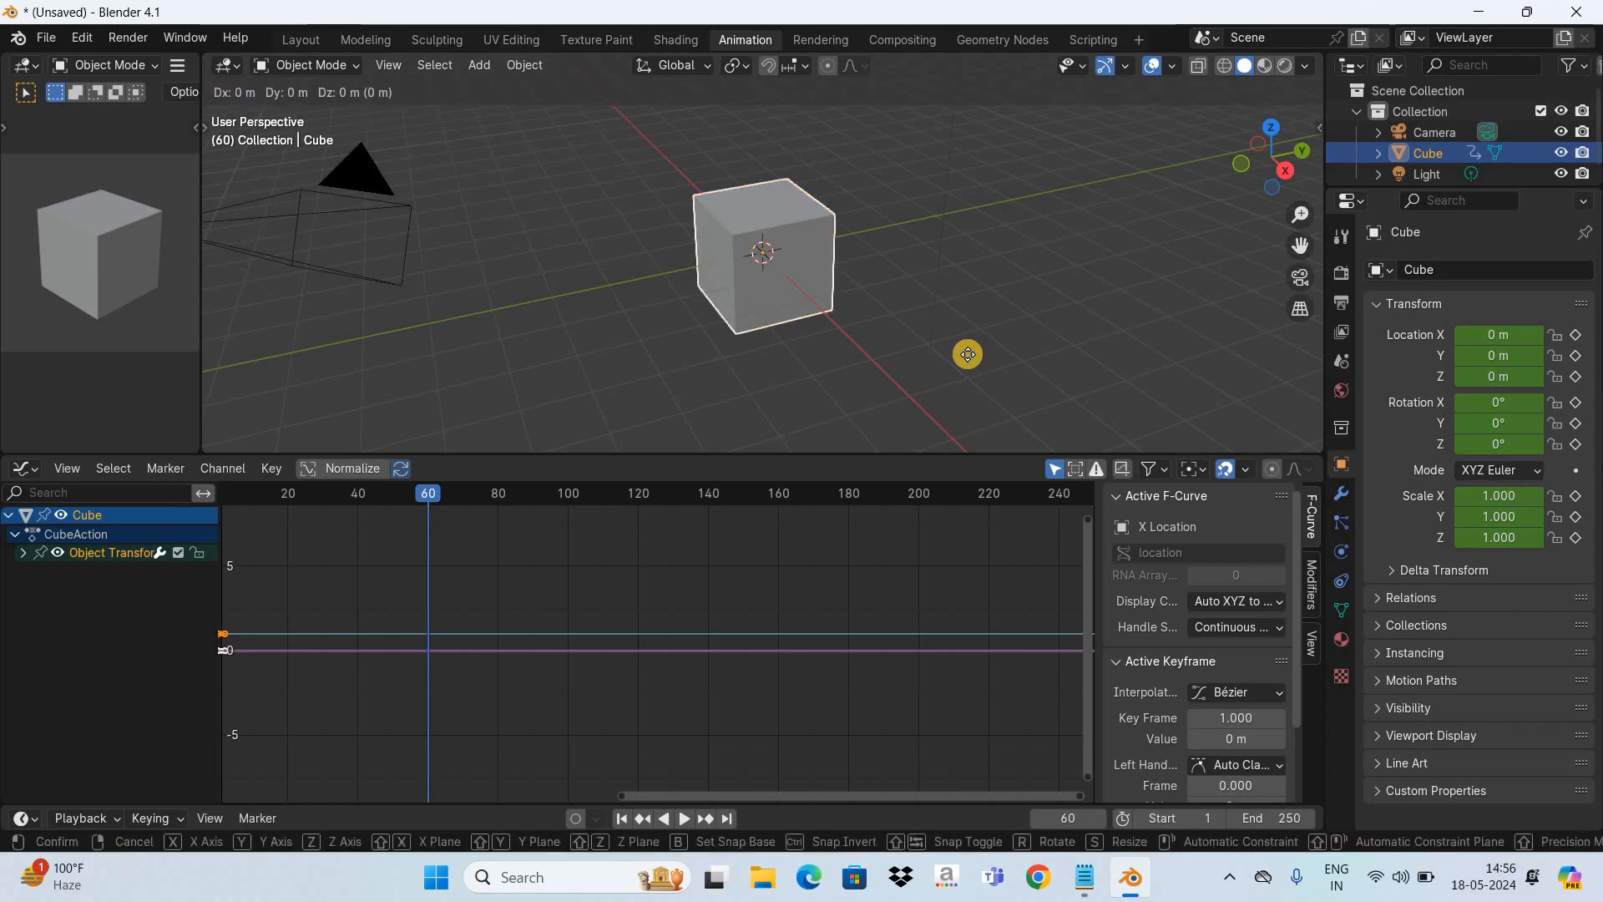
{"action": "key", "text": "y"}
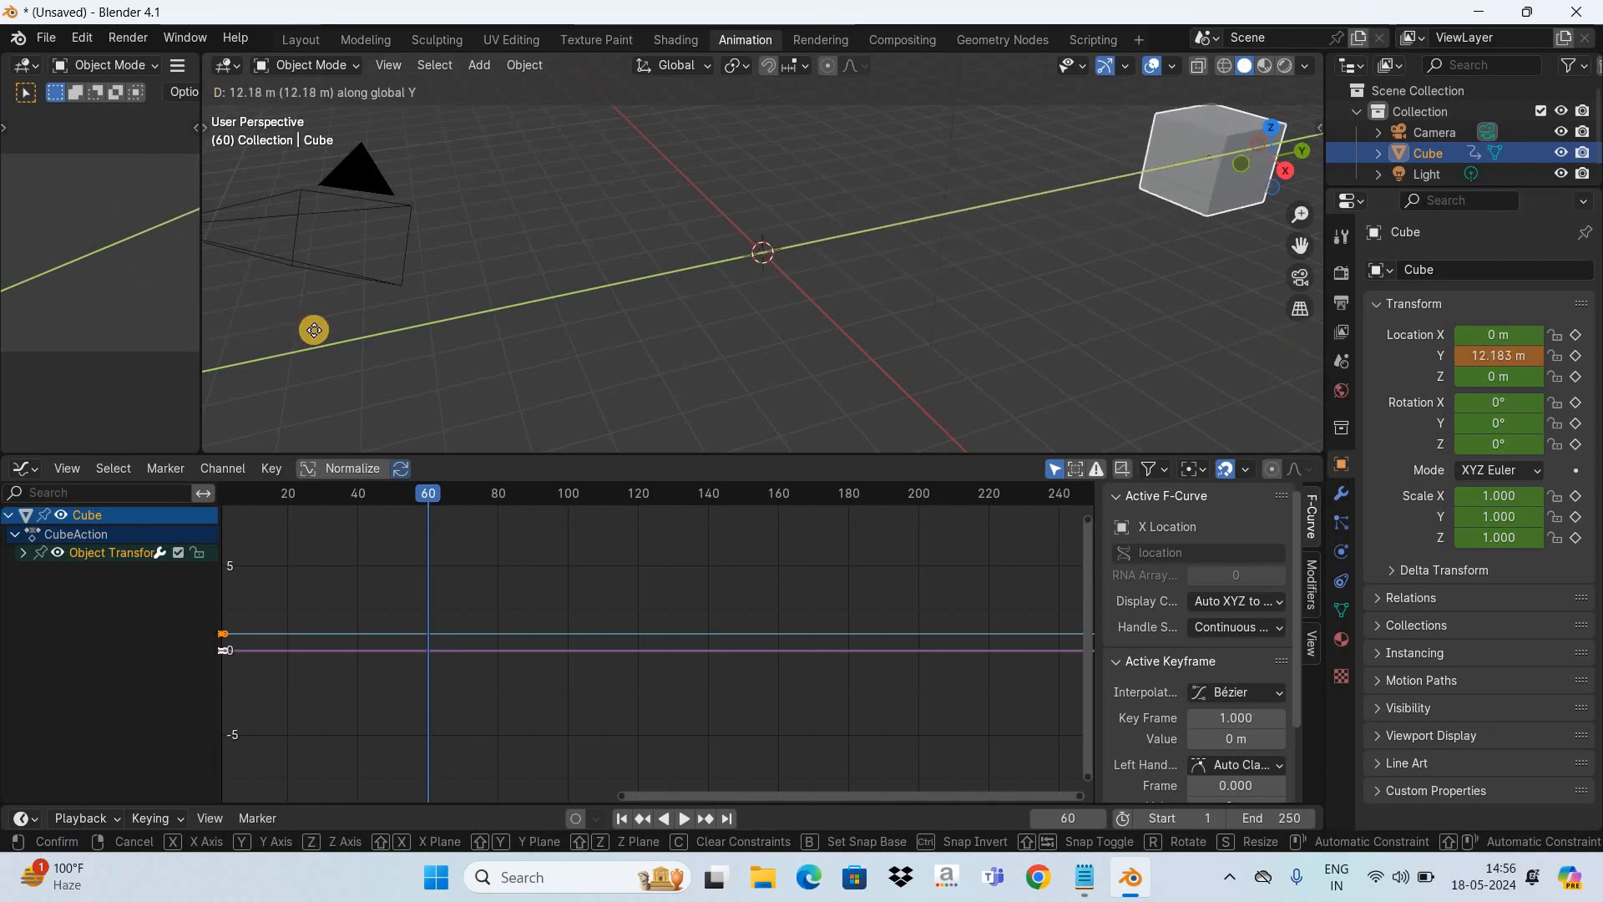
{"action": "left_click", "coordinate": [310, 330]}
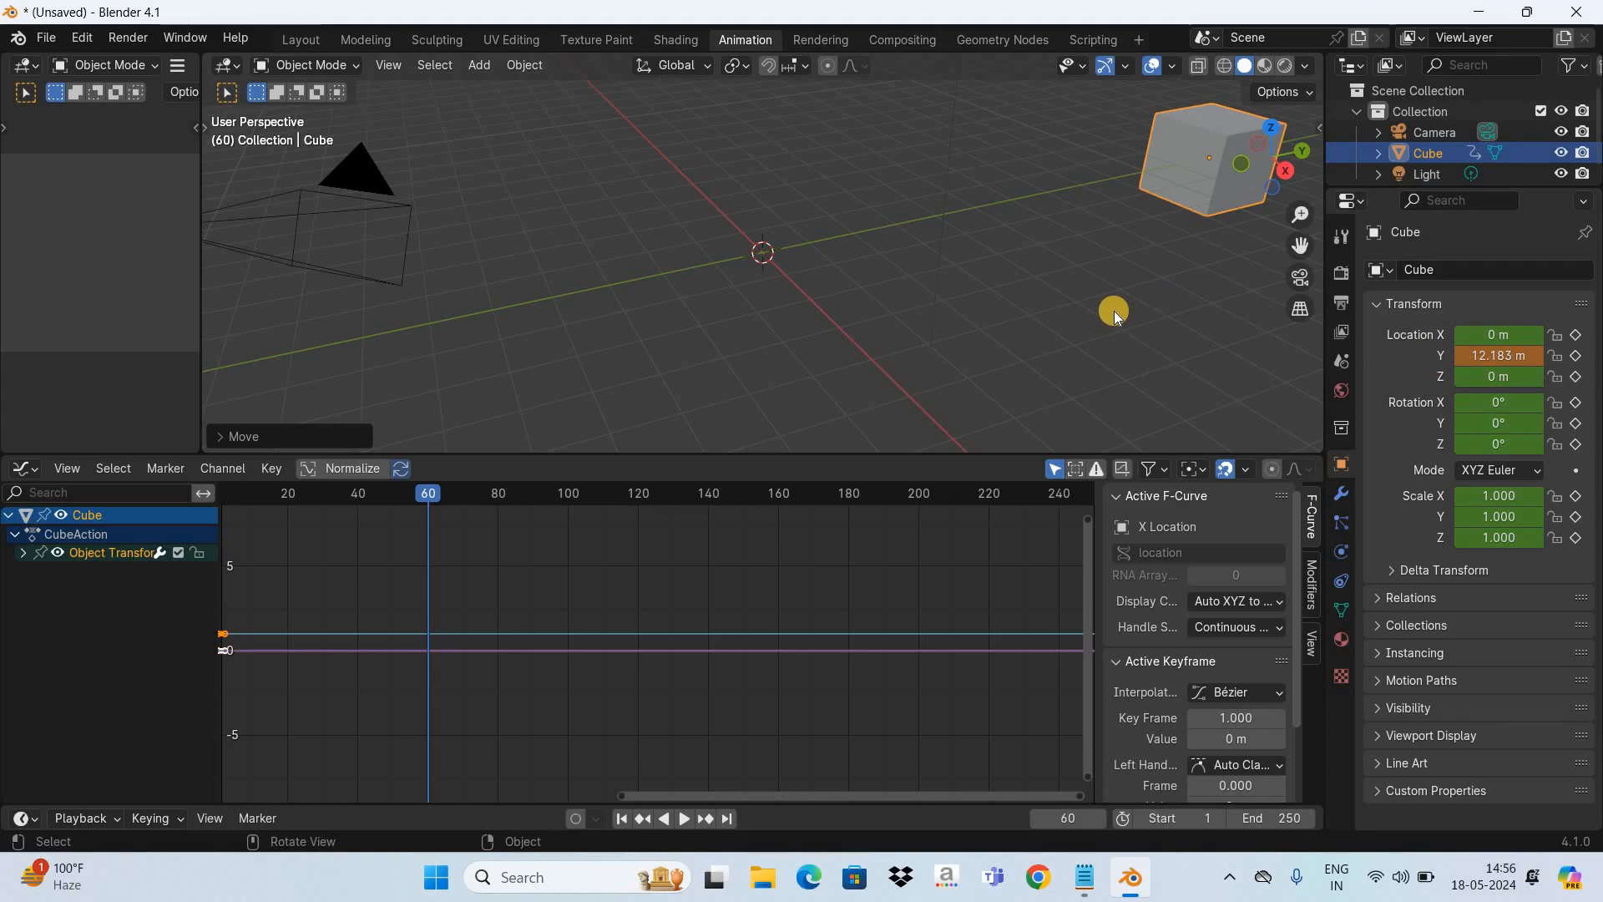
{"action": "key", "text": "i"}
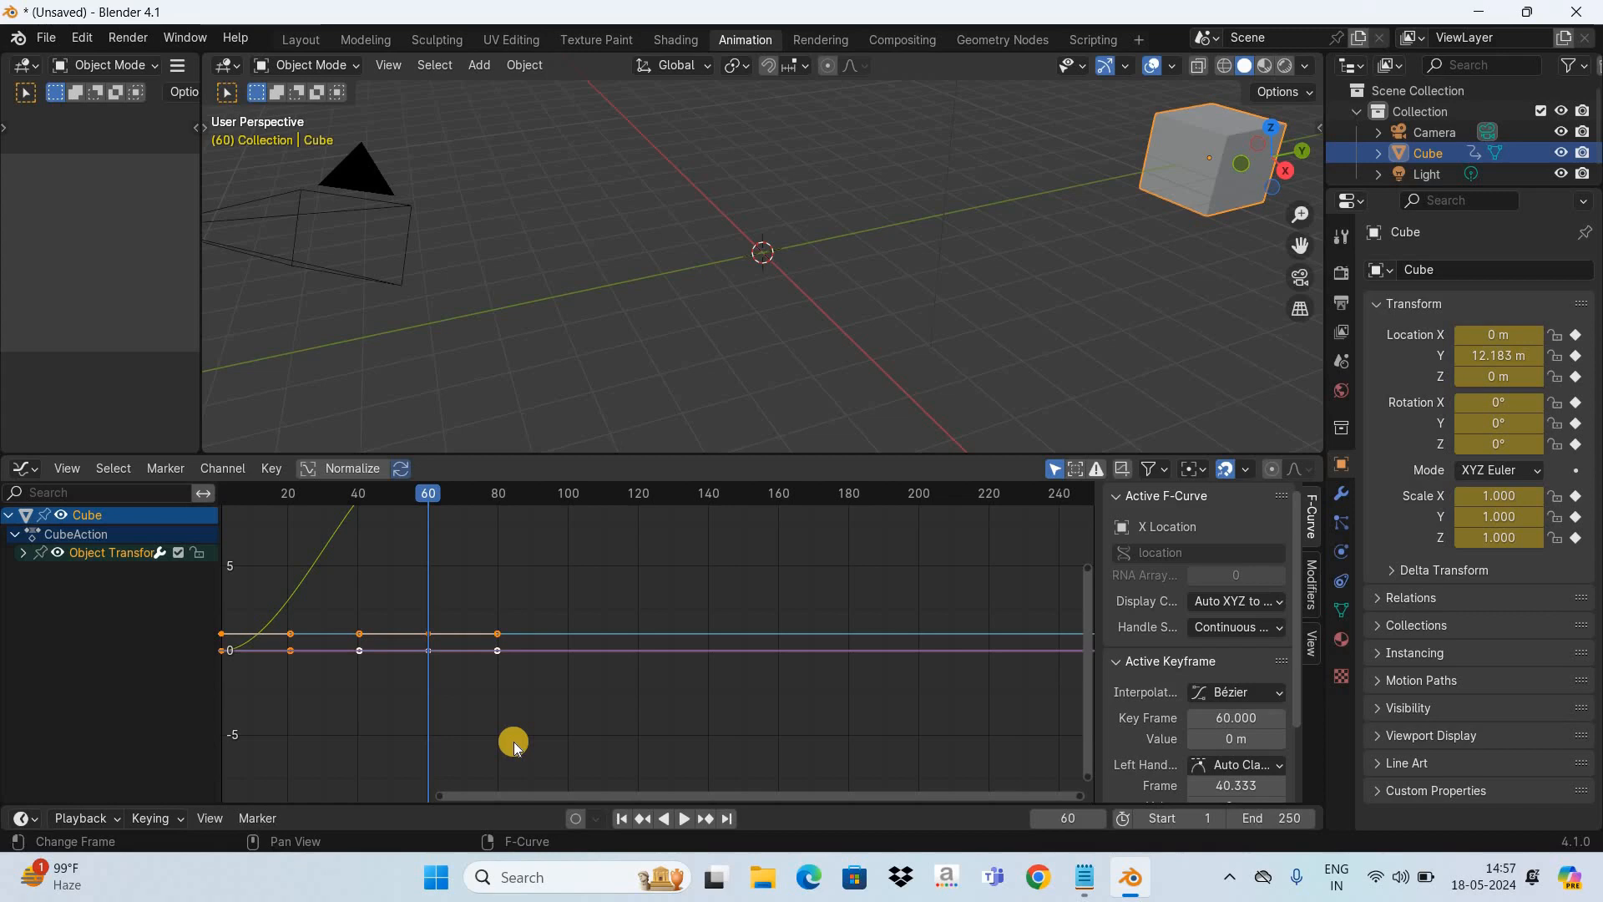
- Fit the cube's whole animation curve in the Graph Editor and expand the Object Transforms channel group
{"action": "scroll", "coordinate": [515, 746], "scroll_direction": "down", "scroll_amount": 4}
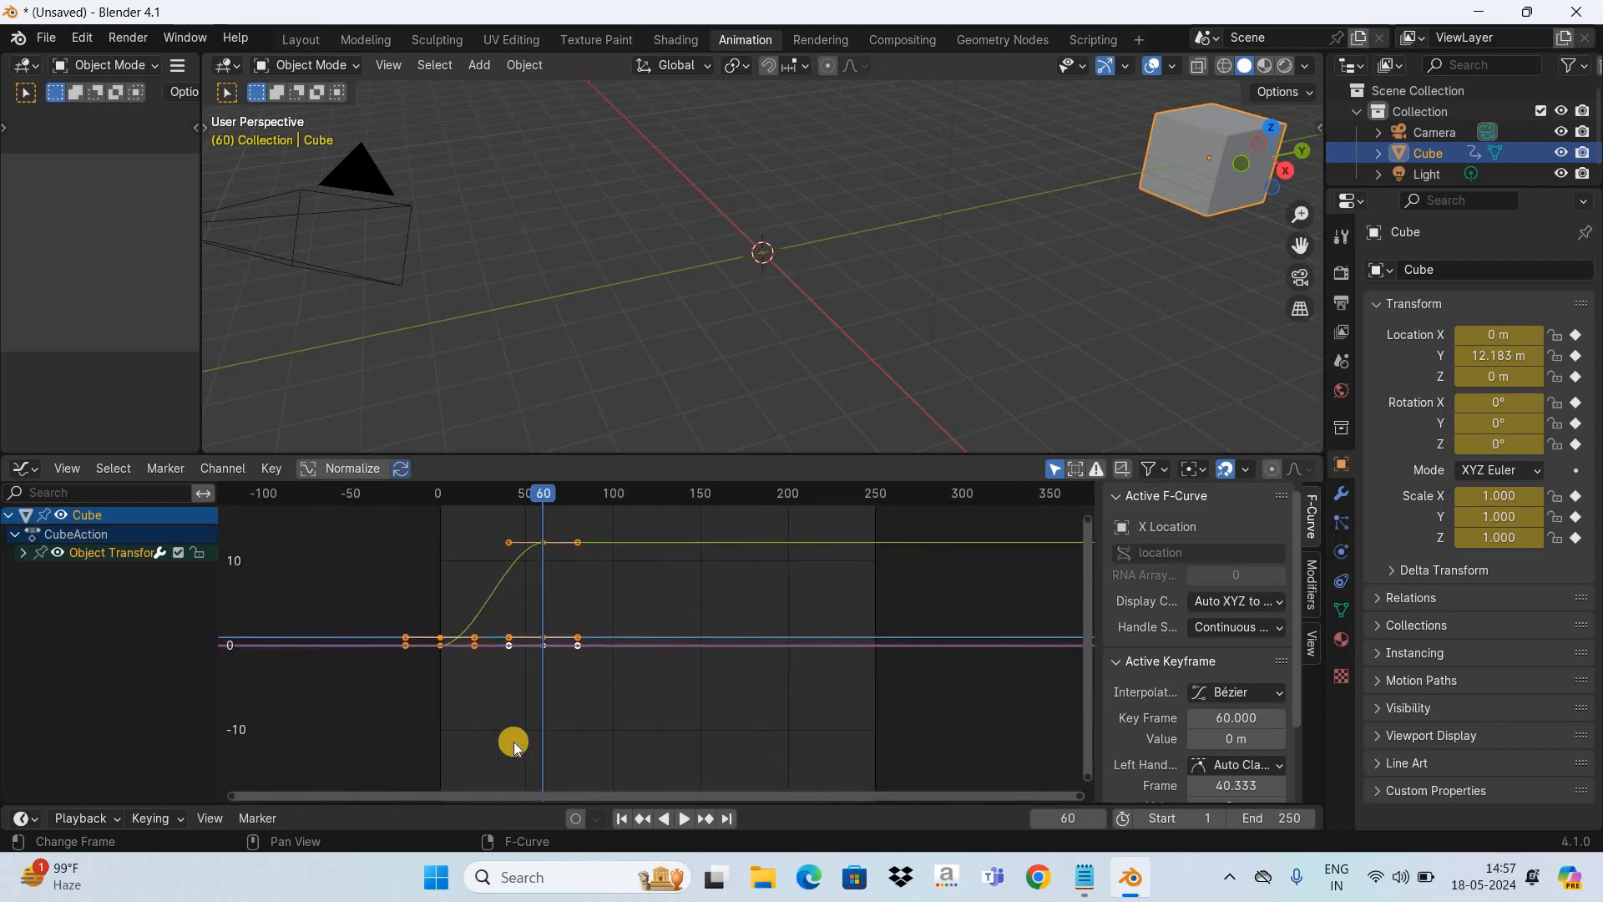
{"action": "scroll", "coordinate": [515, 746], "scroll_direction": "down", "scroll_amount": 1}
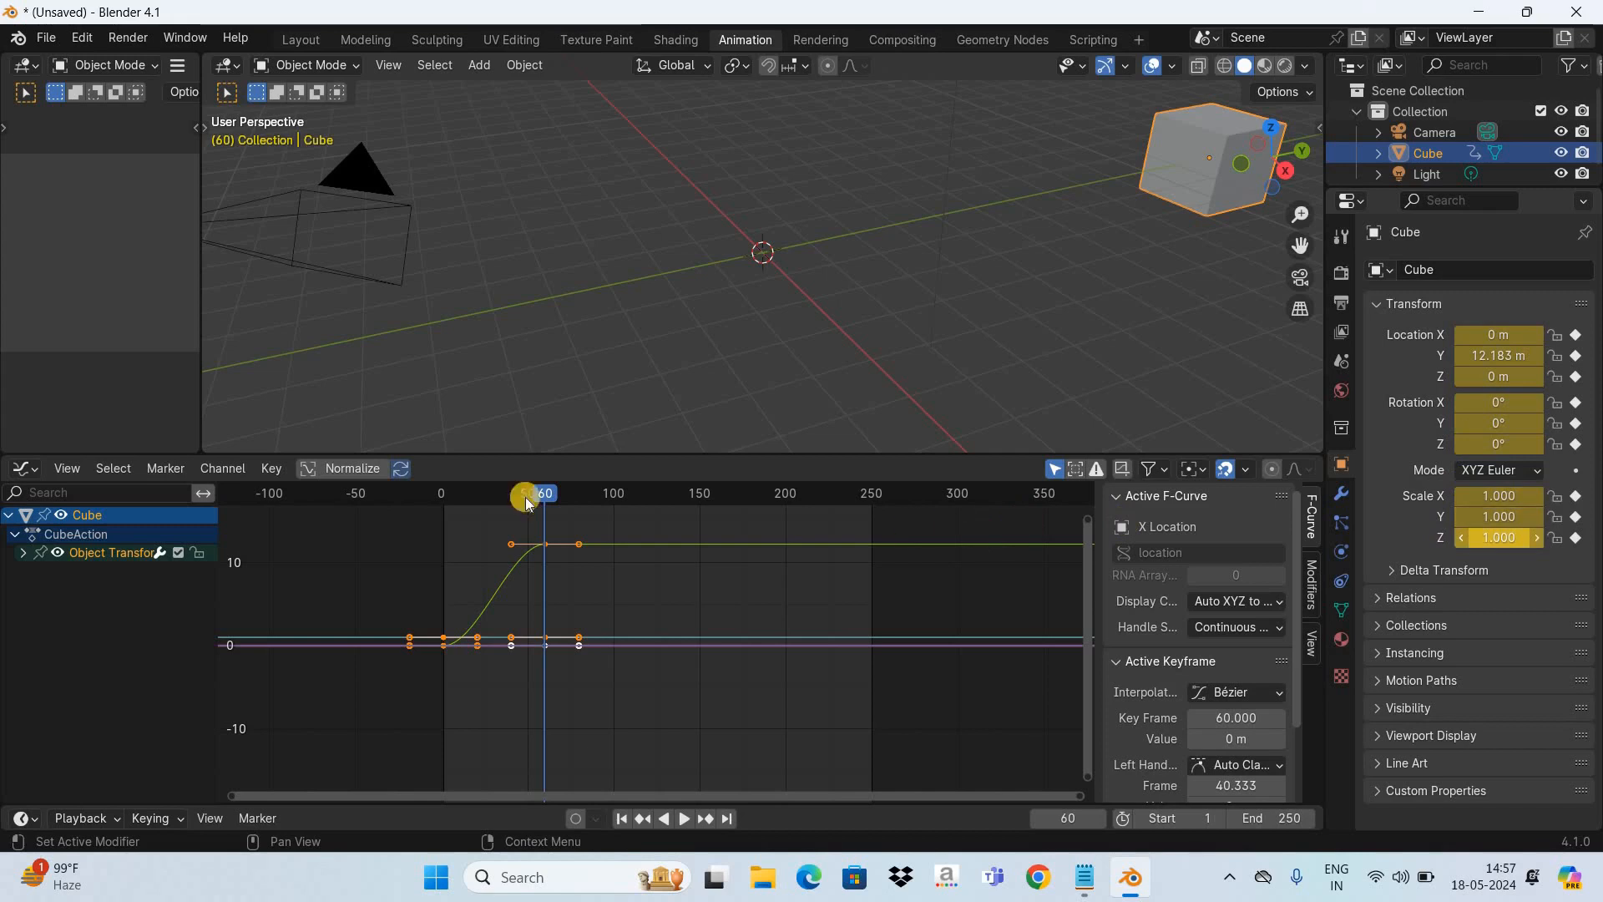
{"action": "left_click", "coordinate": [22, 555]}
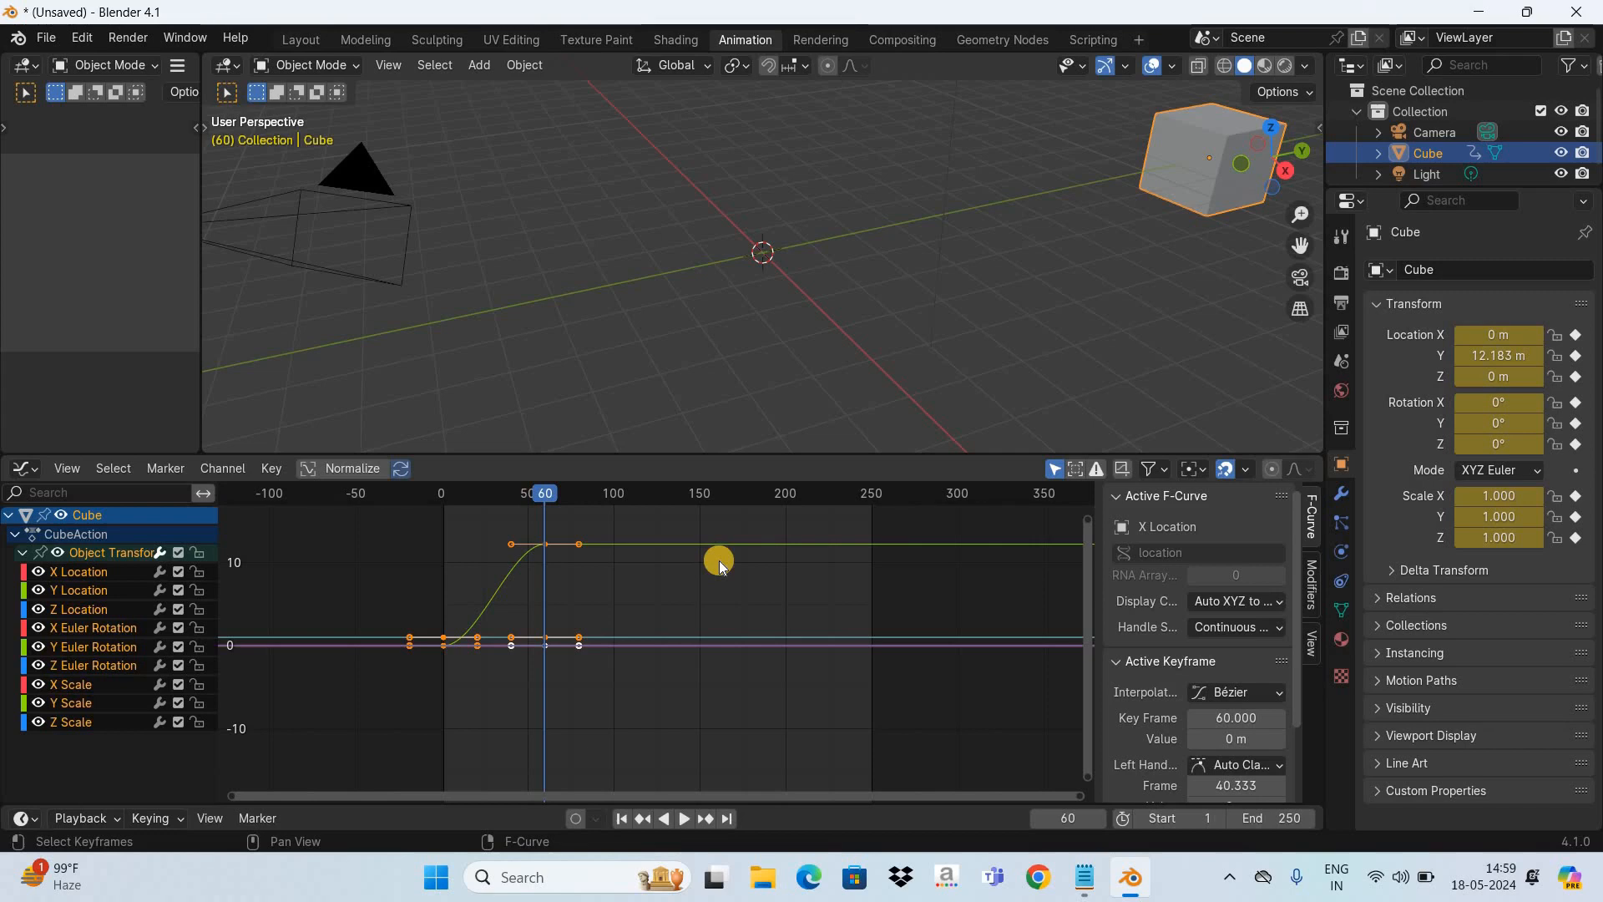
- Play the cube's movement from frame 1 with the end keyframe at frame 60, and stop it after the movement ends
{"action": "left_click", "coordinate": [623, 817]}
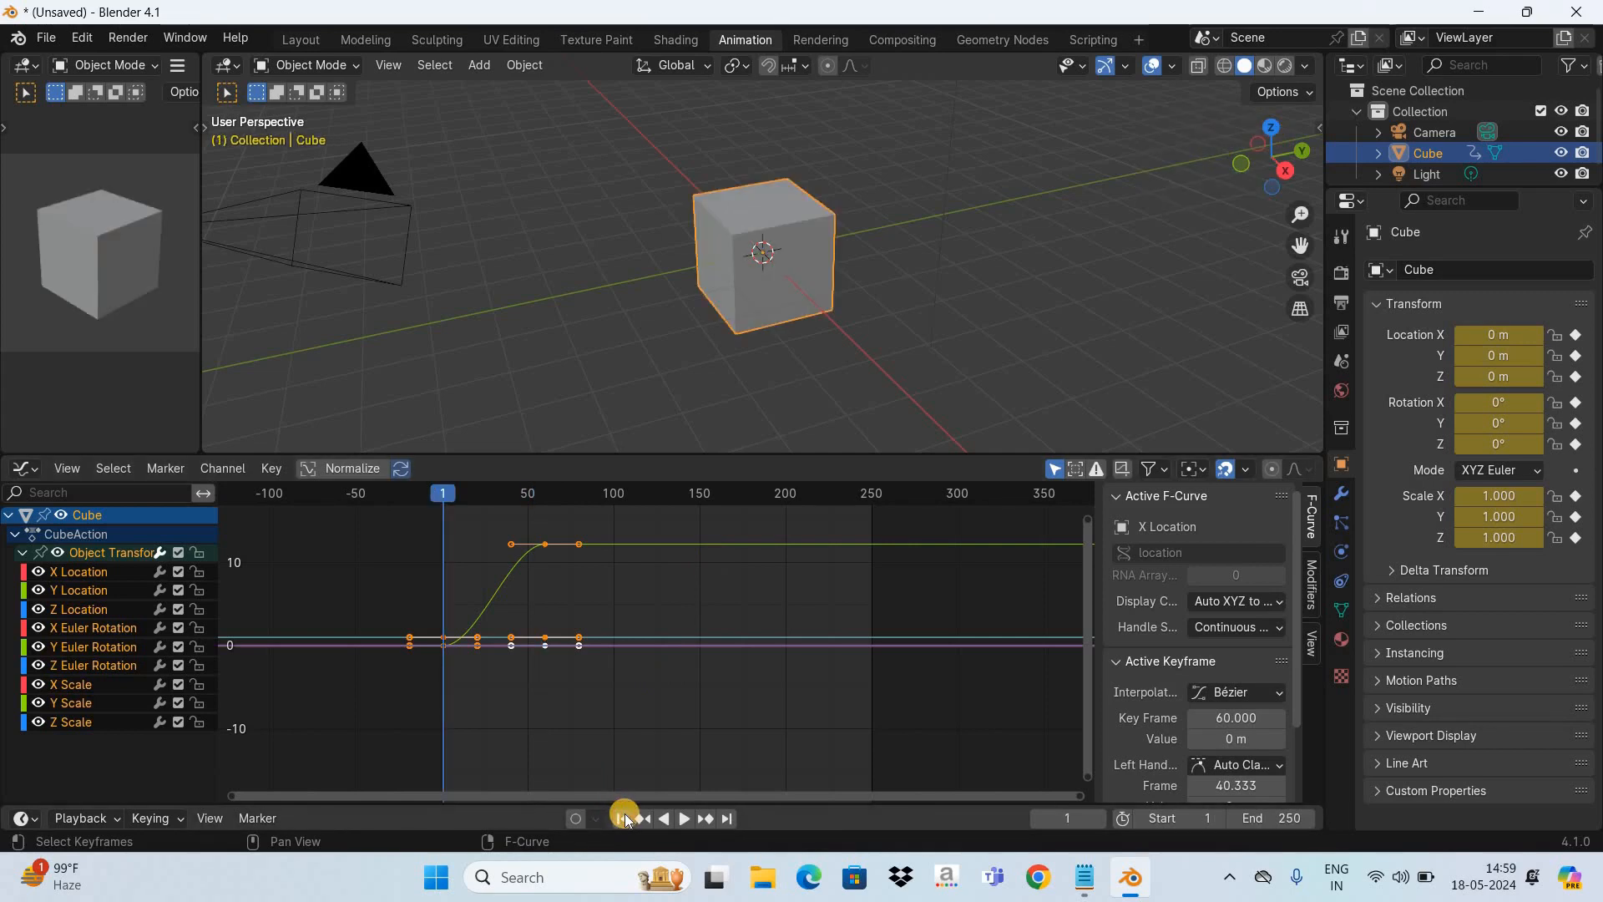
{"action": "key", "text": "space"}
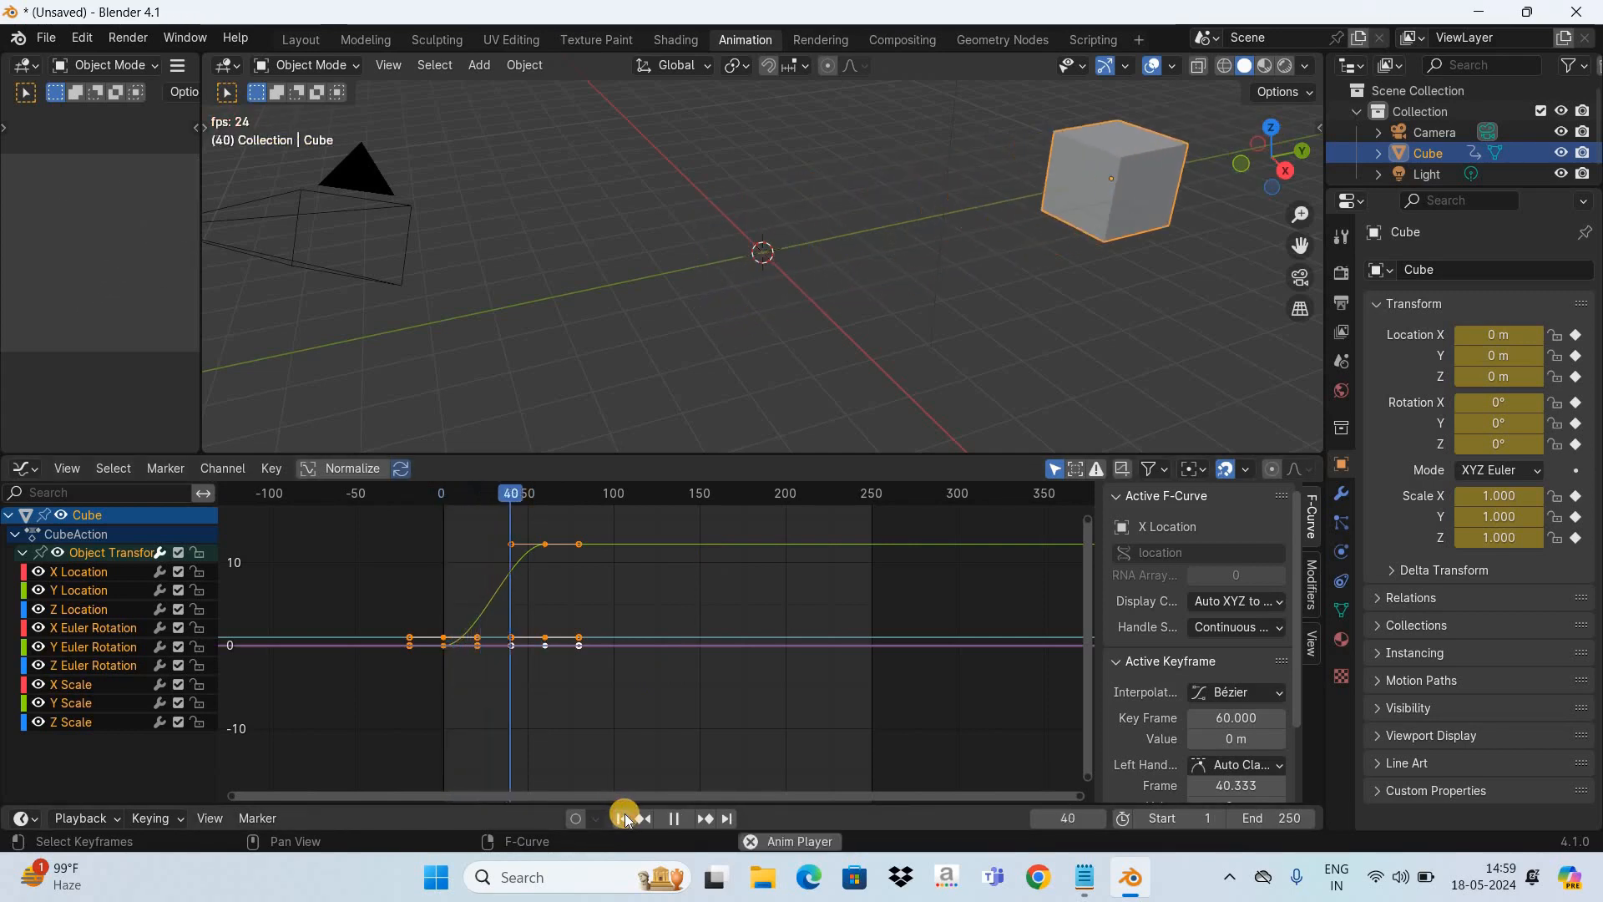
{"action": "key", "text": "space"}
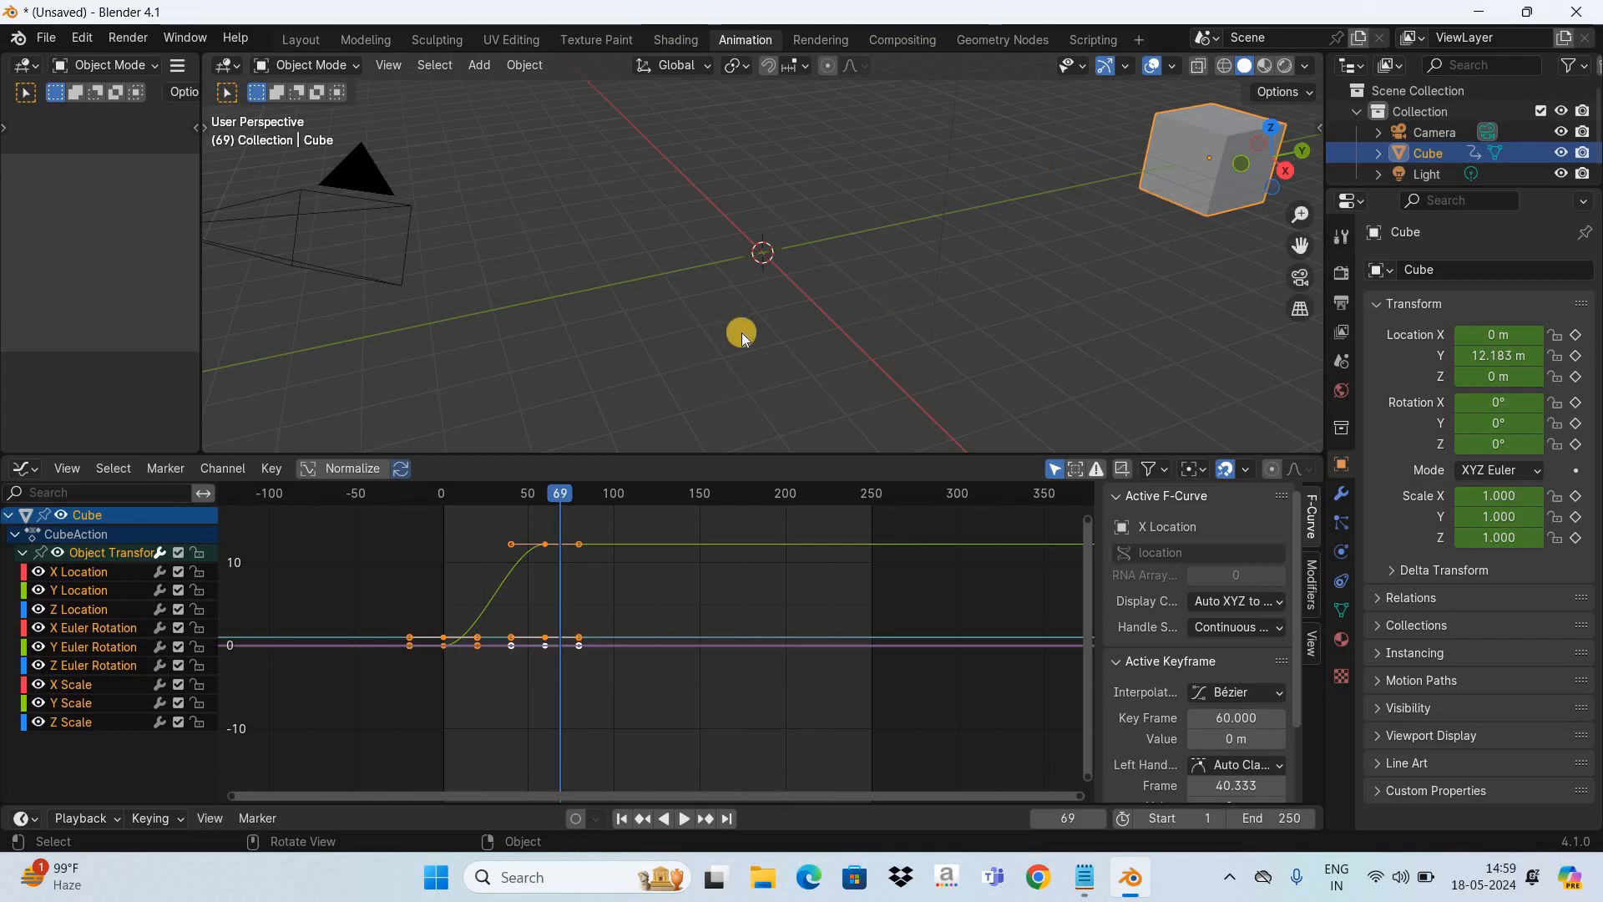
- Select the Y Location curve's end keyframe, set the playhead to frame 60, and shift the keyframe 30 frames earlier to frame 30
{"action": "left_click", "coordinate": [549, 526]}
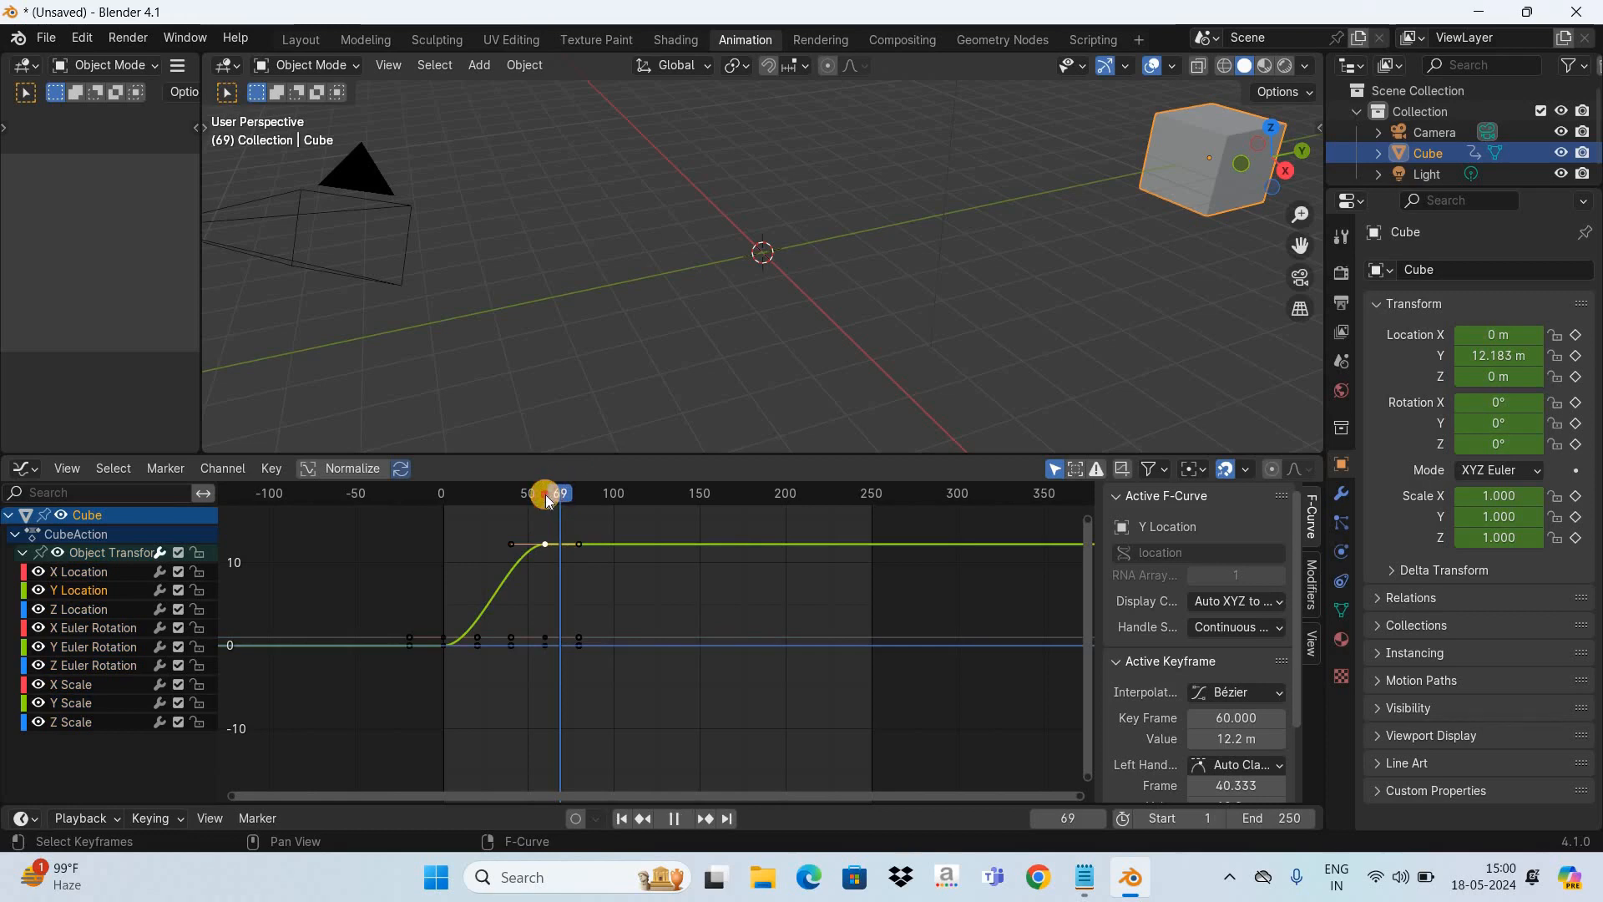
{"action": "left_click", "coordinate": [546, 496]}
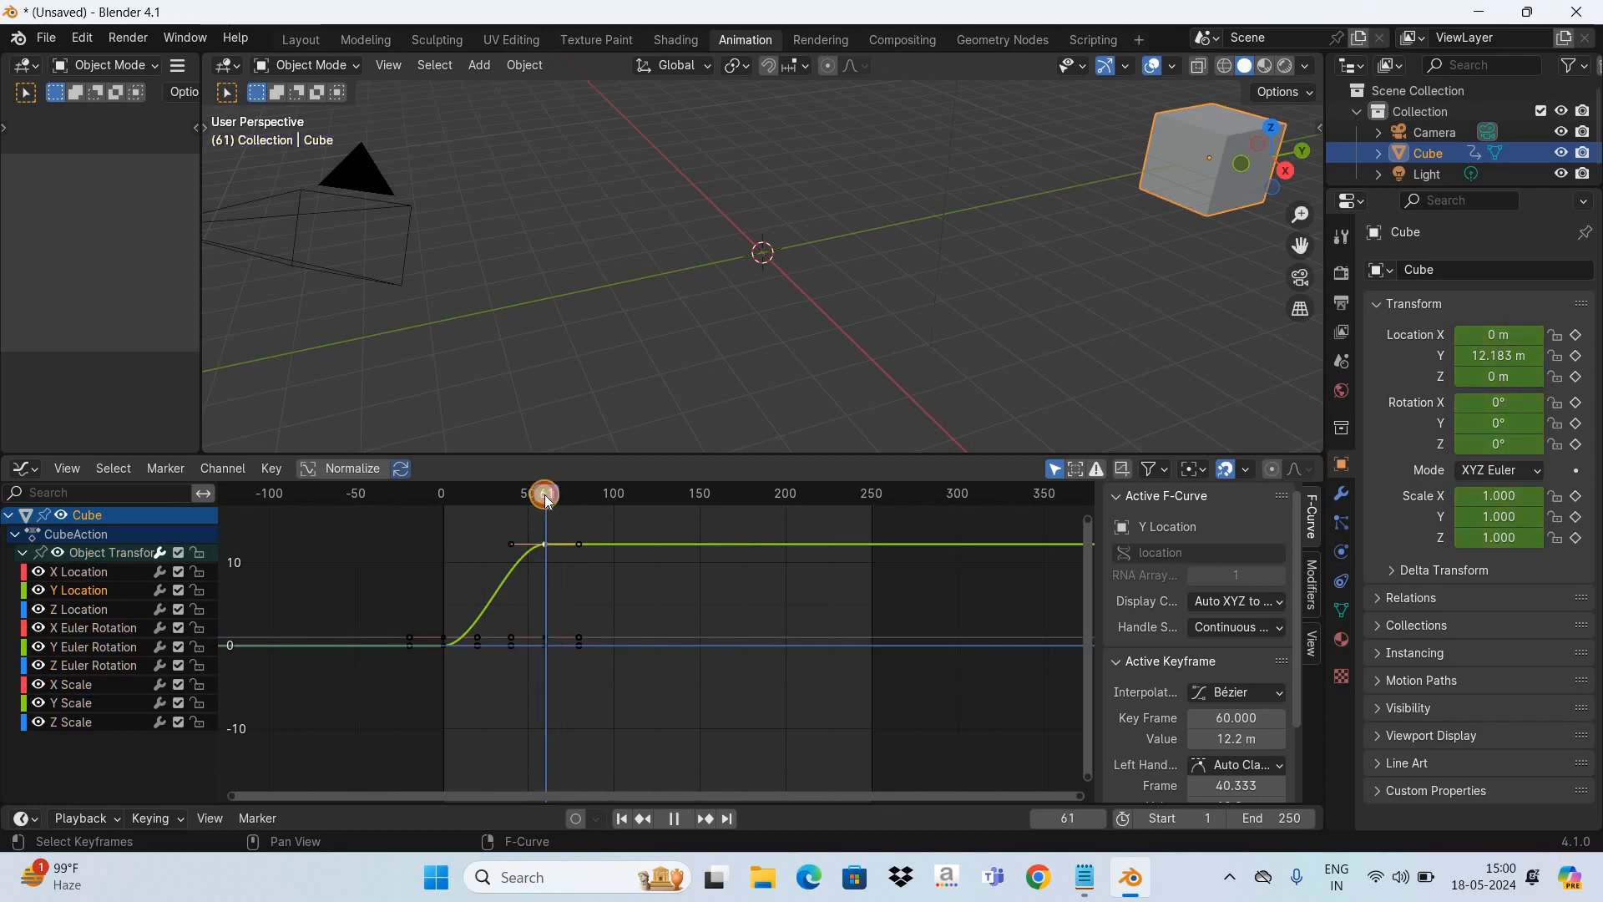
{"action": "left_click_drag", "start_coordinate": [545, 497], "coordinate": [544, 545]}
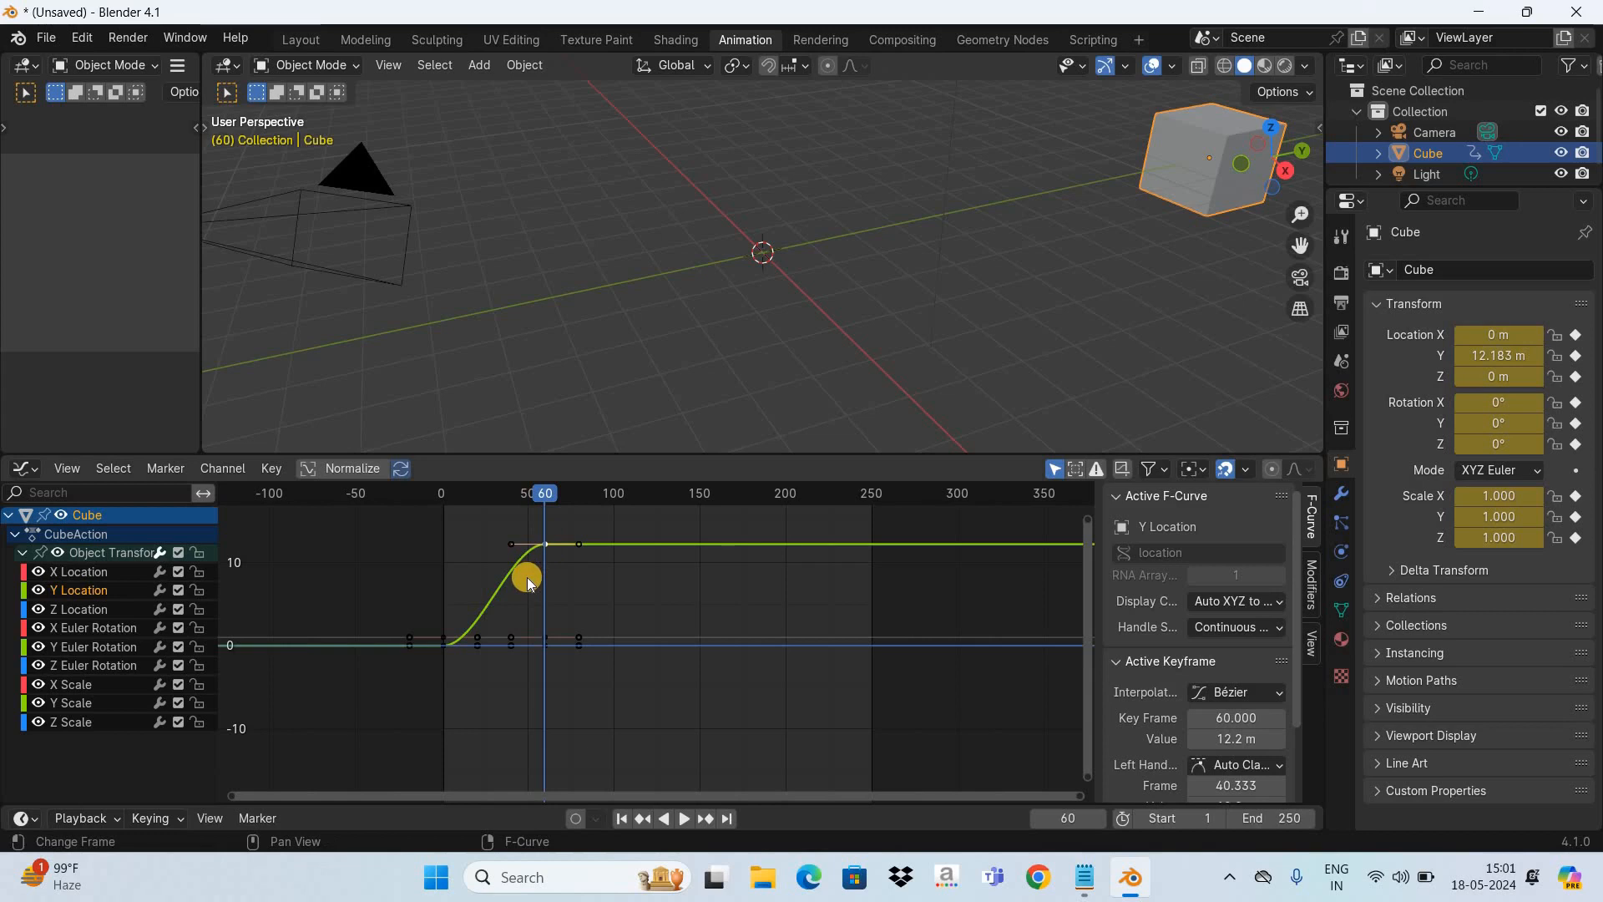
{"action": "key", "text": "g"}
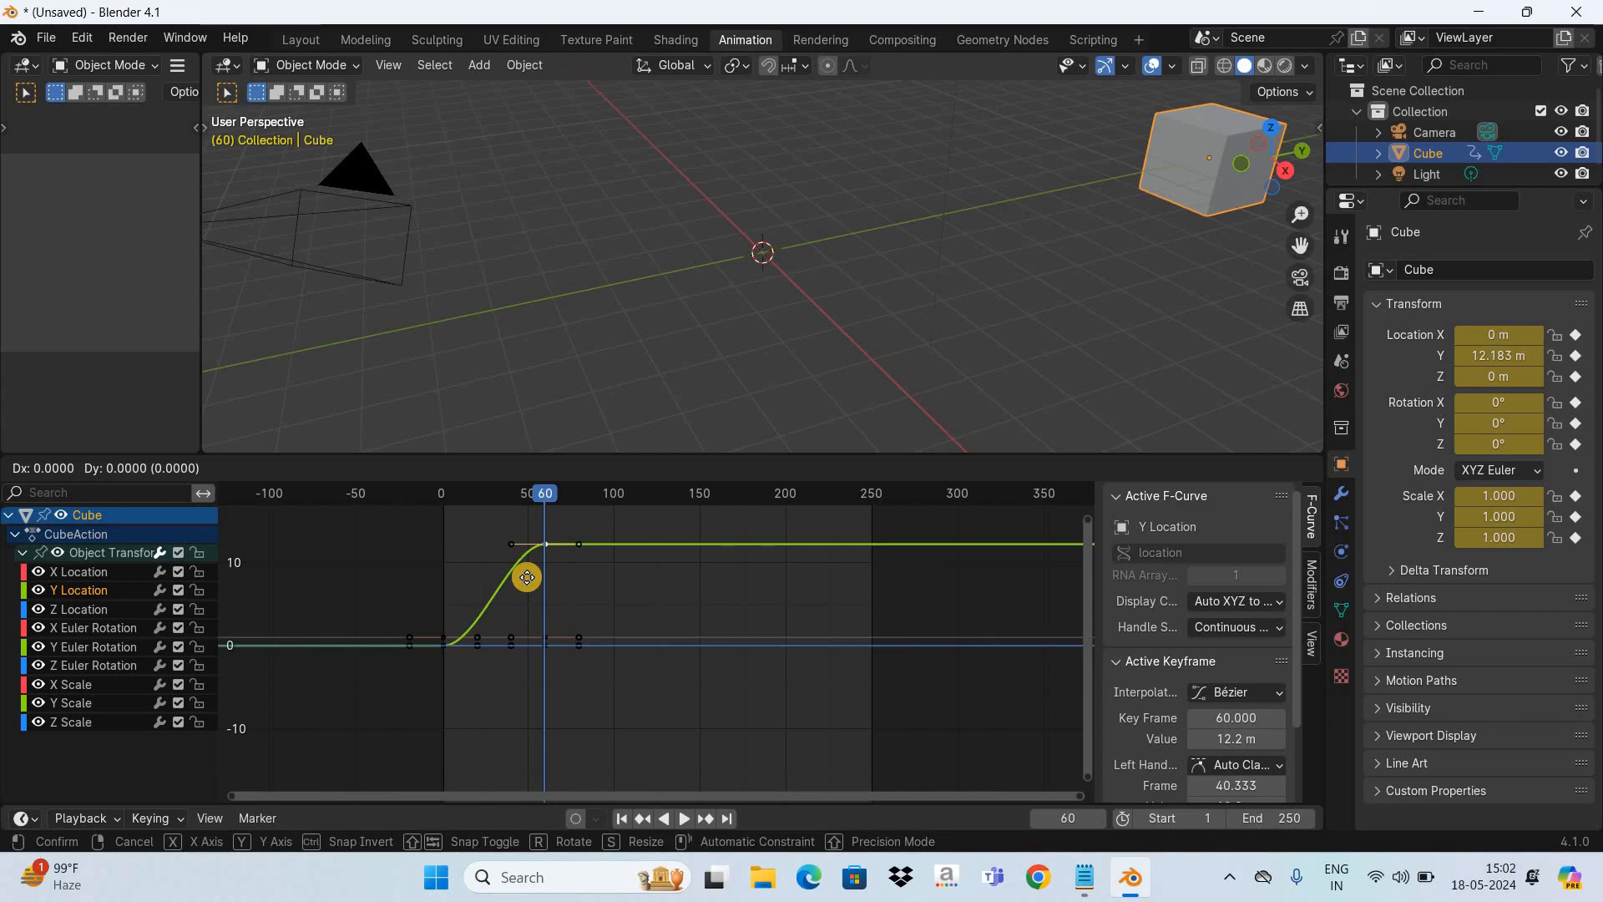
{"action": "key", "text": "x"}
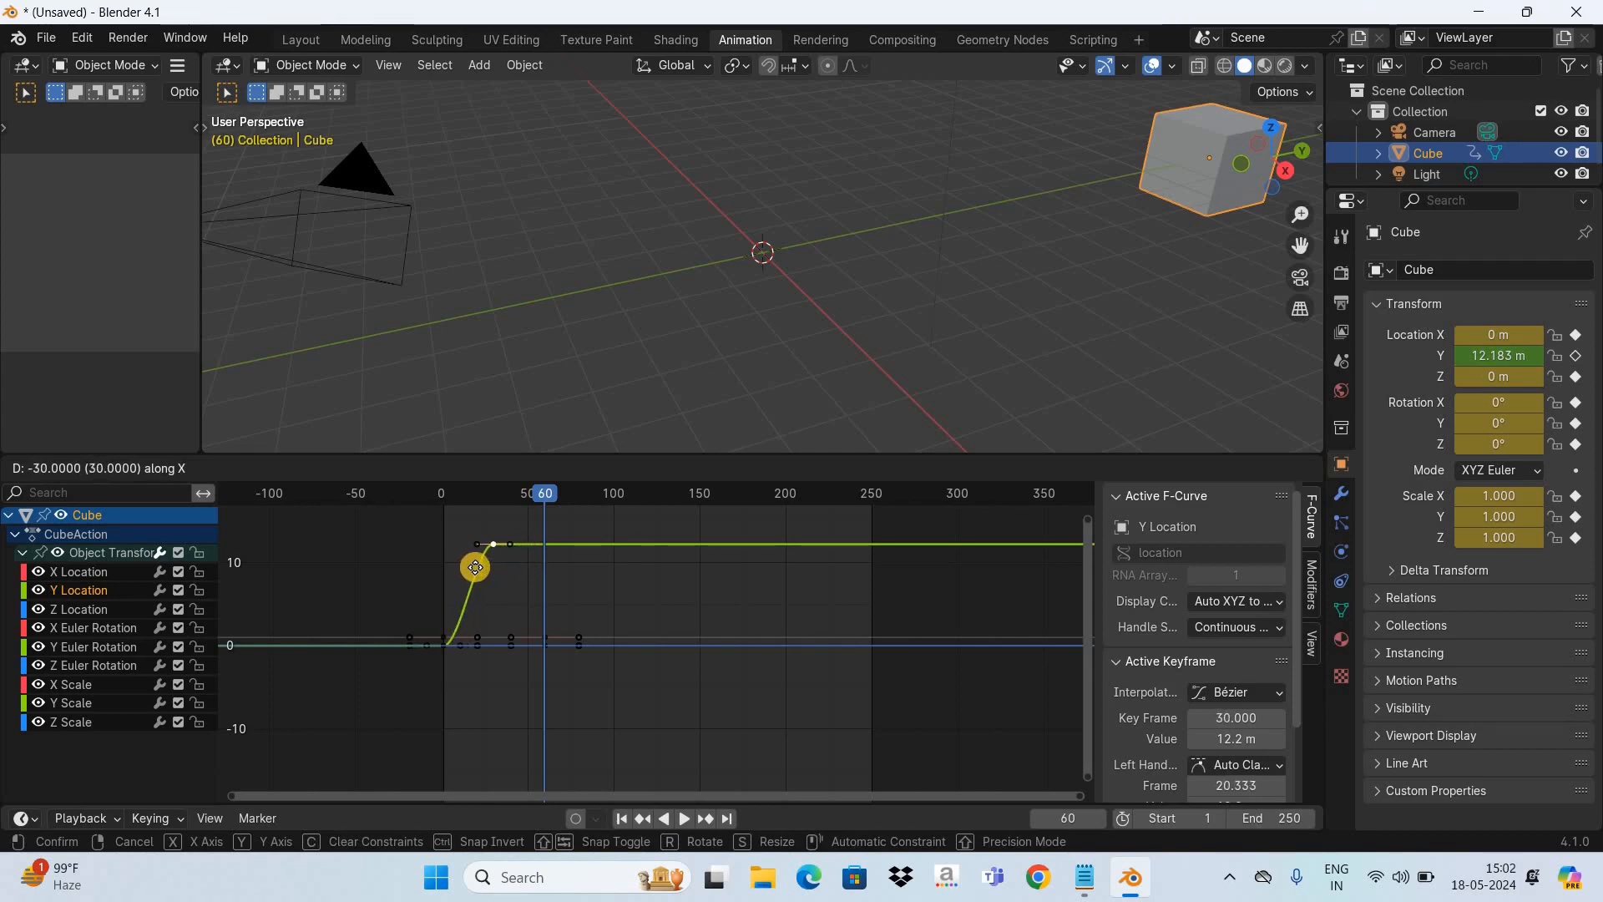
{"action": "left_click", "coordinate": [475, 568]}
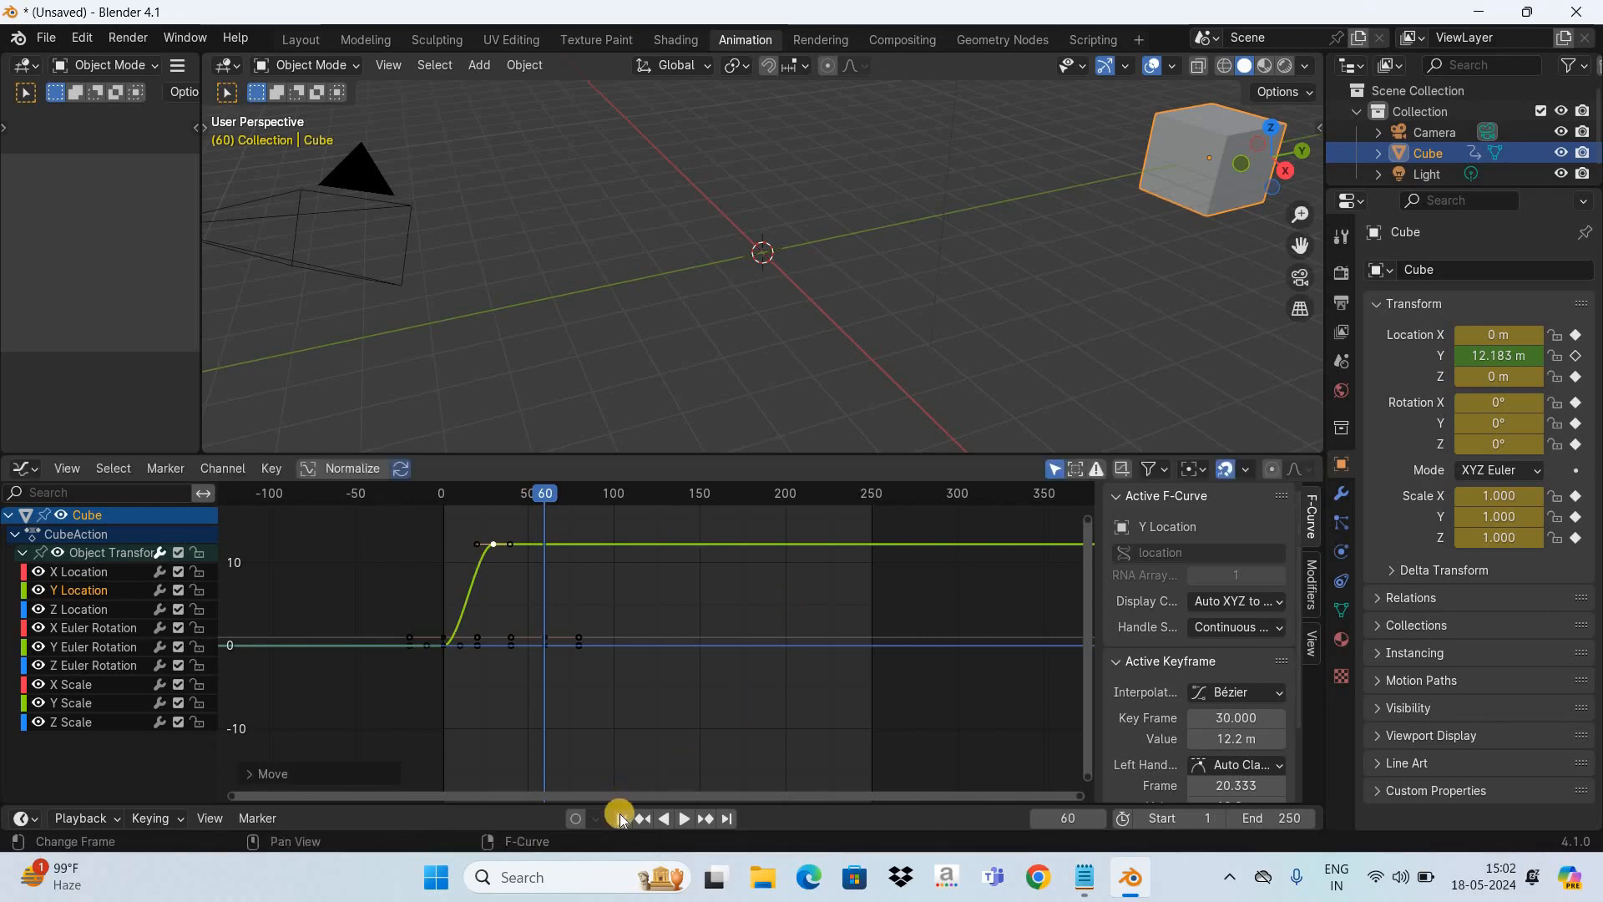
- Play the animation twice from frame 1 with the Y Location end keyframe at frame 30
{"action": "left_click", "coordinate": [619, 818]}
{"action": "left_click", "coordinate": [620, 819]}
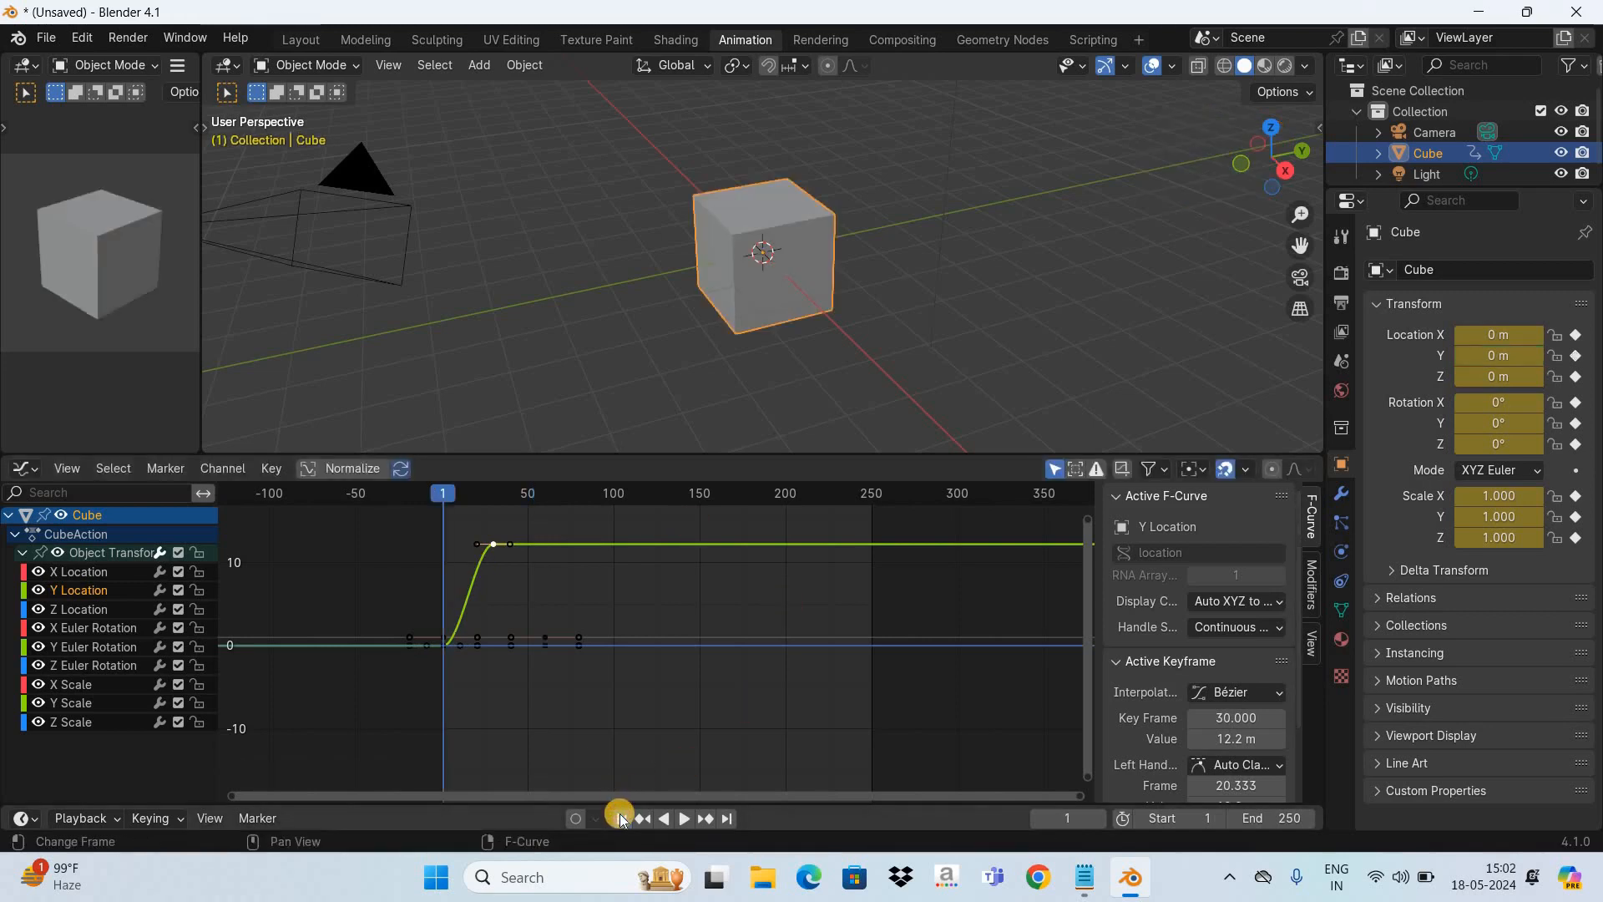
{"action": "key", "text": "space"}
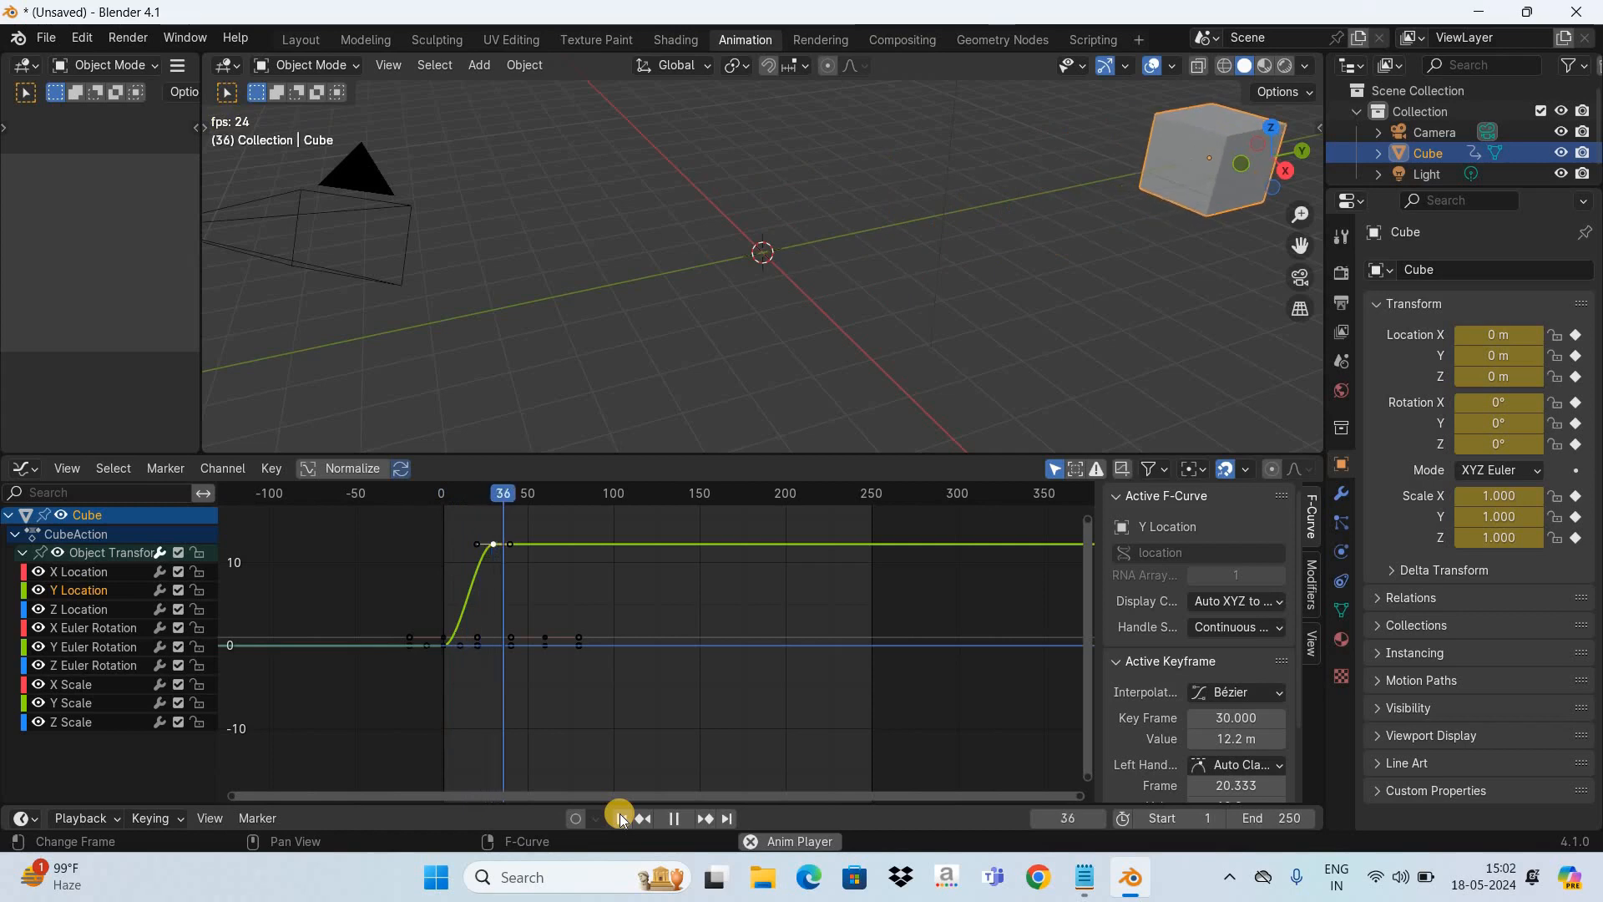
{"action": "key", "text": "space"}
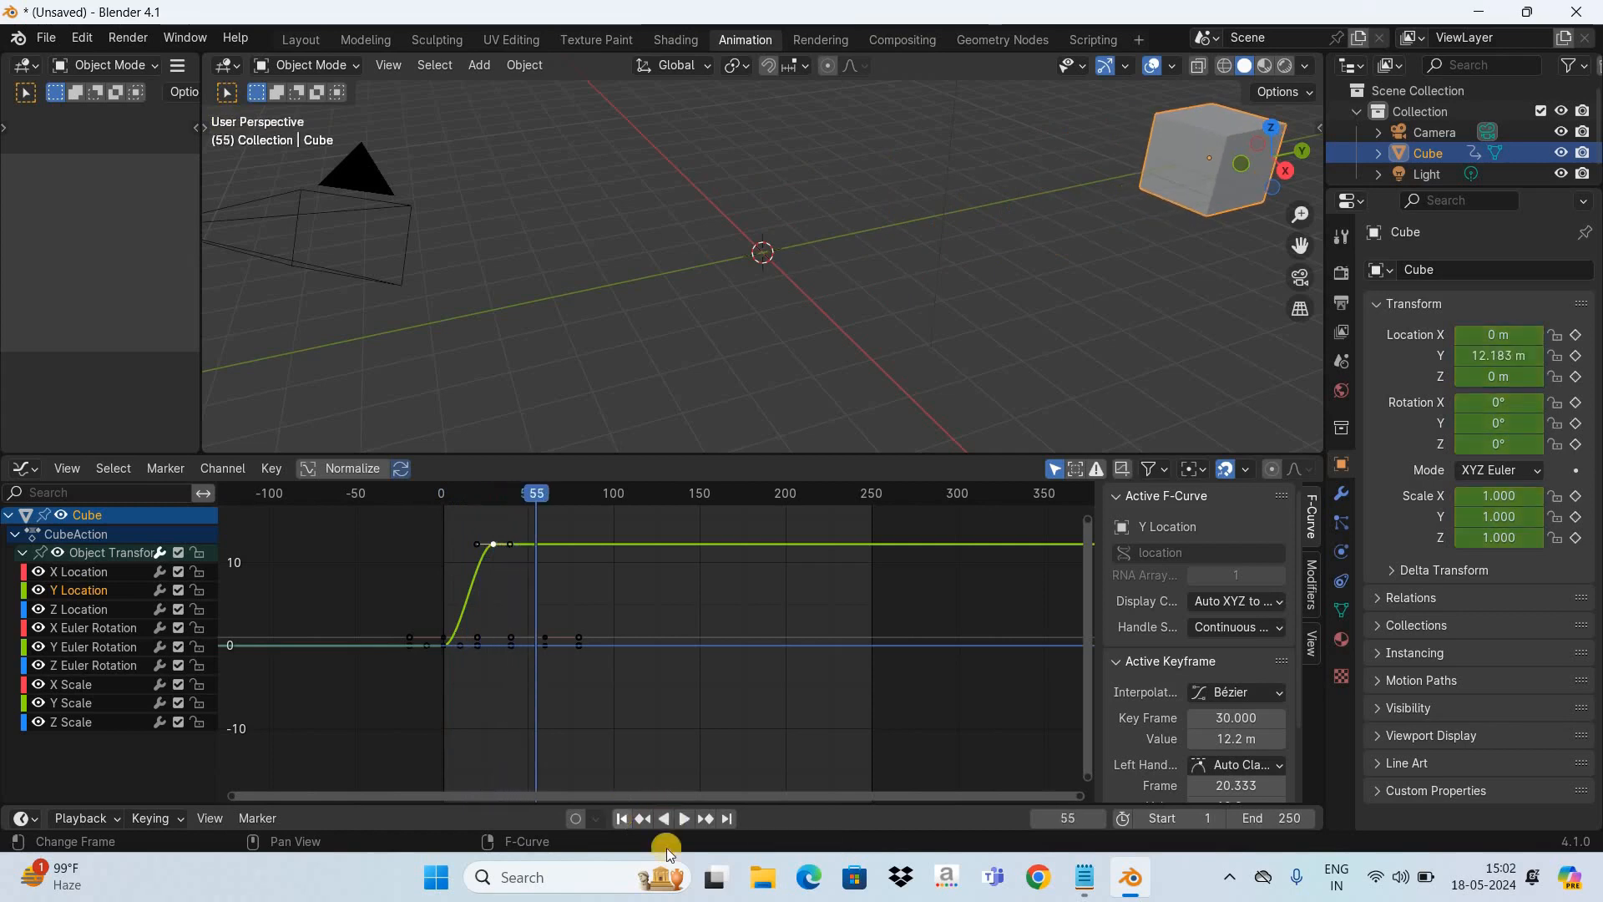
{"action": "left_click", "coordinate": [621, 818]}
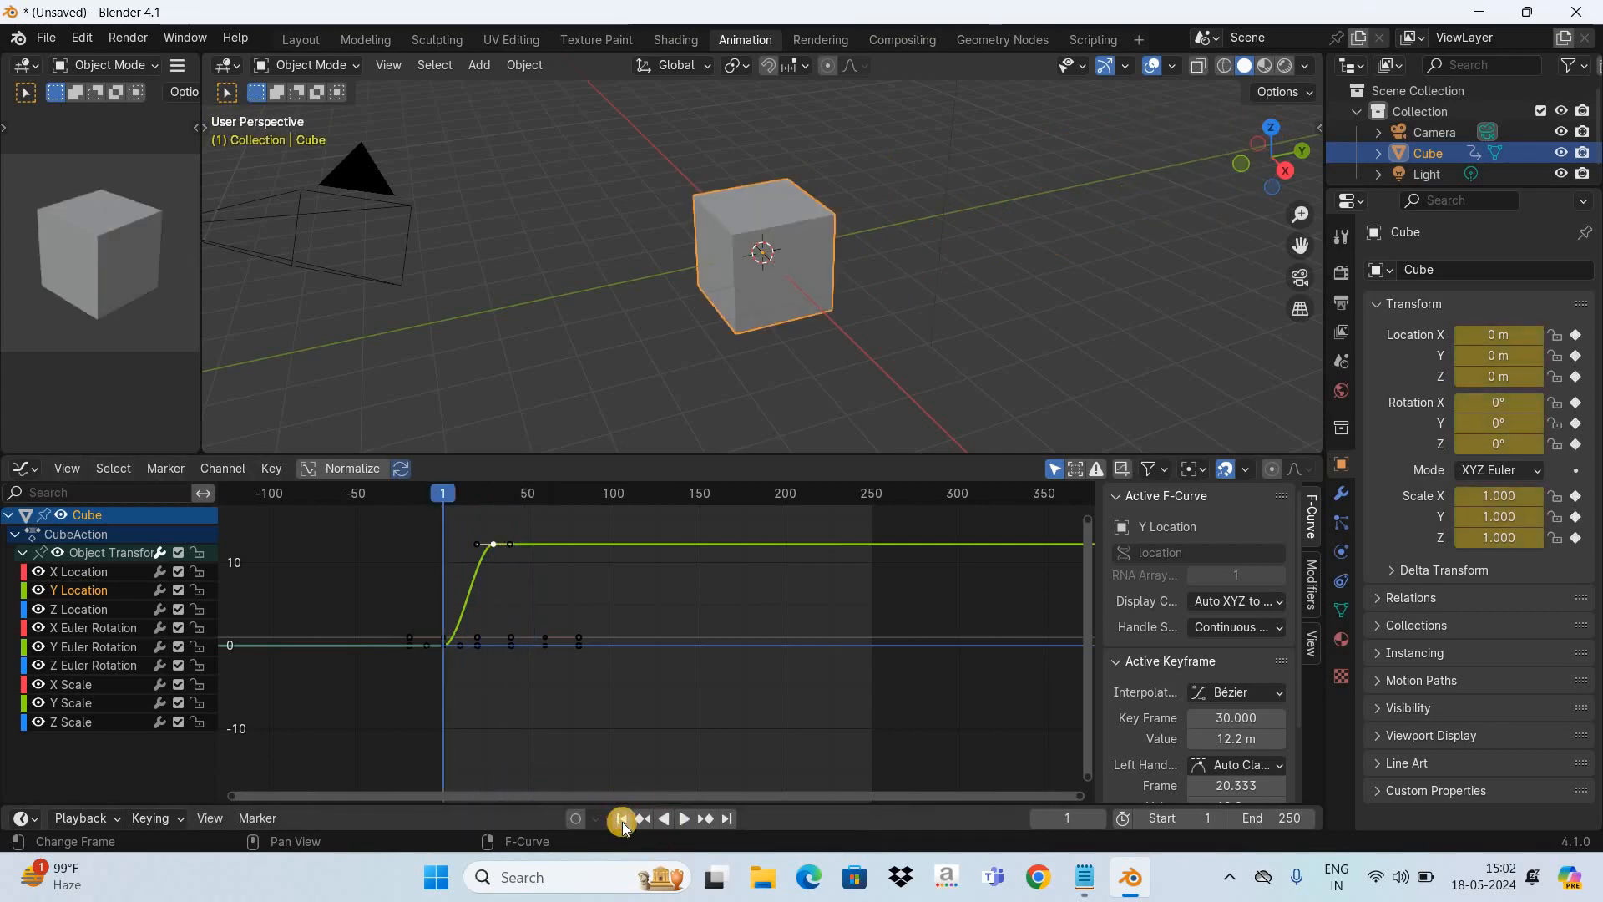
{"action": "key", "text": "space"}
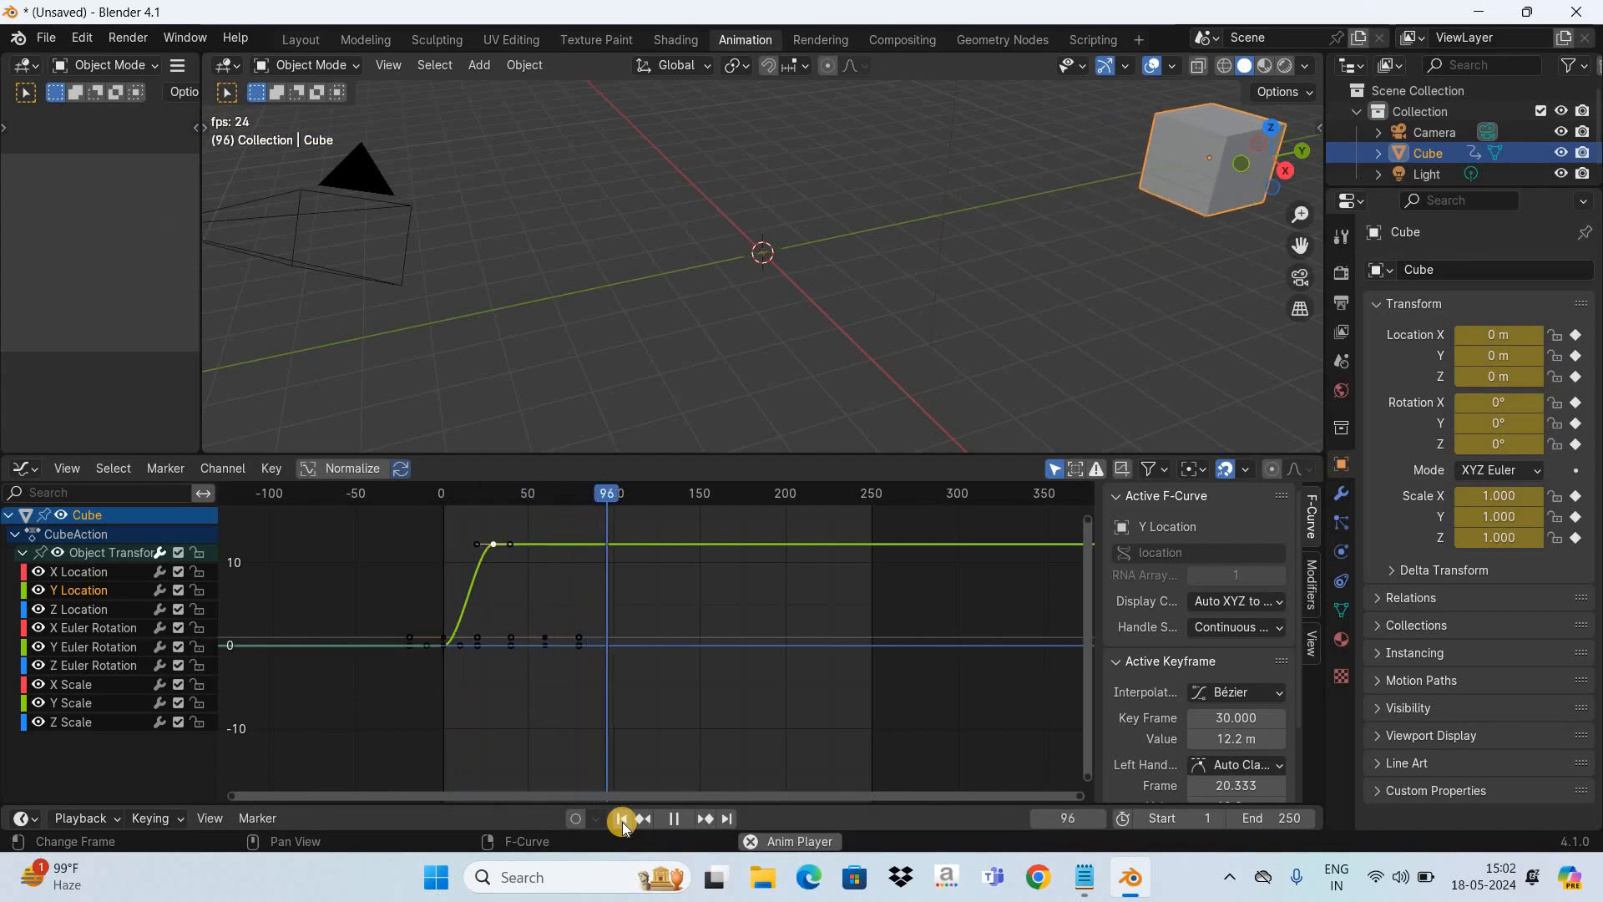
{"action": "key", "text": "space"}
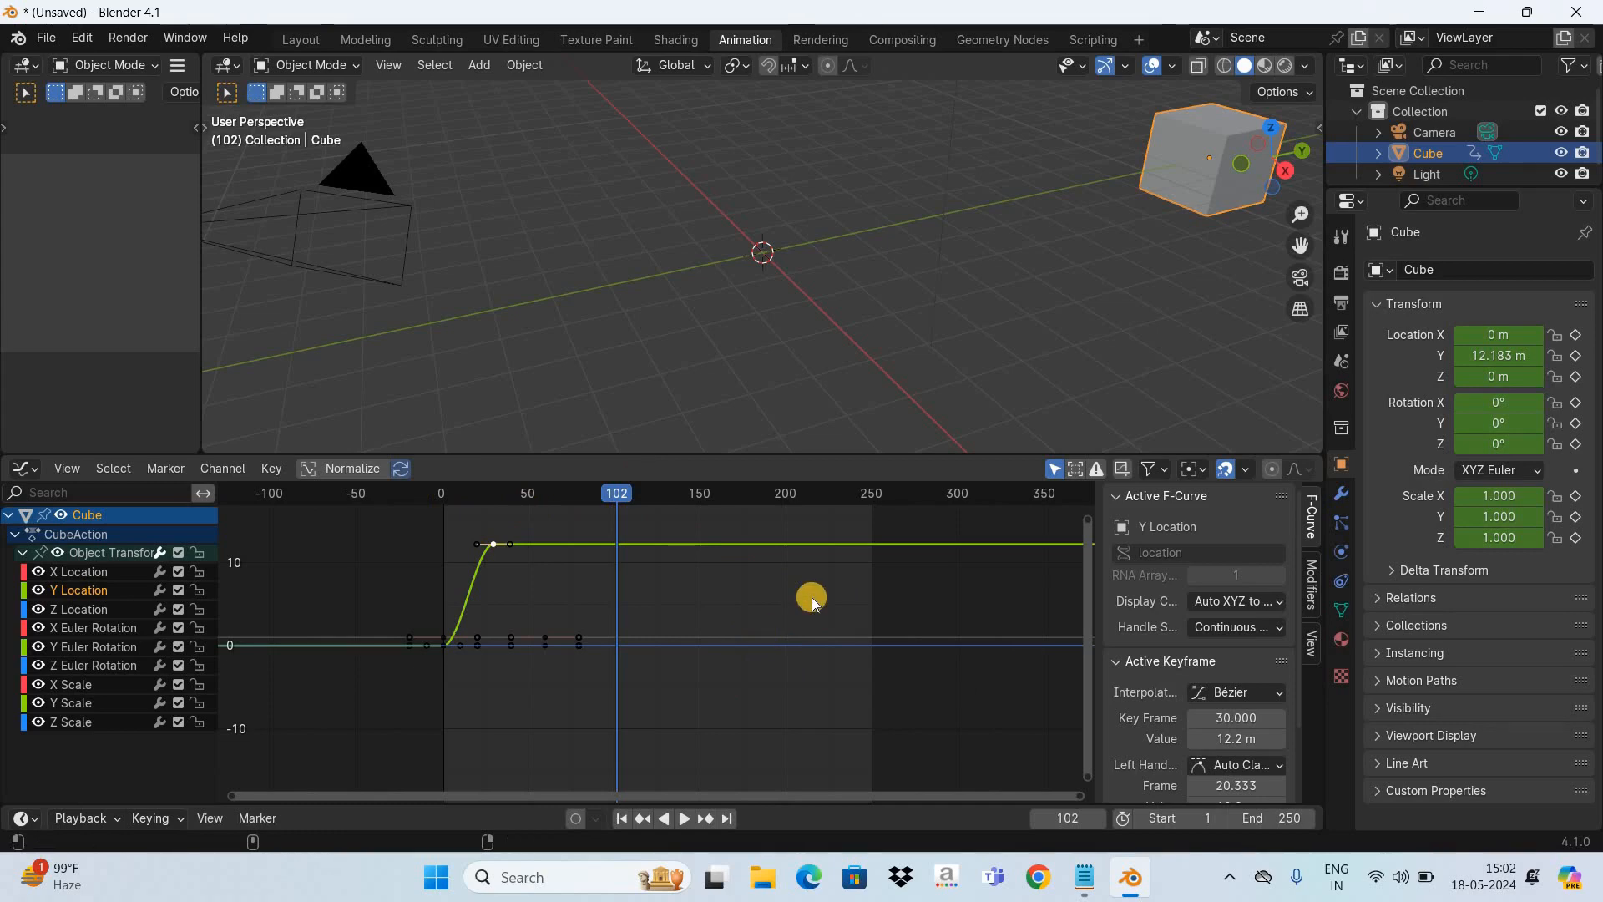
- Open Paint over the Blender window and choose the Pencil tool
{"action": "key", "text": "super"}
{"action": "type", "text": "paint"}
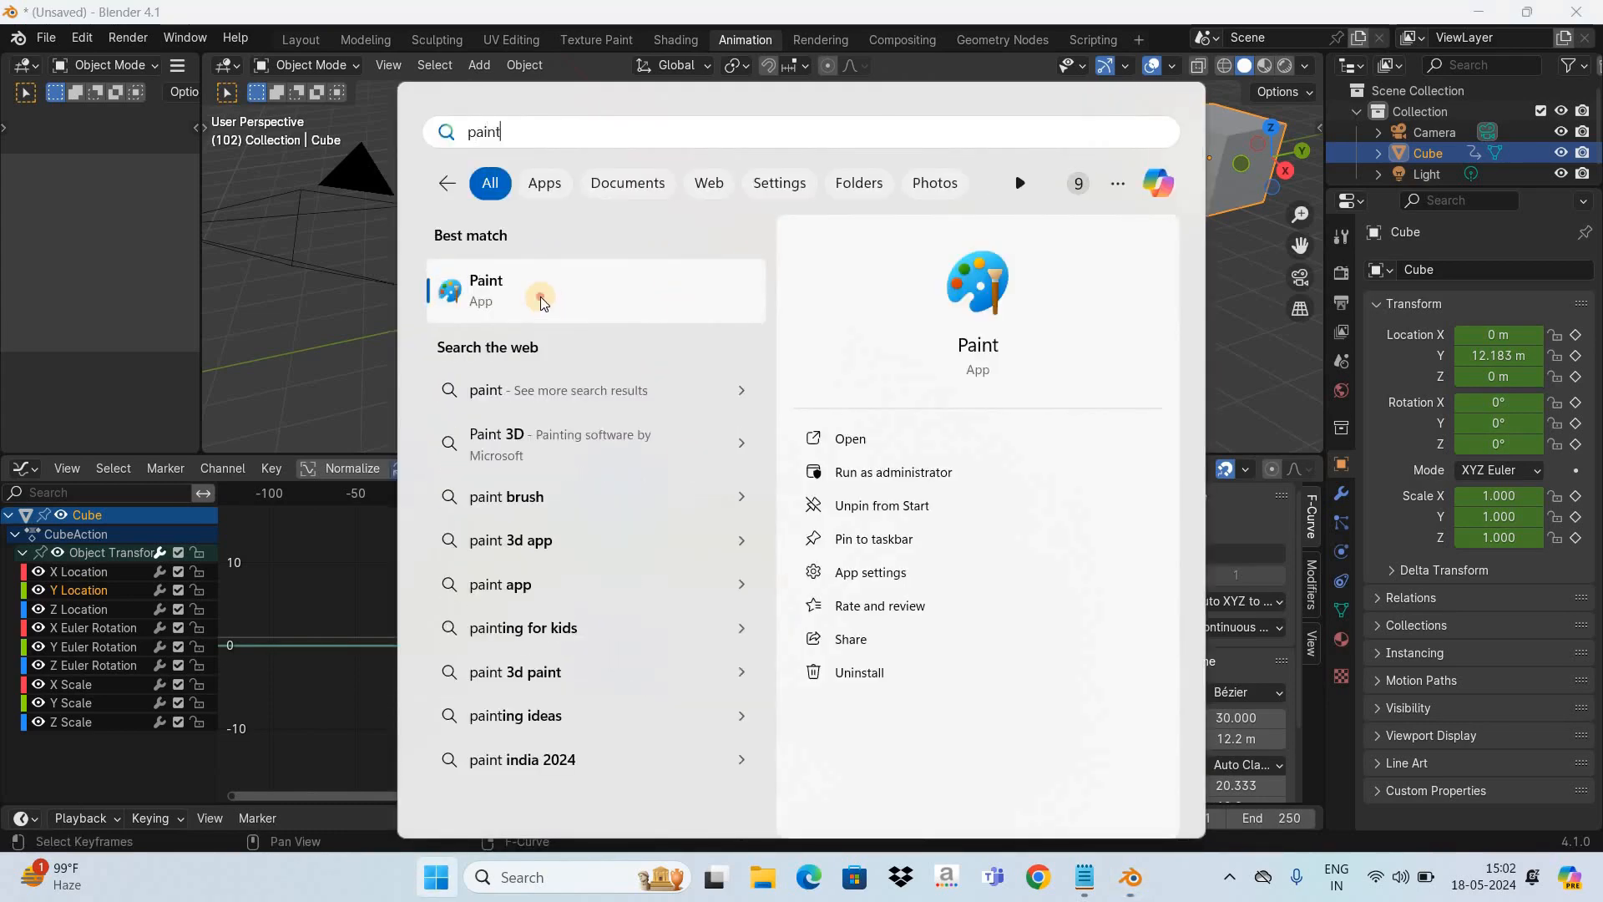
{"action": "key", "text": "Return"}
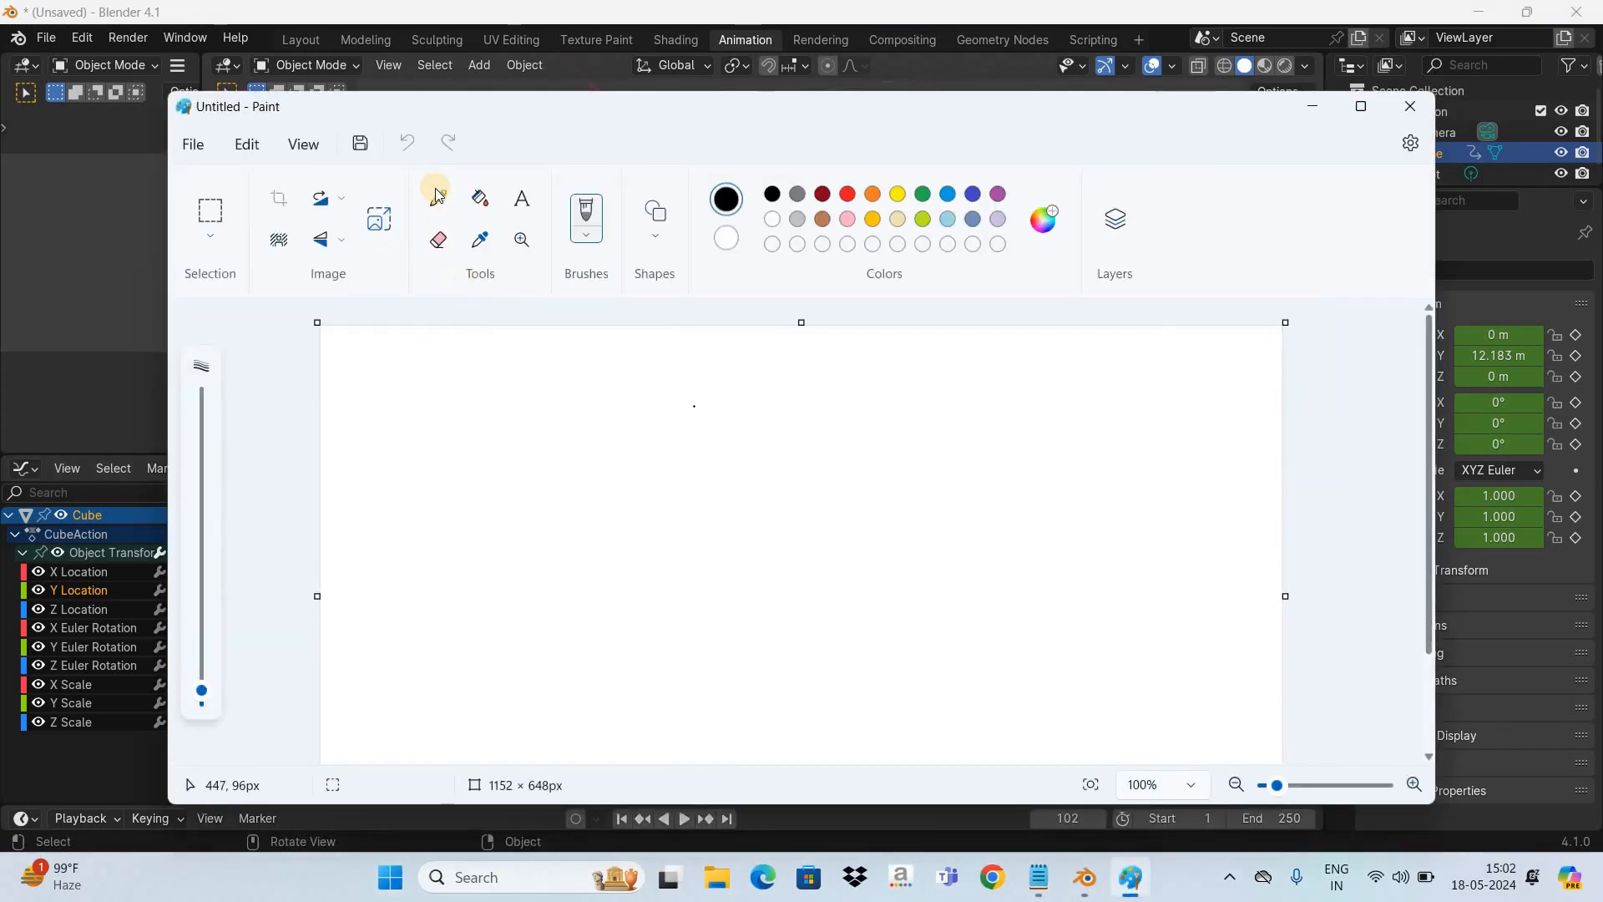
{"action": "left_click", "coordinate": [436, 196]}
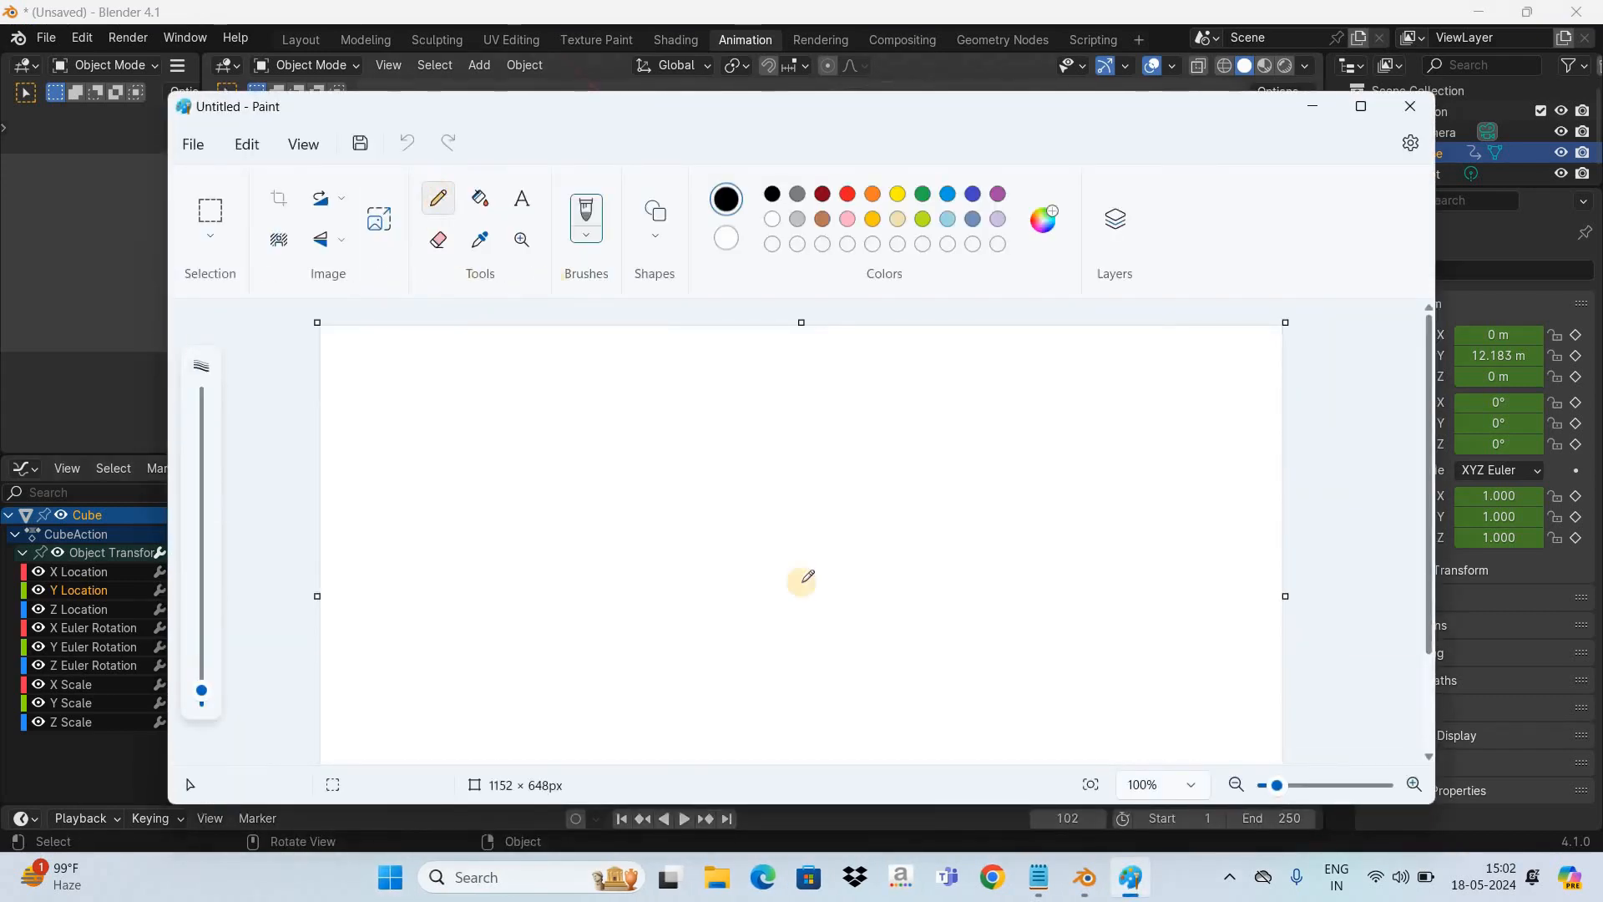
- Sketch two crossing axes on the canvas, labelling the horizontal one X and the vertical one Y
{"action": "left_click_drag", "start_coordinate": [759, 405], "coordinate": [791, 635]}
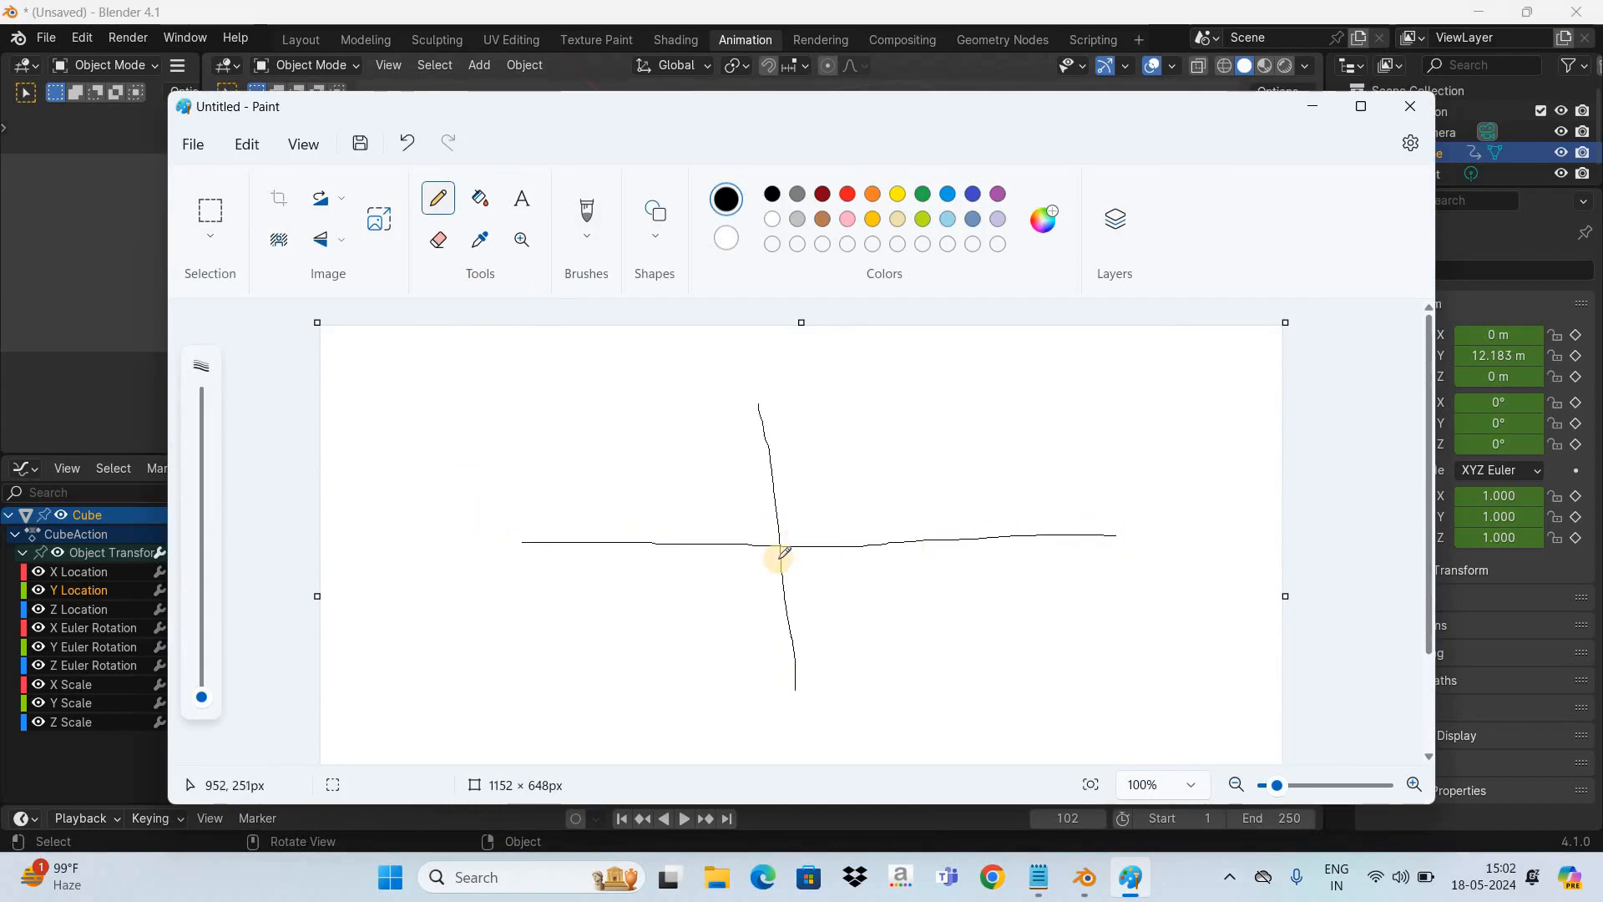
{"action": "left_click", "coordinate": [467, 569]}
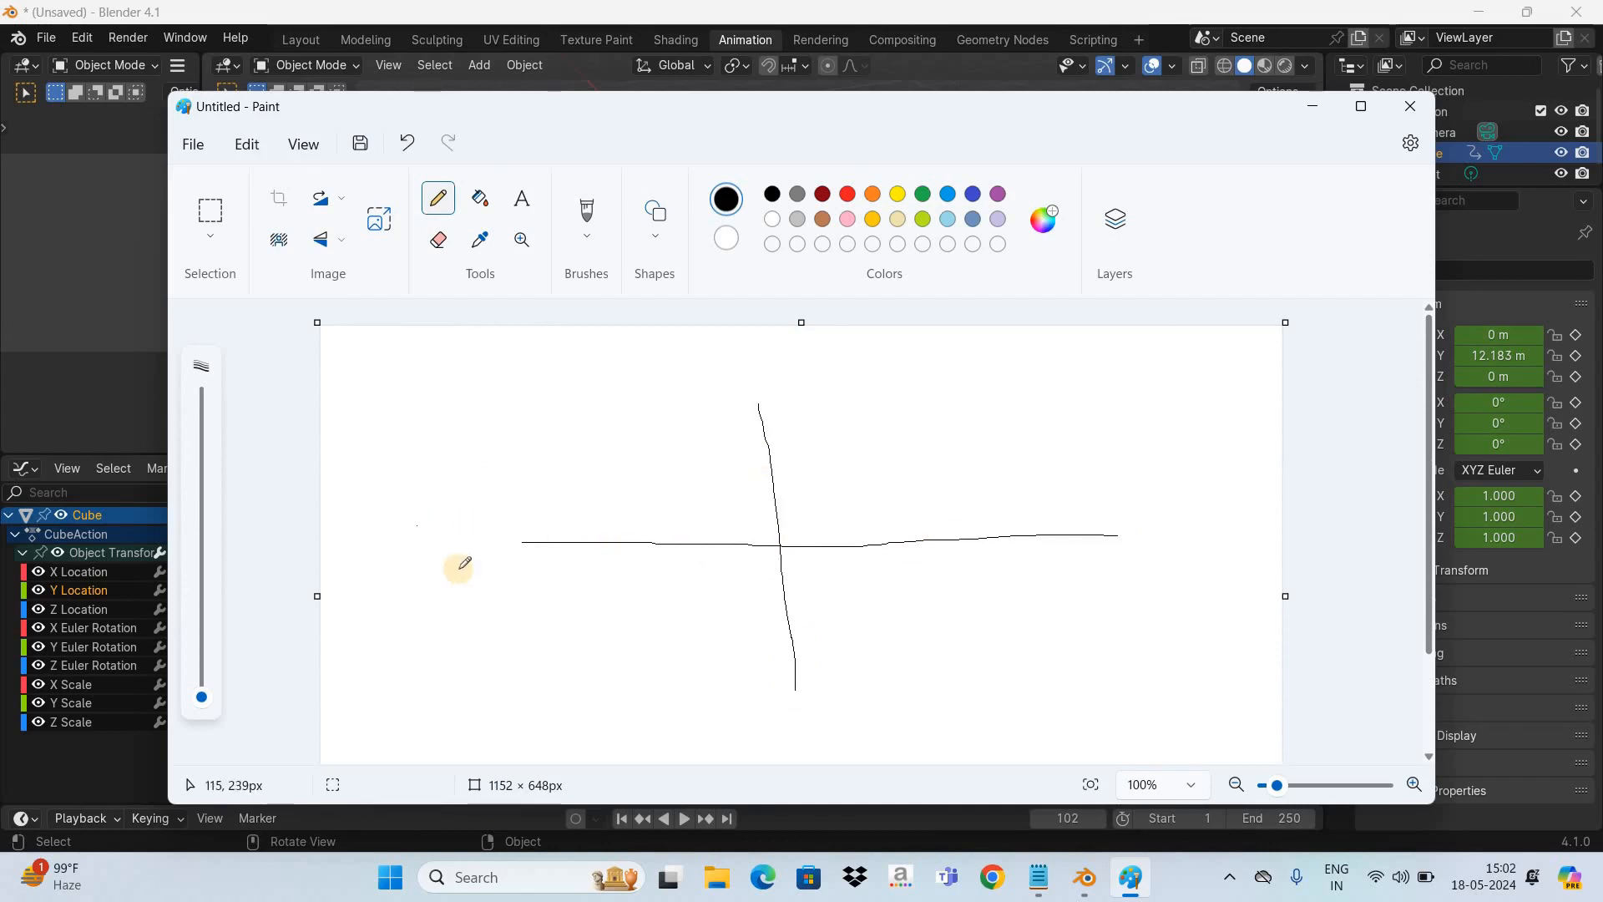
{"action": "mouse_move", "coordinate": [1145, 525]}
{"action": "left_mouse_down"}
{"action": "mouse_move", "coordinate": [1166, 534]}
{"action": "mouse_move", "coordinate": [1156, 551]}
{"action": "left_mouse_up"}
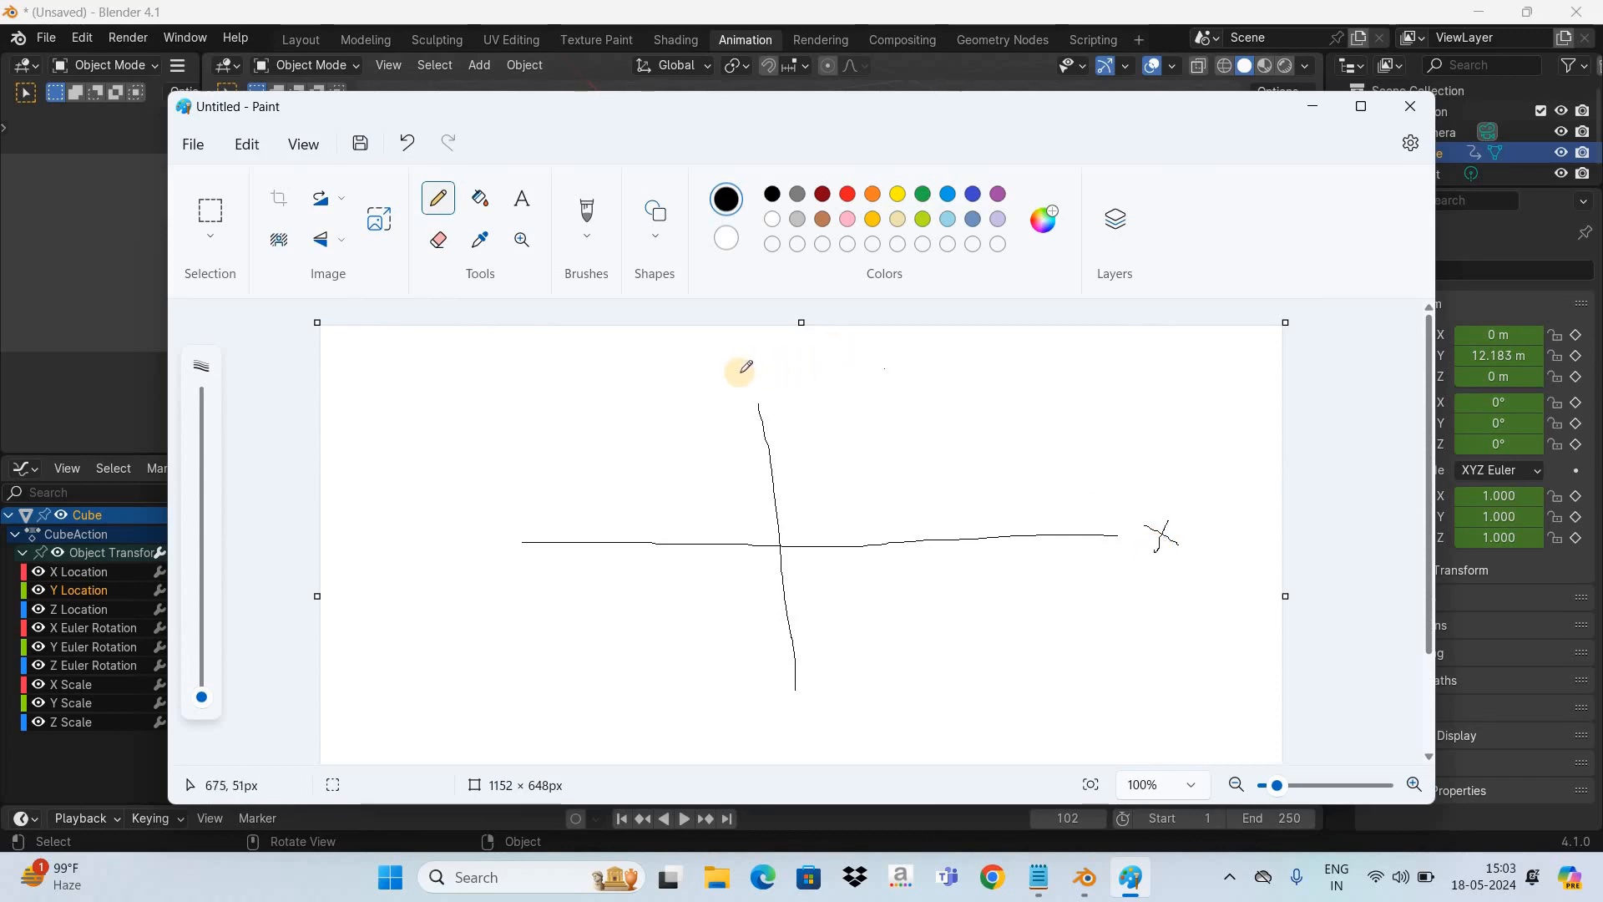
{"action": "left_click_drag", "start_coordinate": [740, 372], "coordinate": [767, 374]}
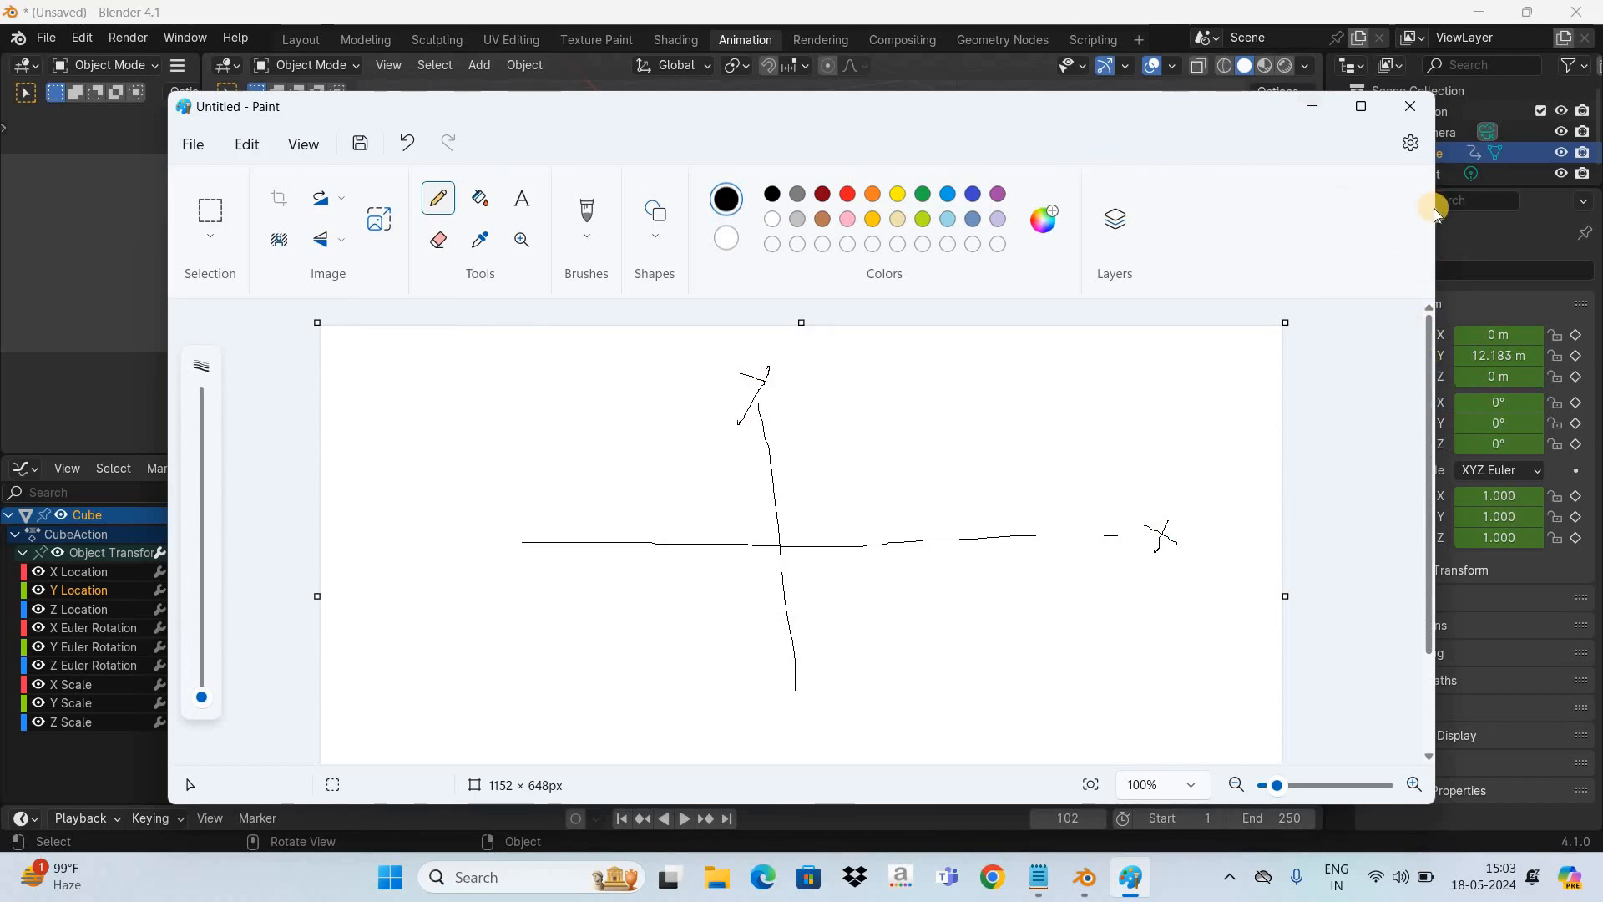
- Shrink the Paint window so the cube and channel list stay visible, keeping the axis sketch in view
{"action": "left_click_drag", "start_coordinate": [1436, 209], "coordinate": [950, 252]}
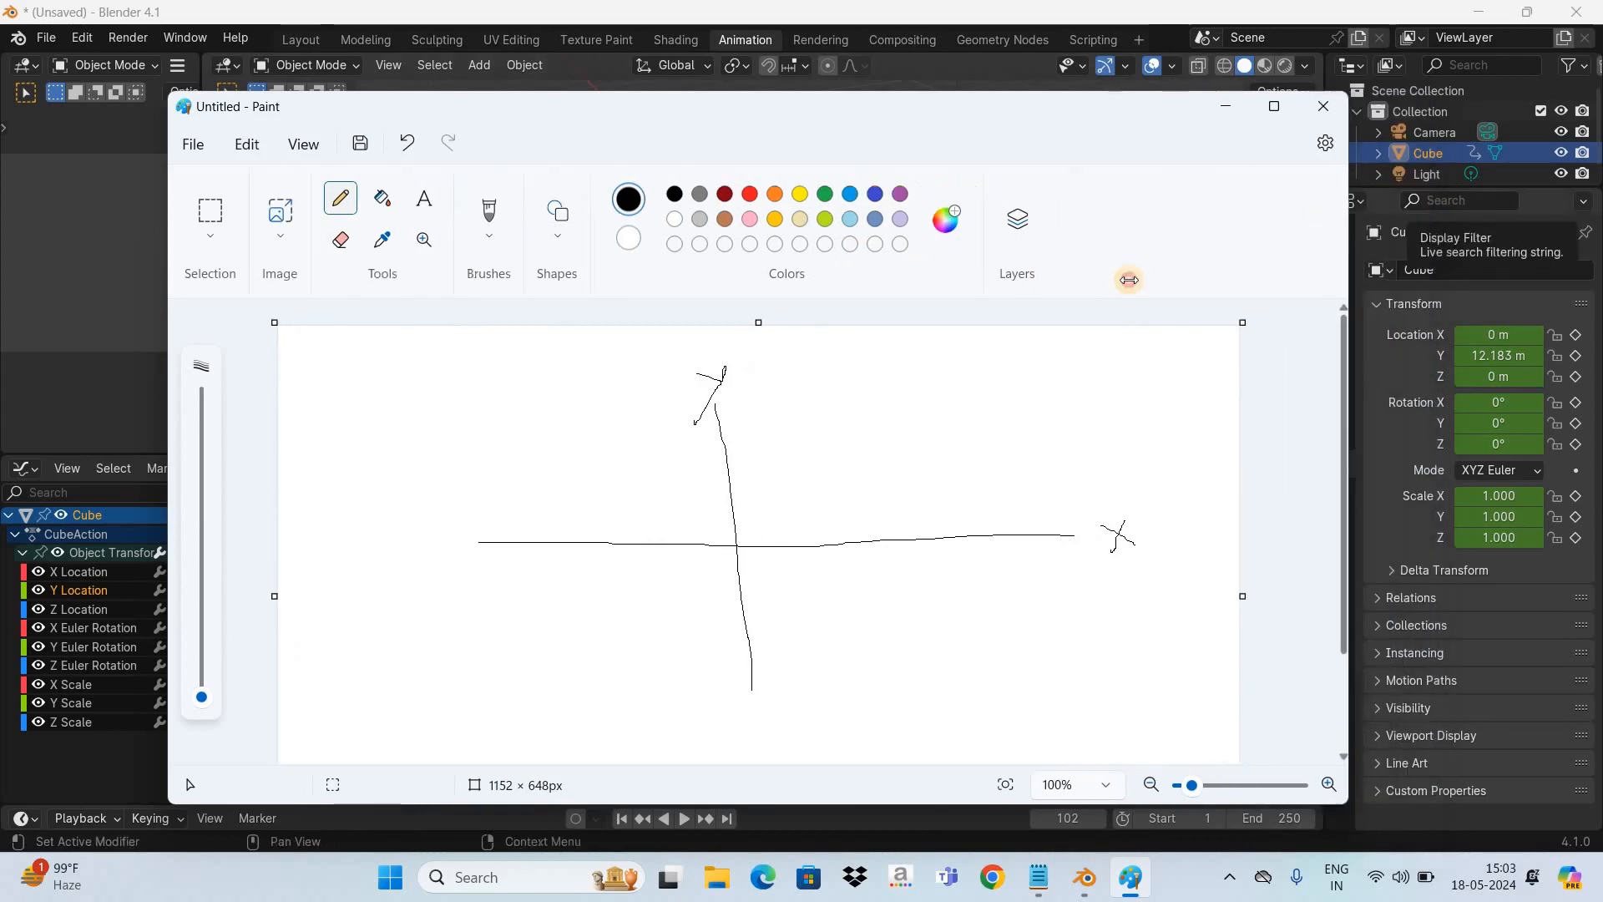
{"action": "left_click_drag", "start_coordinate": [1140, 281], "coordinate": [1138, 281]}
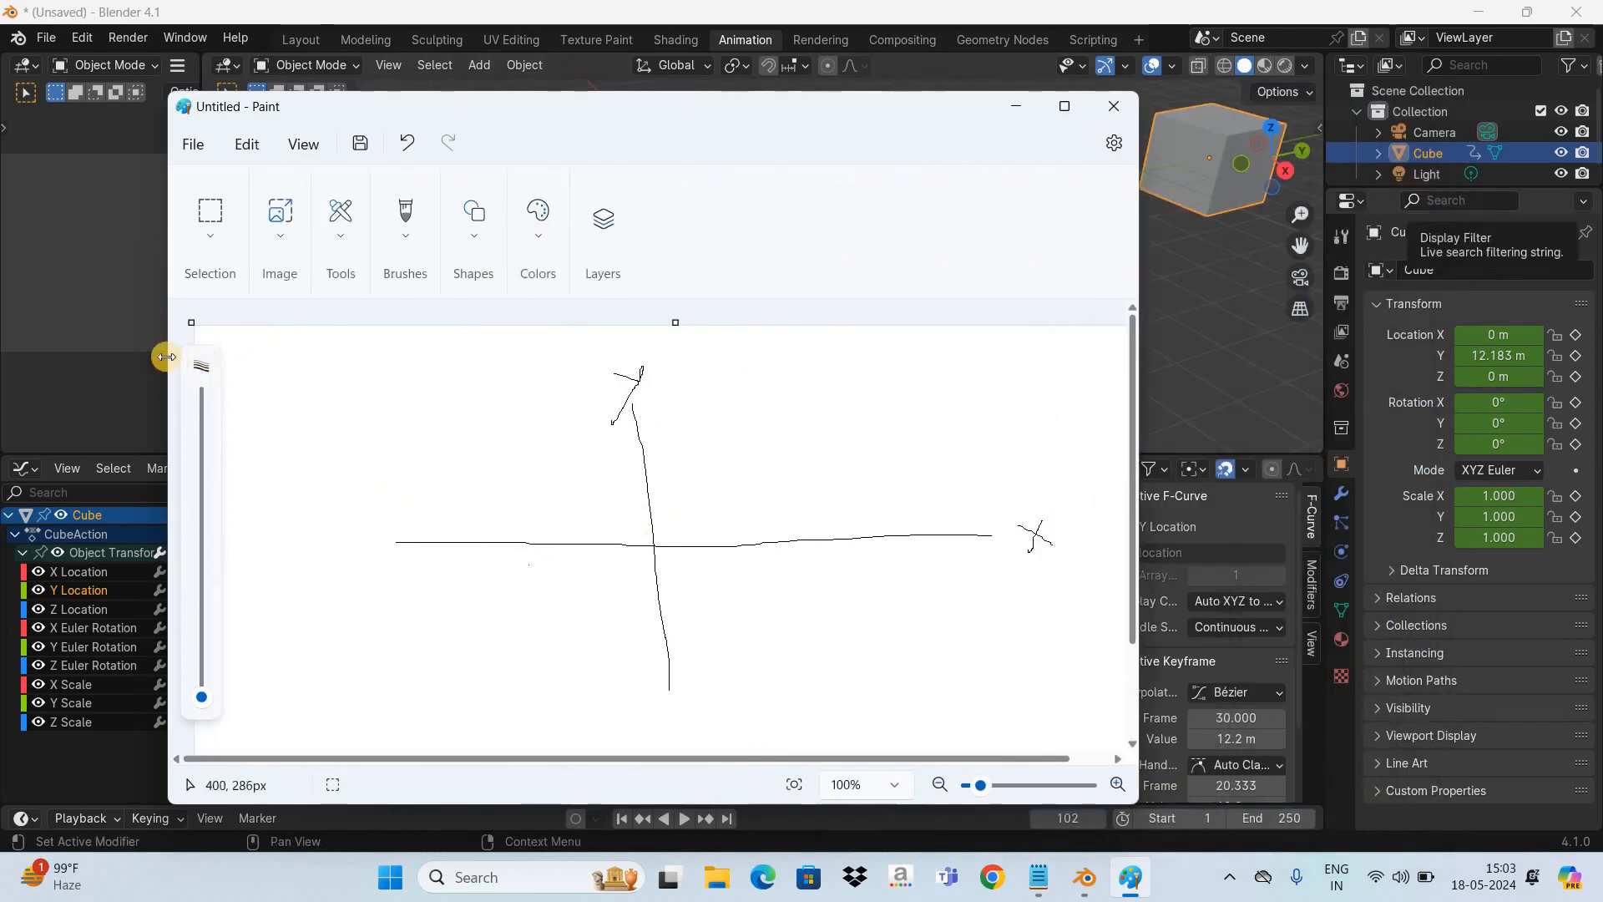
{"action": "left_click_drag", "start_coordinate": [166, 357], "coordinate": [372, 391]}
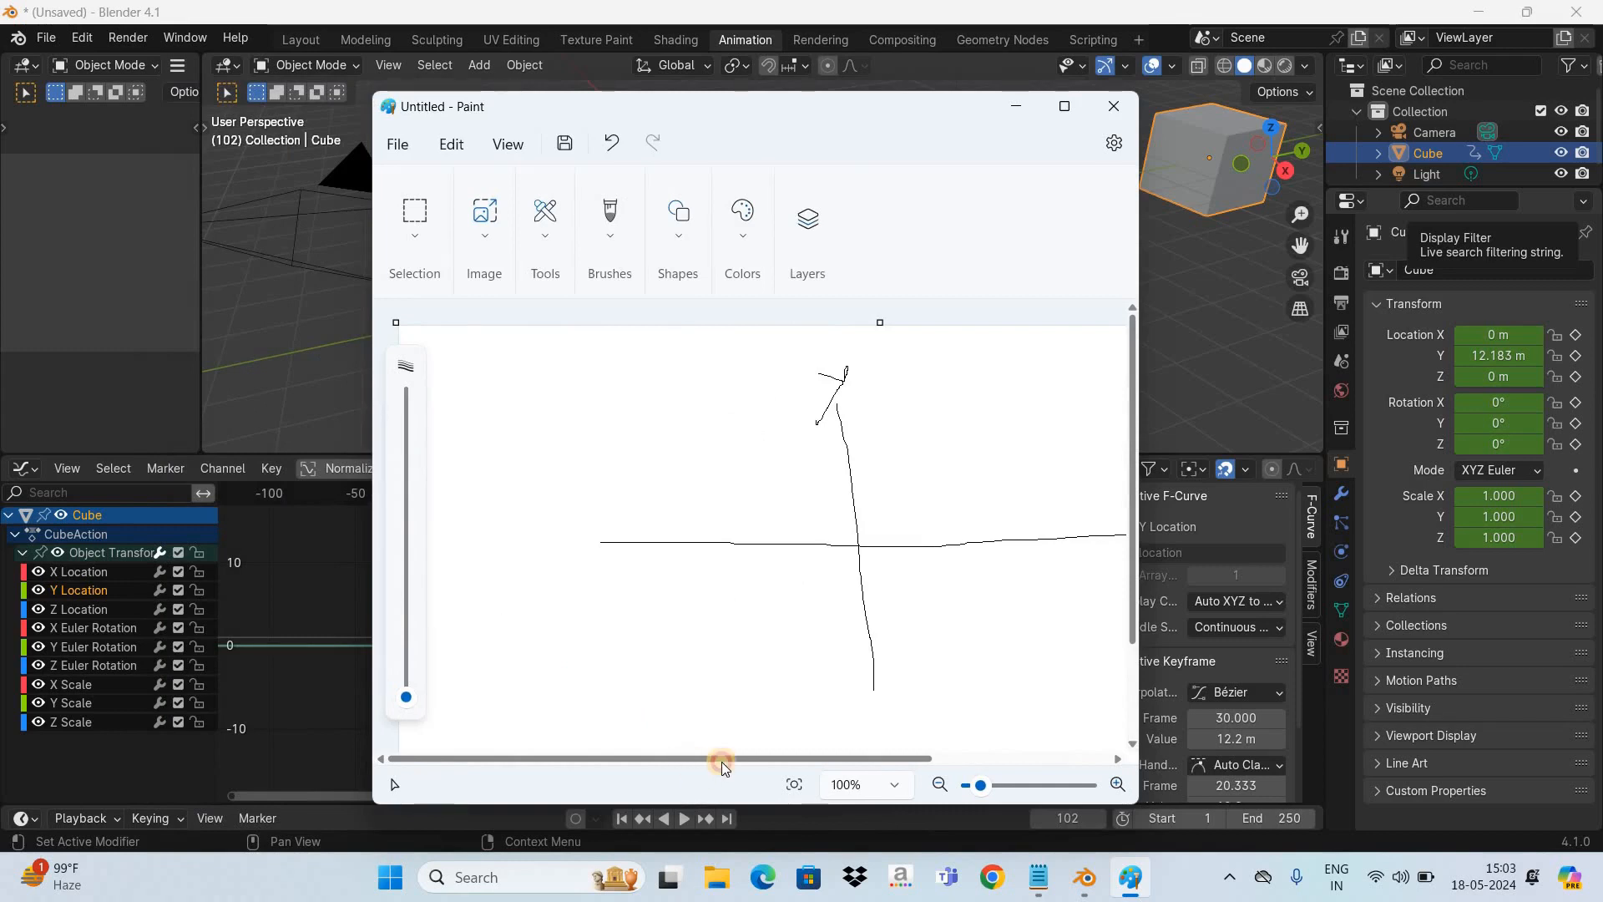
{"action": "scroll", "coordinate": [773, 765], "scroll_direction": "right", "scroll_amount": 3}
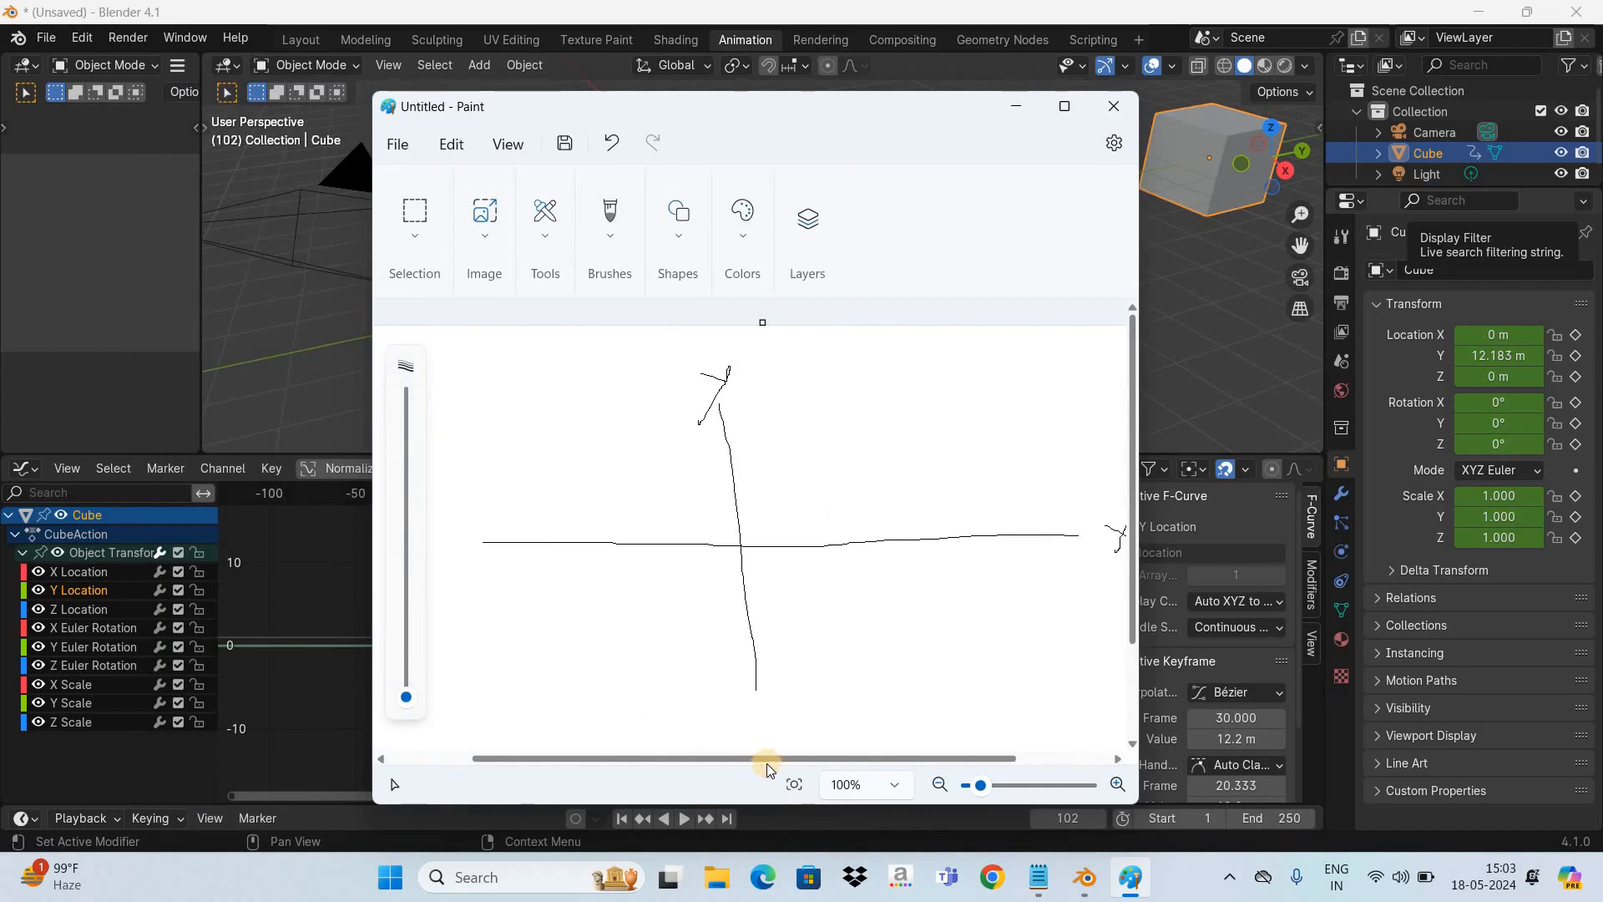
{"action": "left_click_drag", "start_coordinate": [799, 764], "coordinate": [779, 761]}
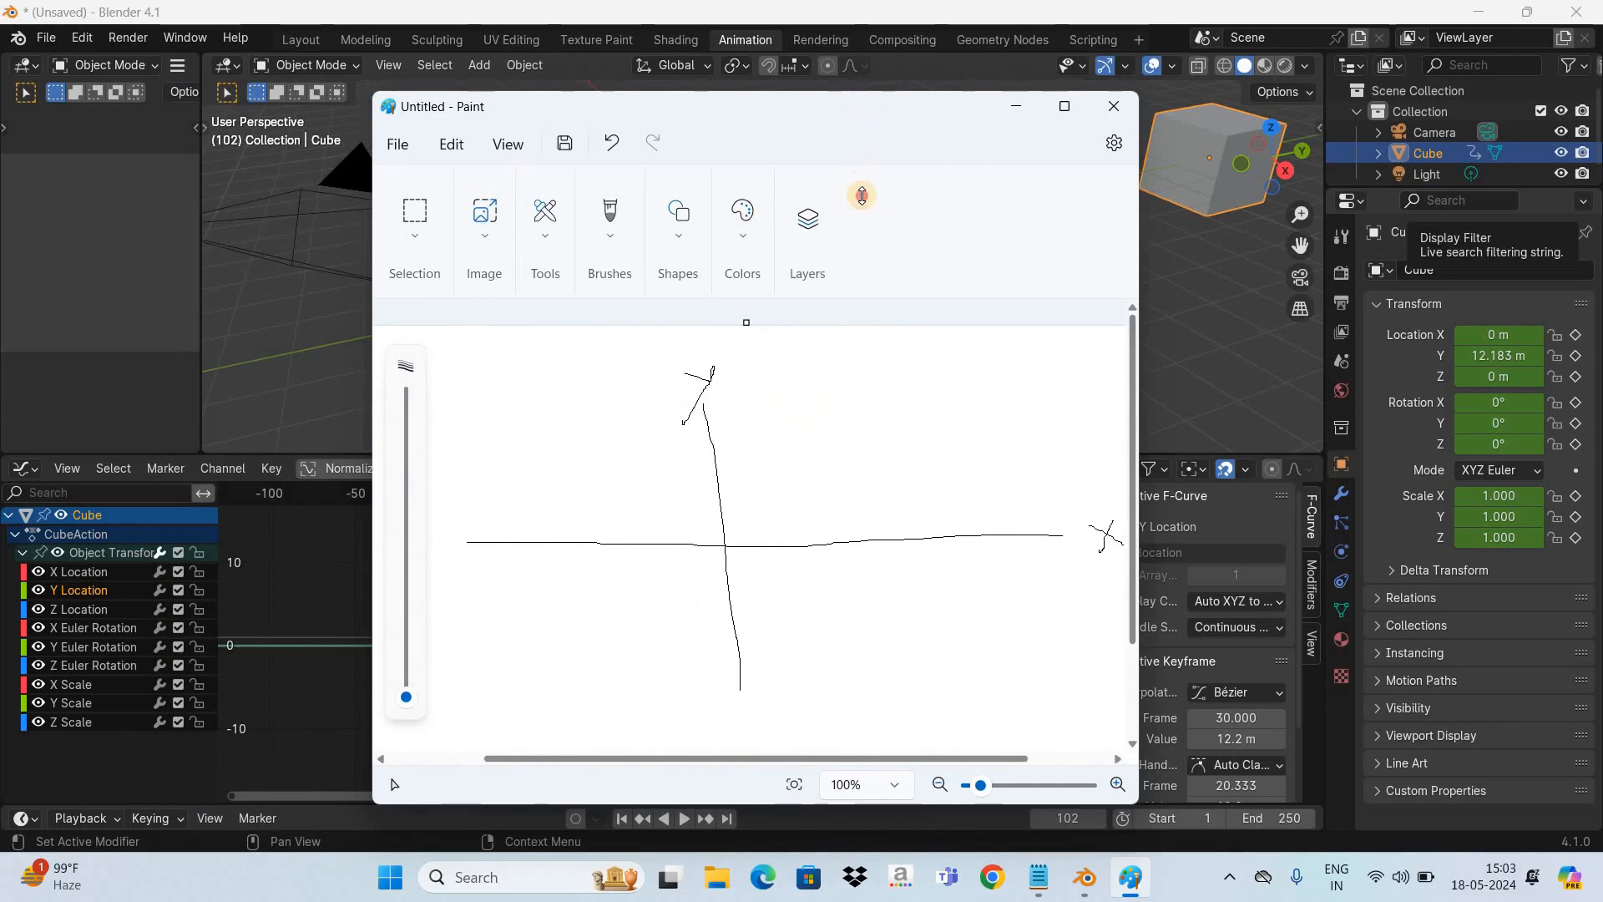
{"action": "left_click_drag", "start_coordinate": [862, 216], "coordinate": [794, 229]}
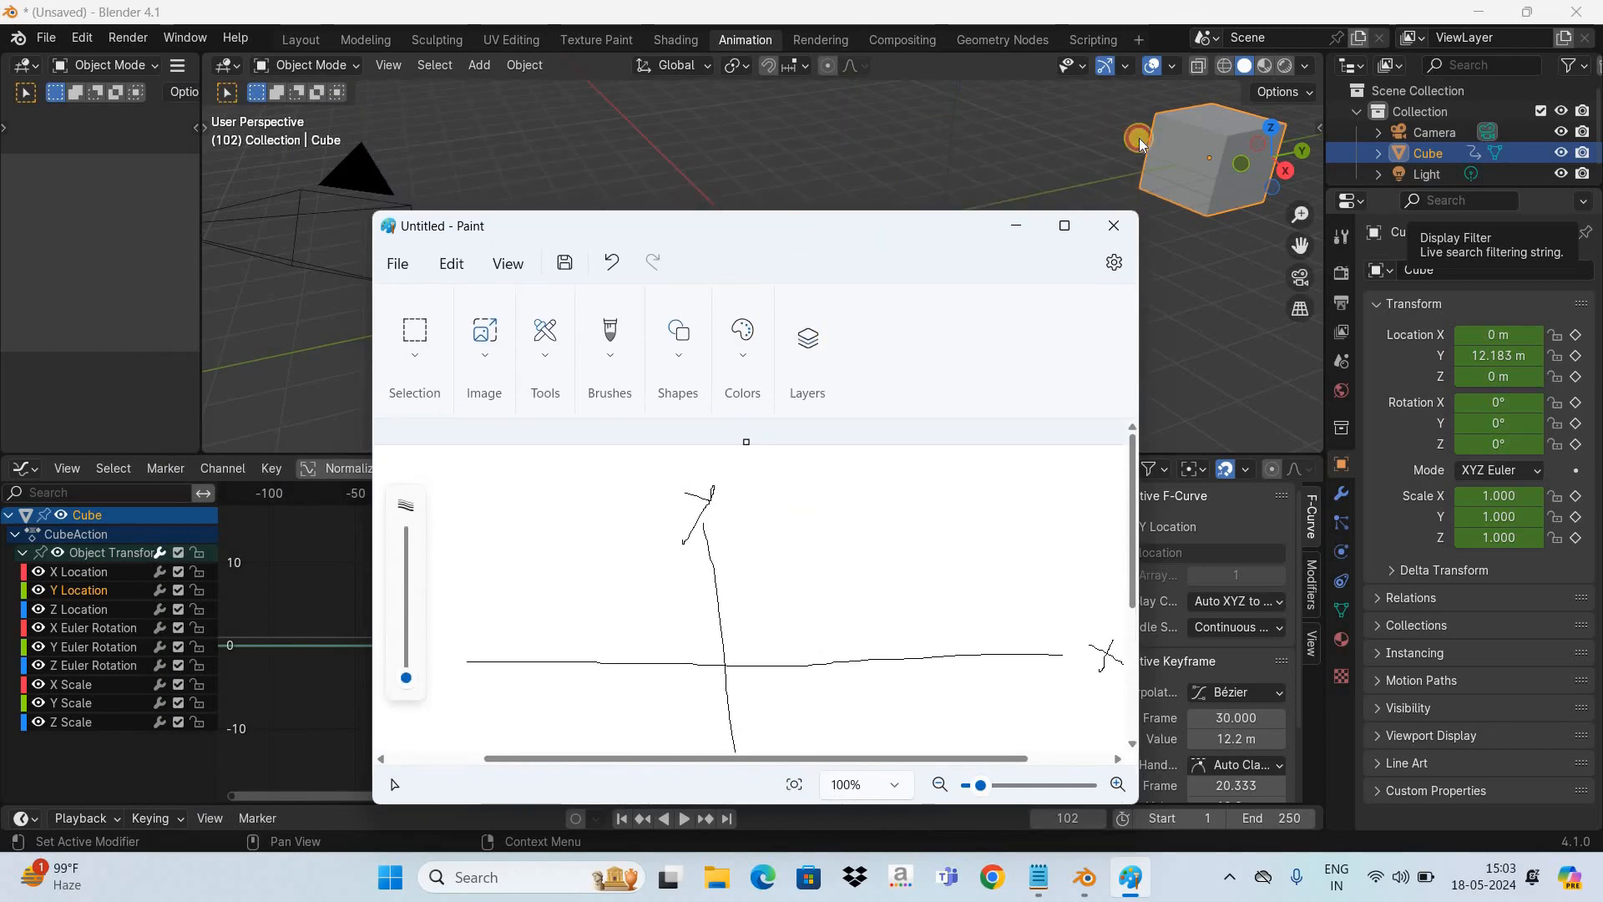
- Move the Paint window aside so the cube's Y Location curve shows next to the axis sketch
{"action": "mouse_move", "coordinate": [465, 226]}
{"action": "left_mouse_down"}
{"action": "mouse_move", "coordinate": [798, 122]}
{"action": "mouse_move", "coordinate": [479, 459]}
{"action": "mouse_move", "coordinate": [380, 616]}
{"action": "mouse_move", "coordinate": [420, 566]}
{"action": "left_mouse_up"}
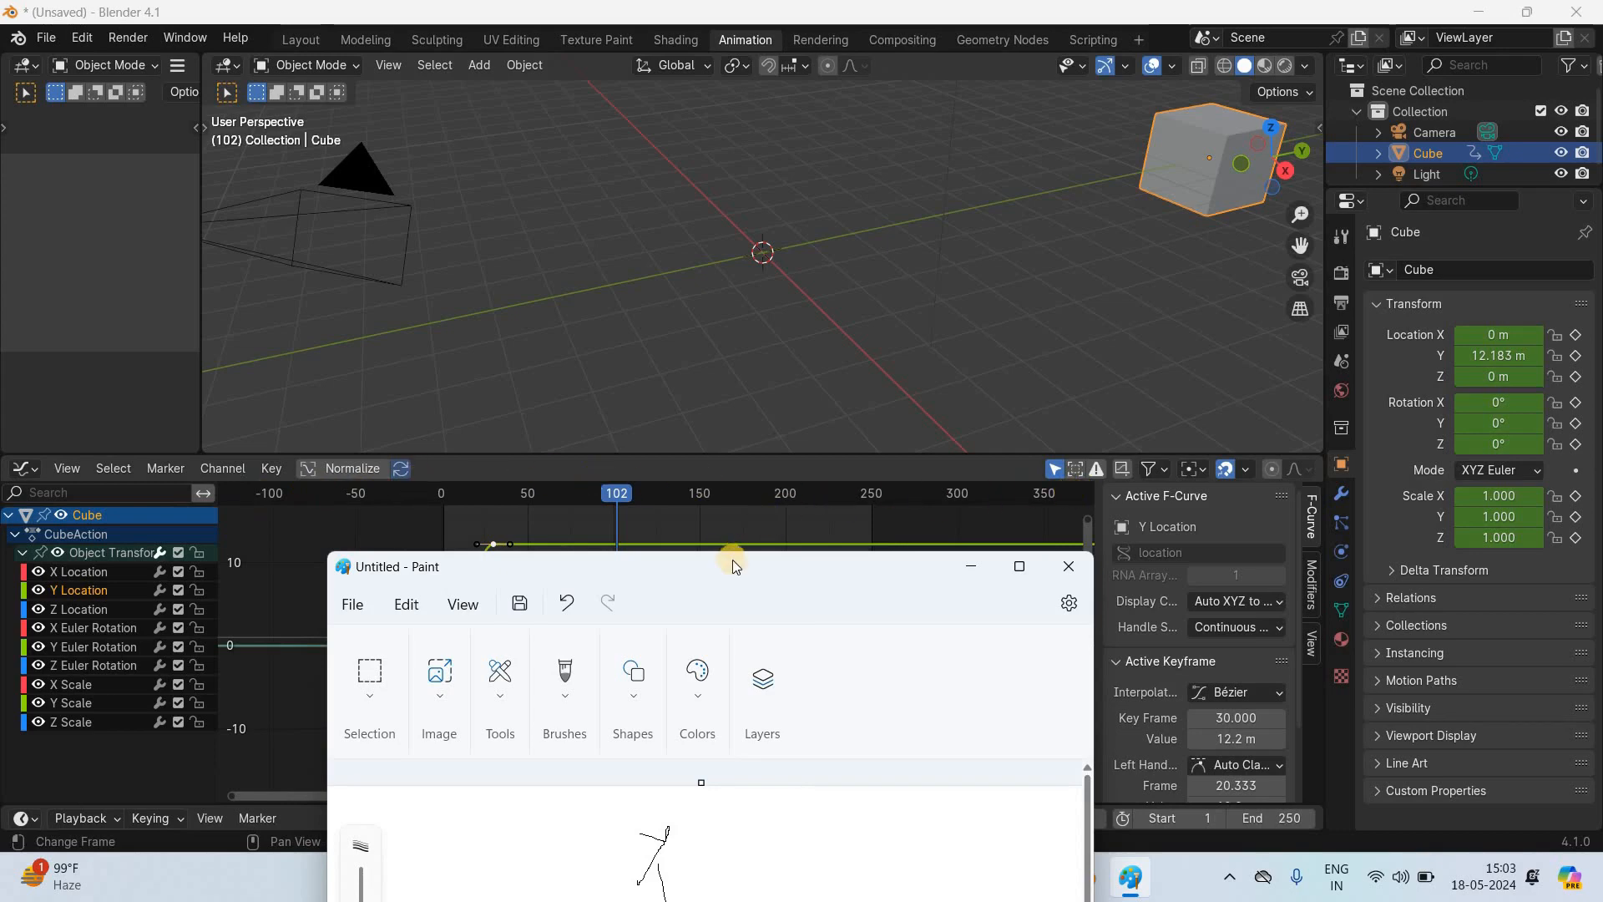
{"action": "mouse_move", "coordinate": [735, 563]}
{"action": "left_mouse_down"}
{"action": "mouse_move", "coordinate": [805, 131]}
{"action": "mouse_move", "coordinate": [789, 86]}
{"action": "mouse_move", "coordinate": [802, 133]}
{"action": "left_mouse_up"}
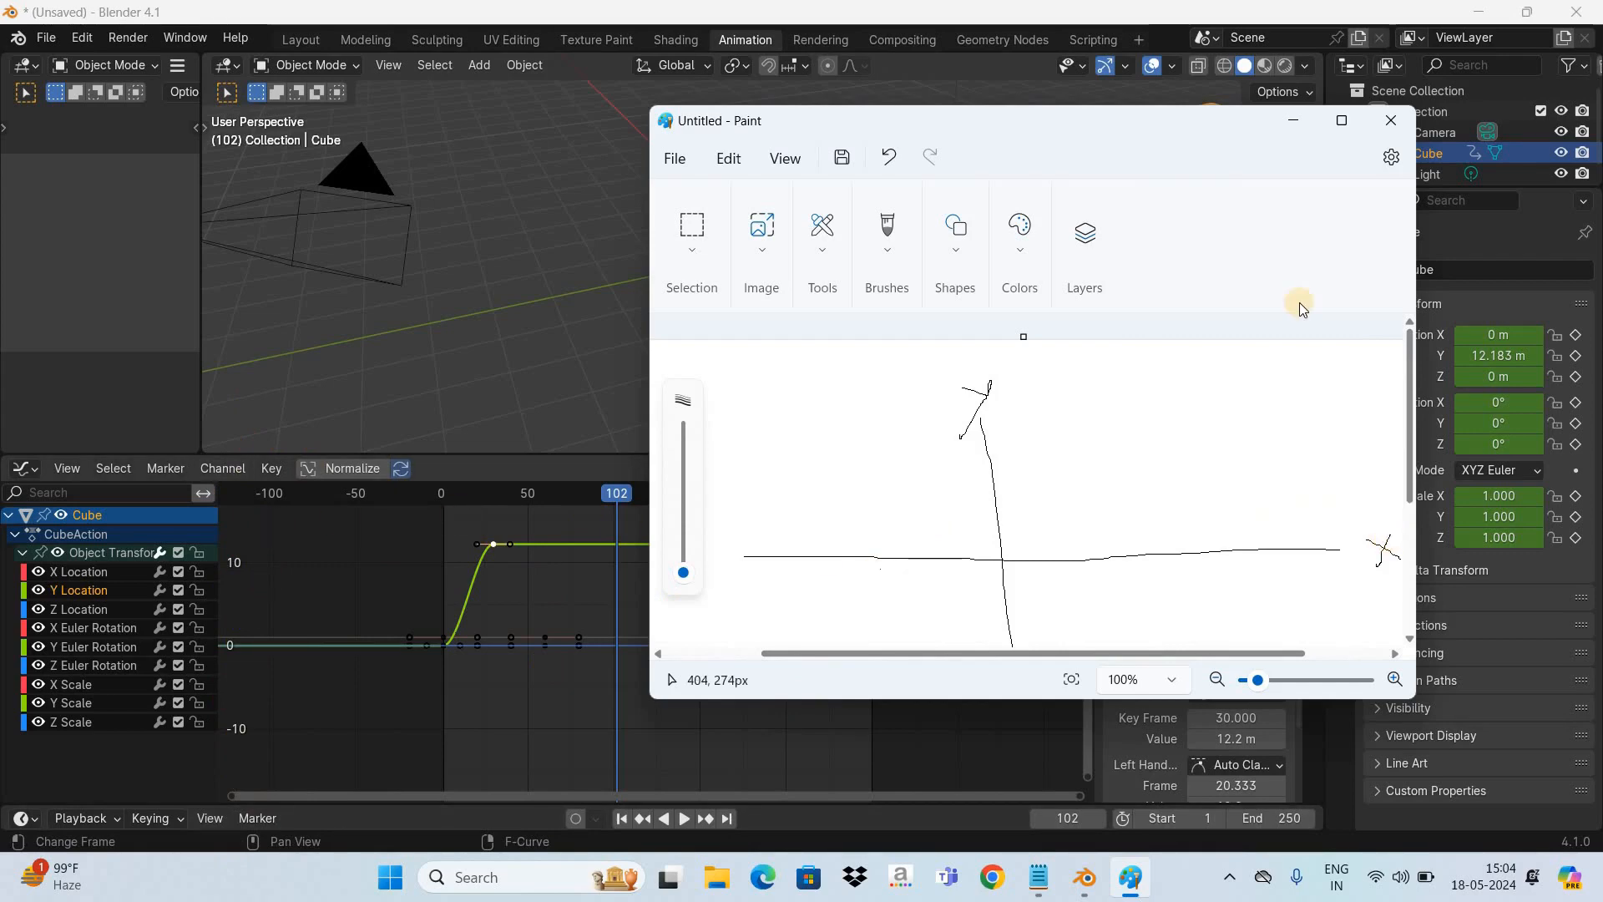
- Maximize the Paint window and handwrite "Time" beside the horizontal axis and "Values" below the vertical axis
{"action": "left_click", "coordinate": [1342, 127]}
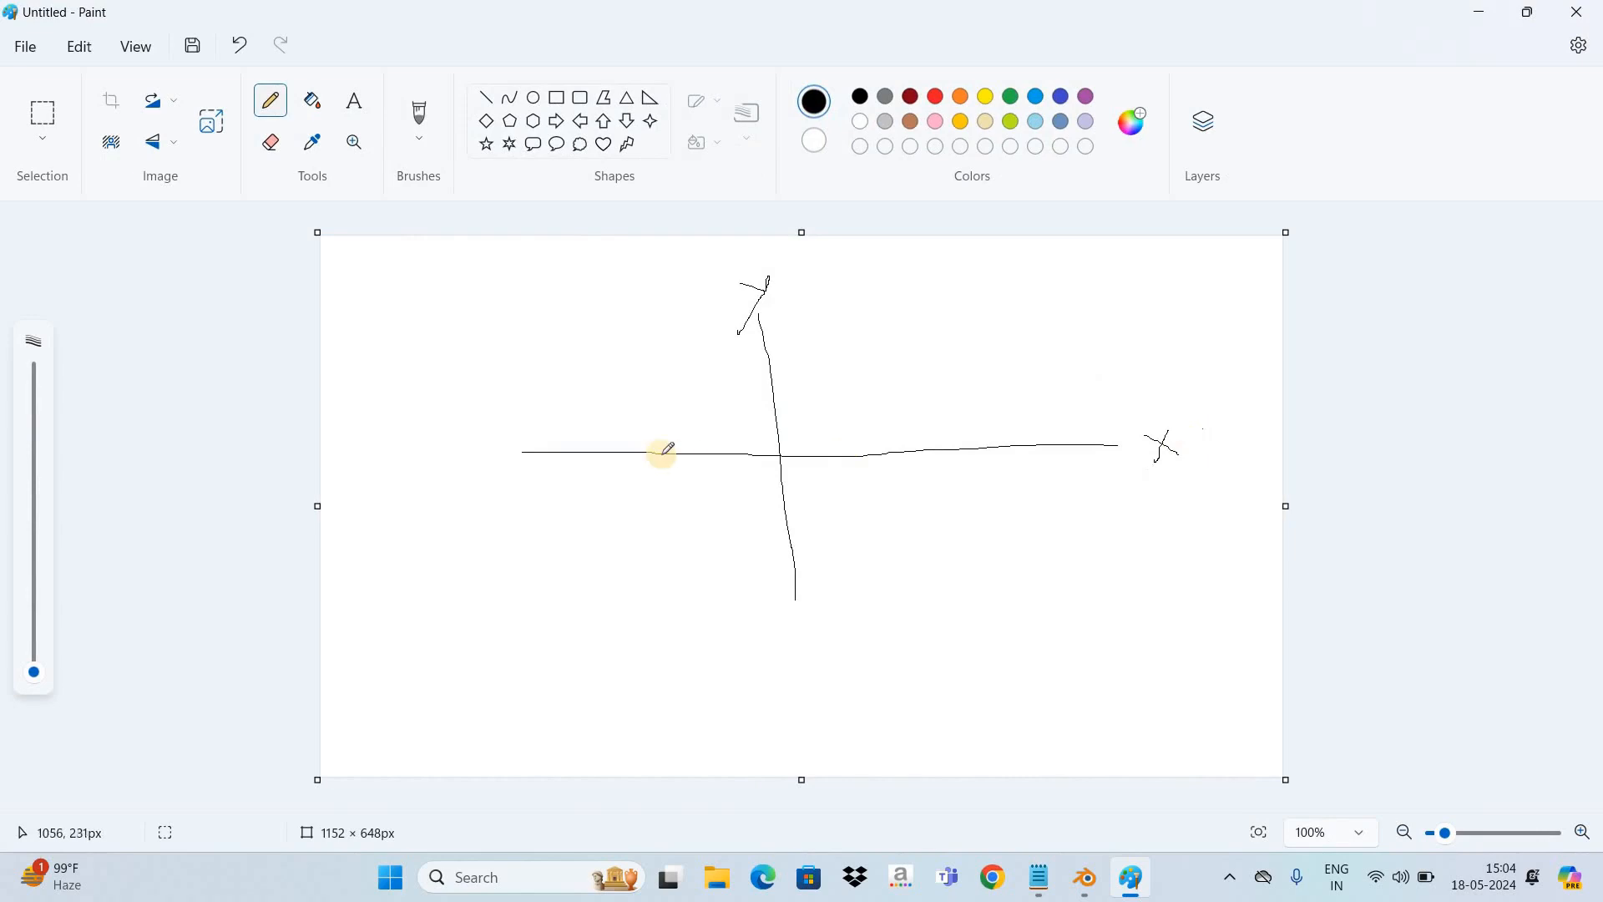
{"action": "left_click", "coordinate": [342, 459]}
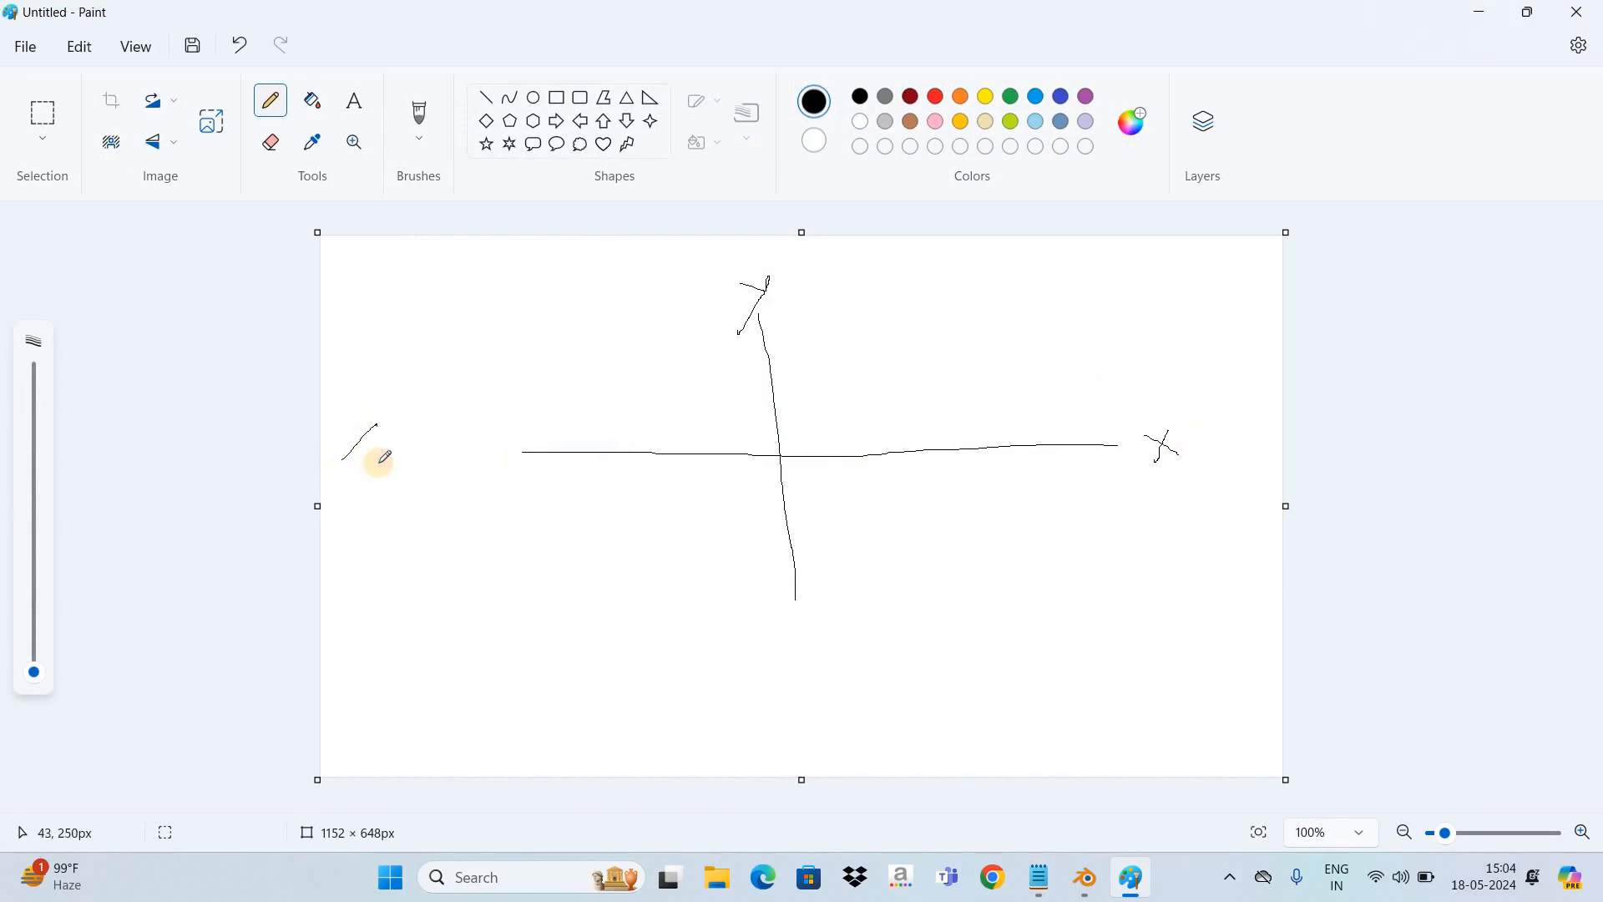
{"action": "mouse_move", "coordinate": [371, 460]}
{"action": "left_mouse_down"}
{"action": "mouse_move", "coordinate": [406, 469]}
{"action": "mouse_move", "coordinate": [437, 437]}
{"action": "mouse_move", "coordinate": [430, 458]}
{"action": "left_mouse_up"}
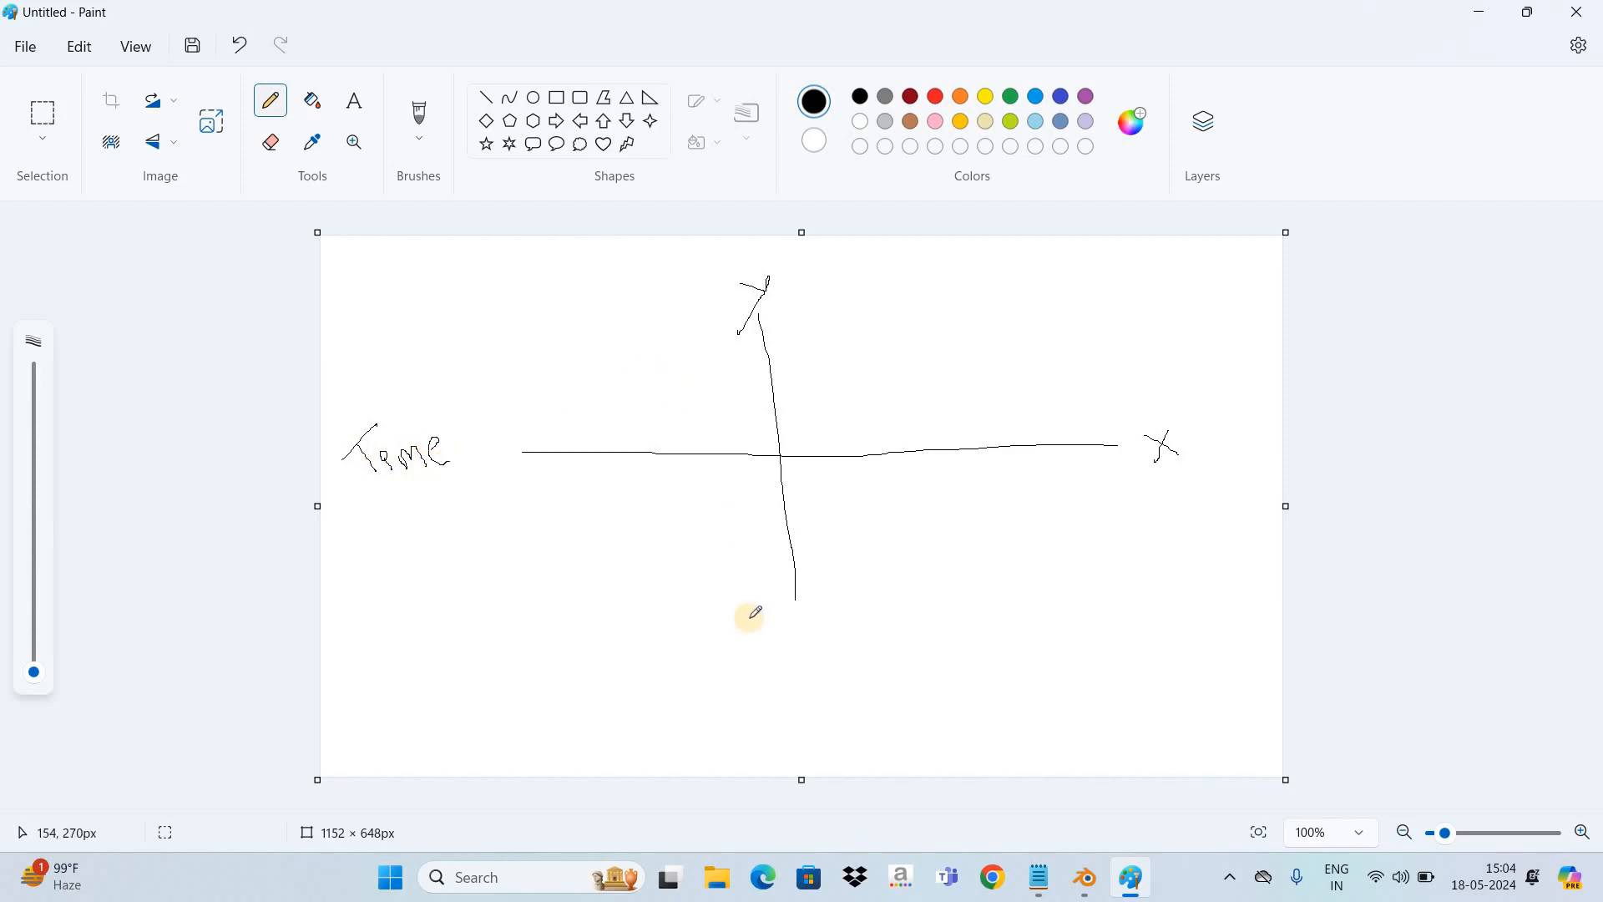
{"action": "left_click", "coordinate": [885, 691]}
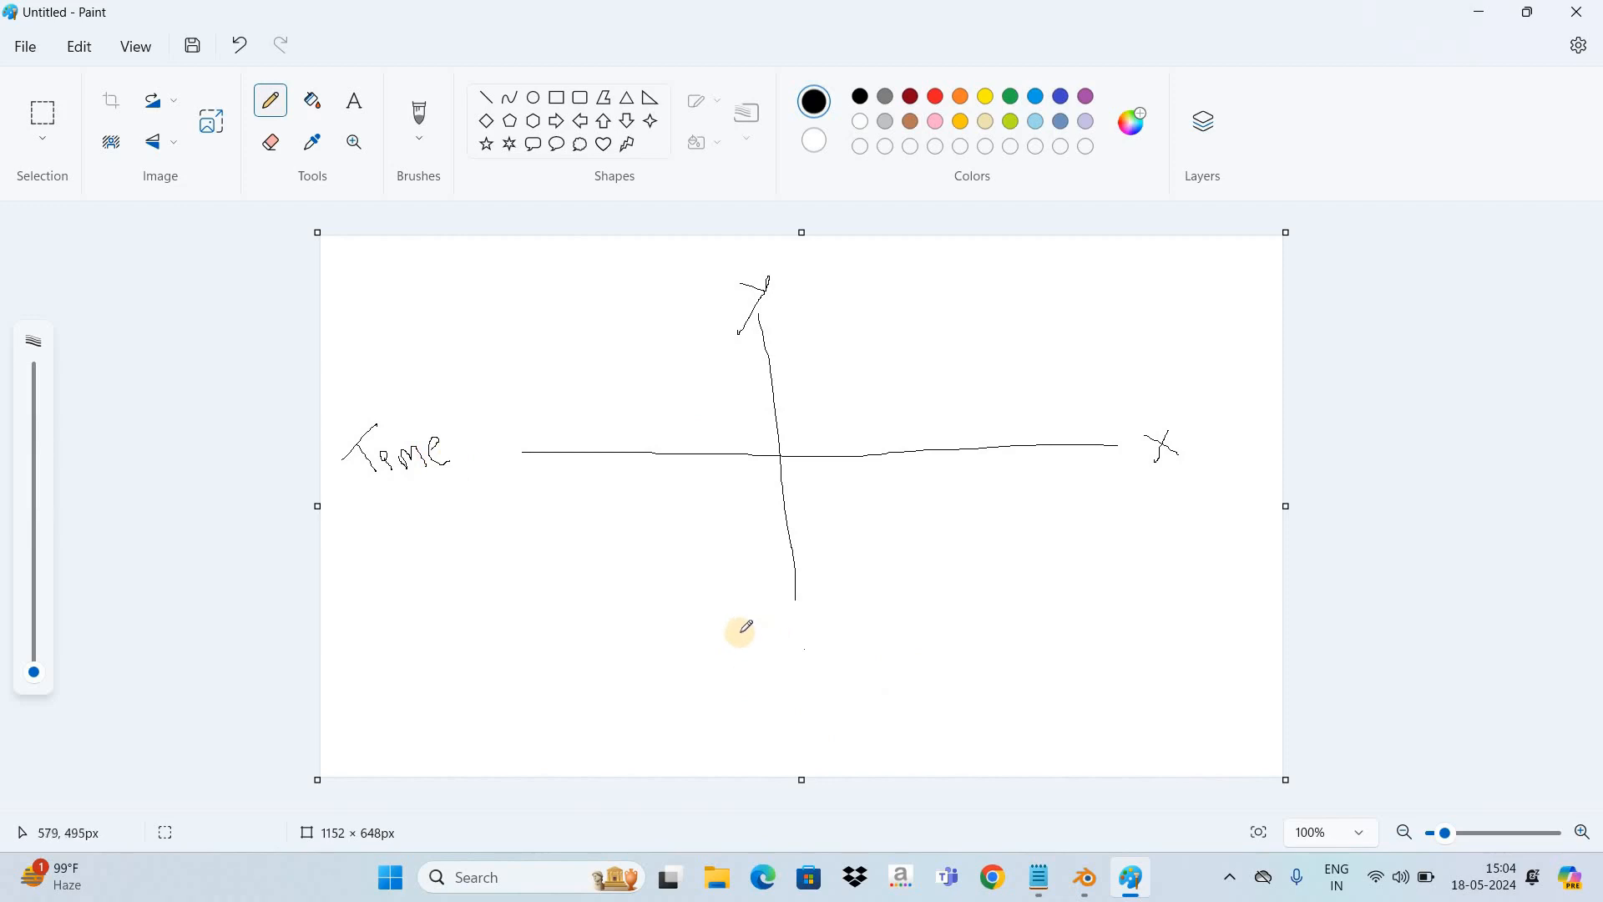
{"action": "mouse_move", "coordinate": [740, 632]}
{"action": "left_mouse_down"}
{"action": "mouse_move", "coordinate": [772, 659]}
{"action": "mouse_move", "coordinate": [765, 606]}
{"action": "mouse_move", "coordinate": [808, 653]}
{"action": "mouse_move", "coordinate": [795, 642]}
{"action": "mouse_move", "coordinate": [819, 626]}
{"action": "mouse_move", "coordinate": [831, 645]}
{"action": "mouse_move", "coordinate": [890, 600]}
{"action": "mouse_move", "coordinate": [898, 616]}
{"action": "left_mouse_up"}
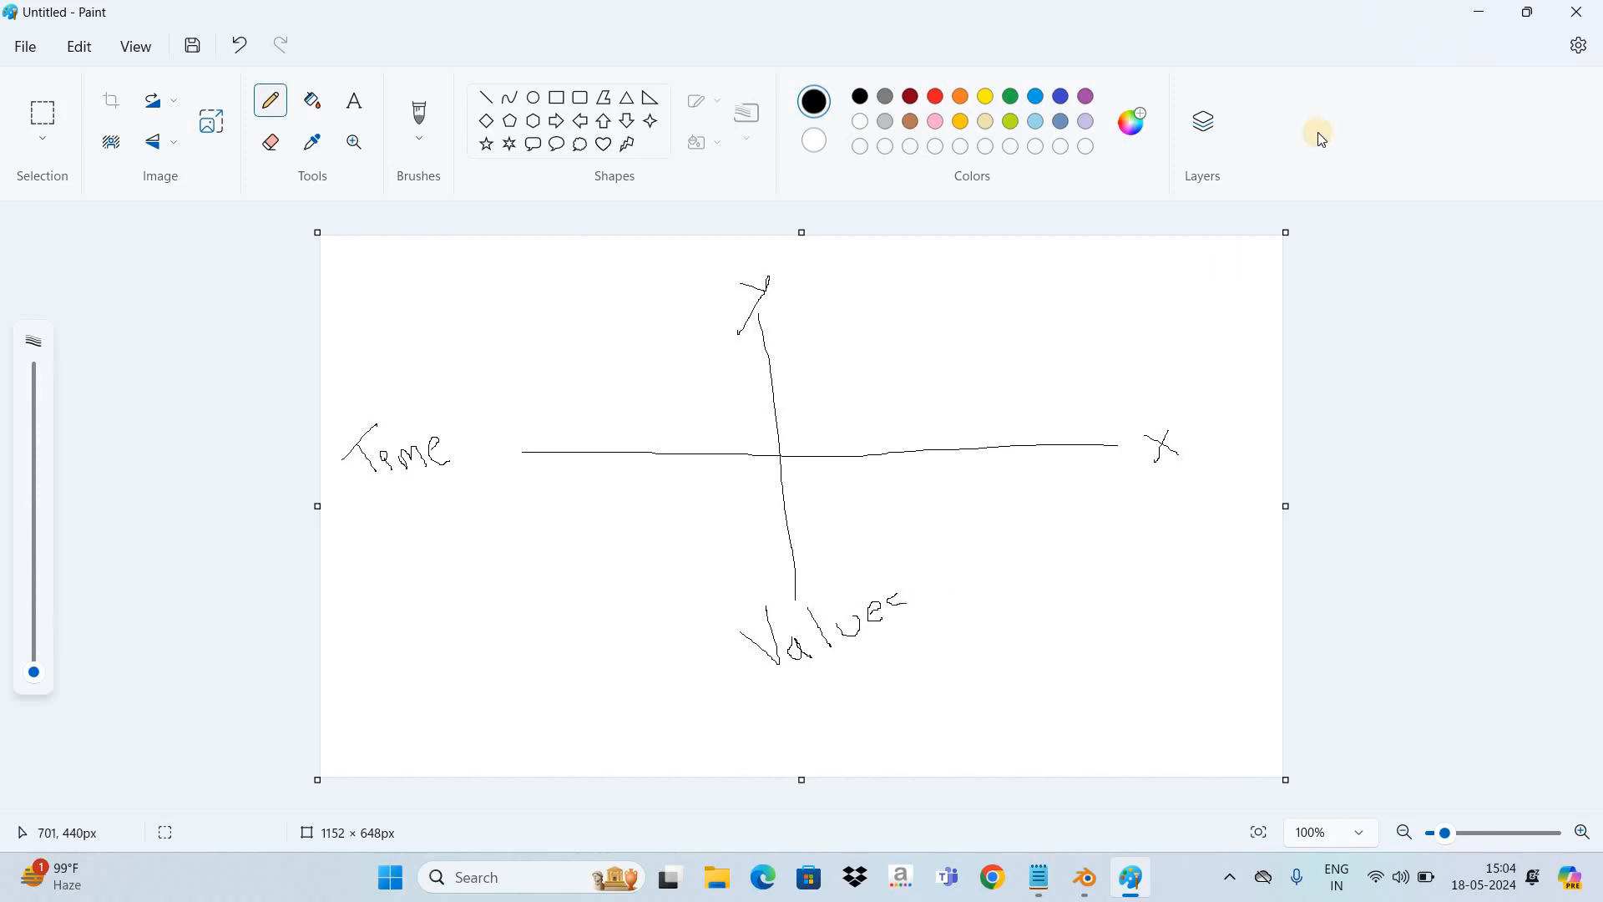
- Return to Blender and move the Y Location keyframe at frame 30 along the value axis only, down to about -12.2 m
{"action": "left_click", "coordinate": [1479, 6]}
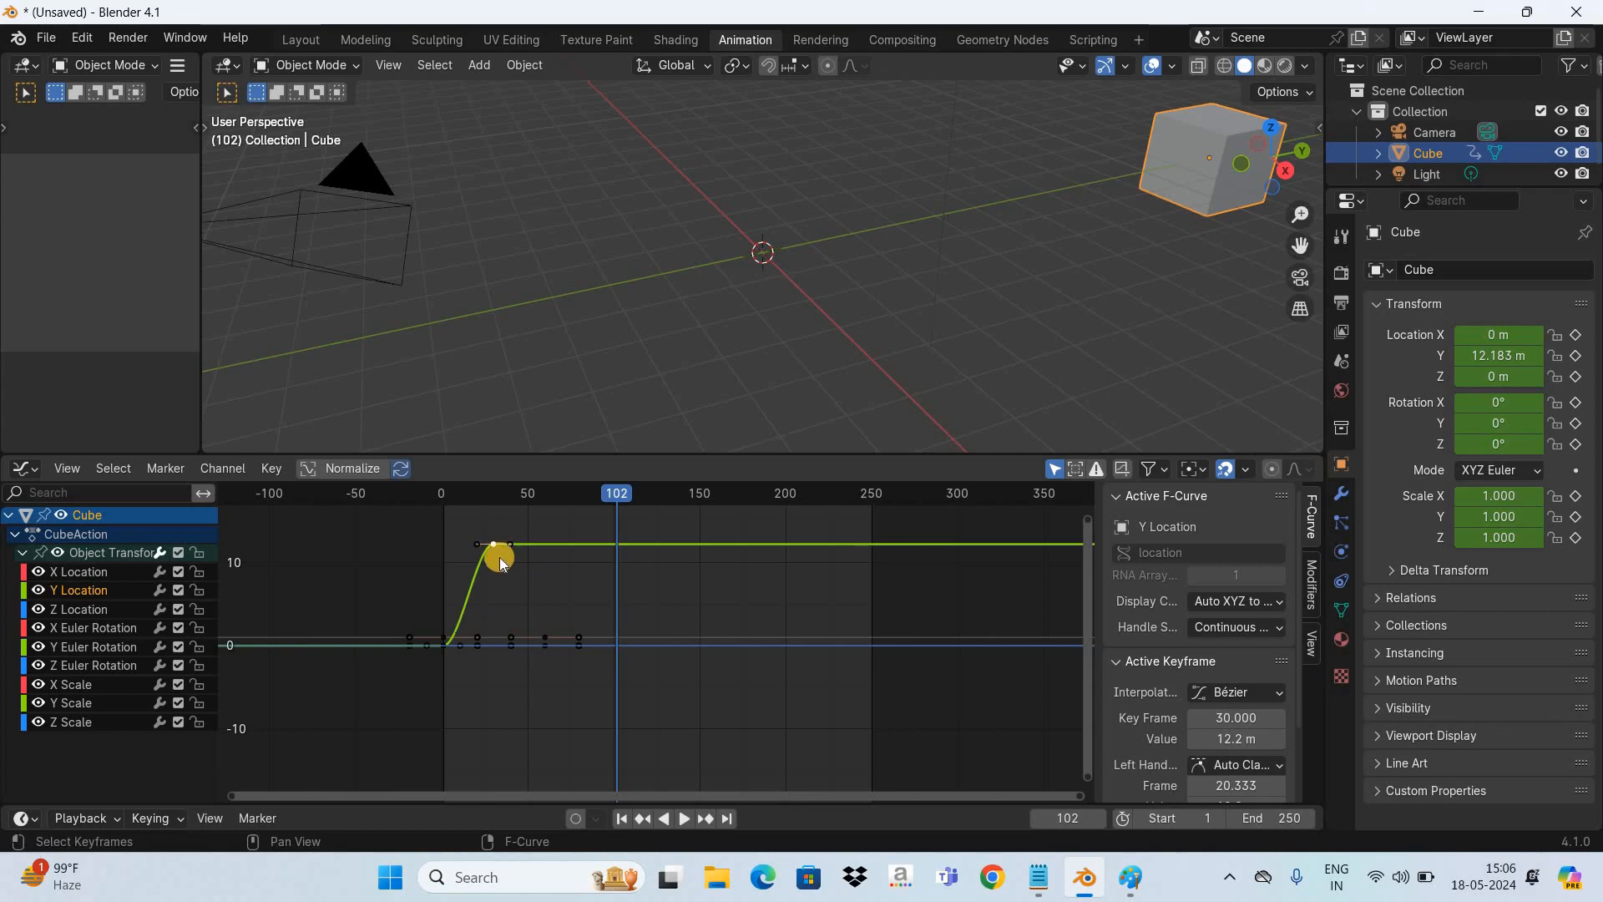
{"action": "key", "text": "g"}
{"action": "key", "text": "g"}
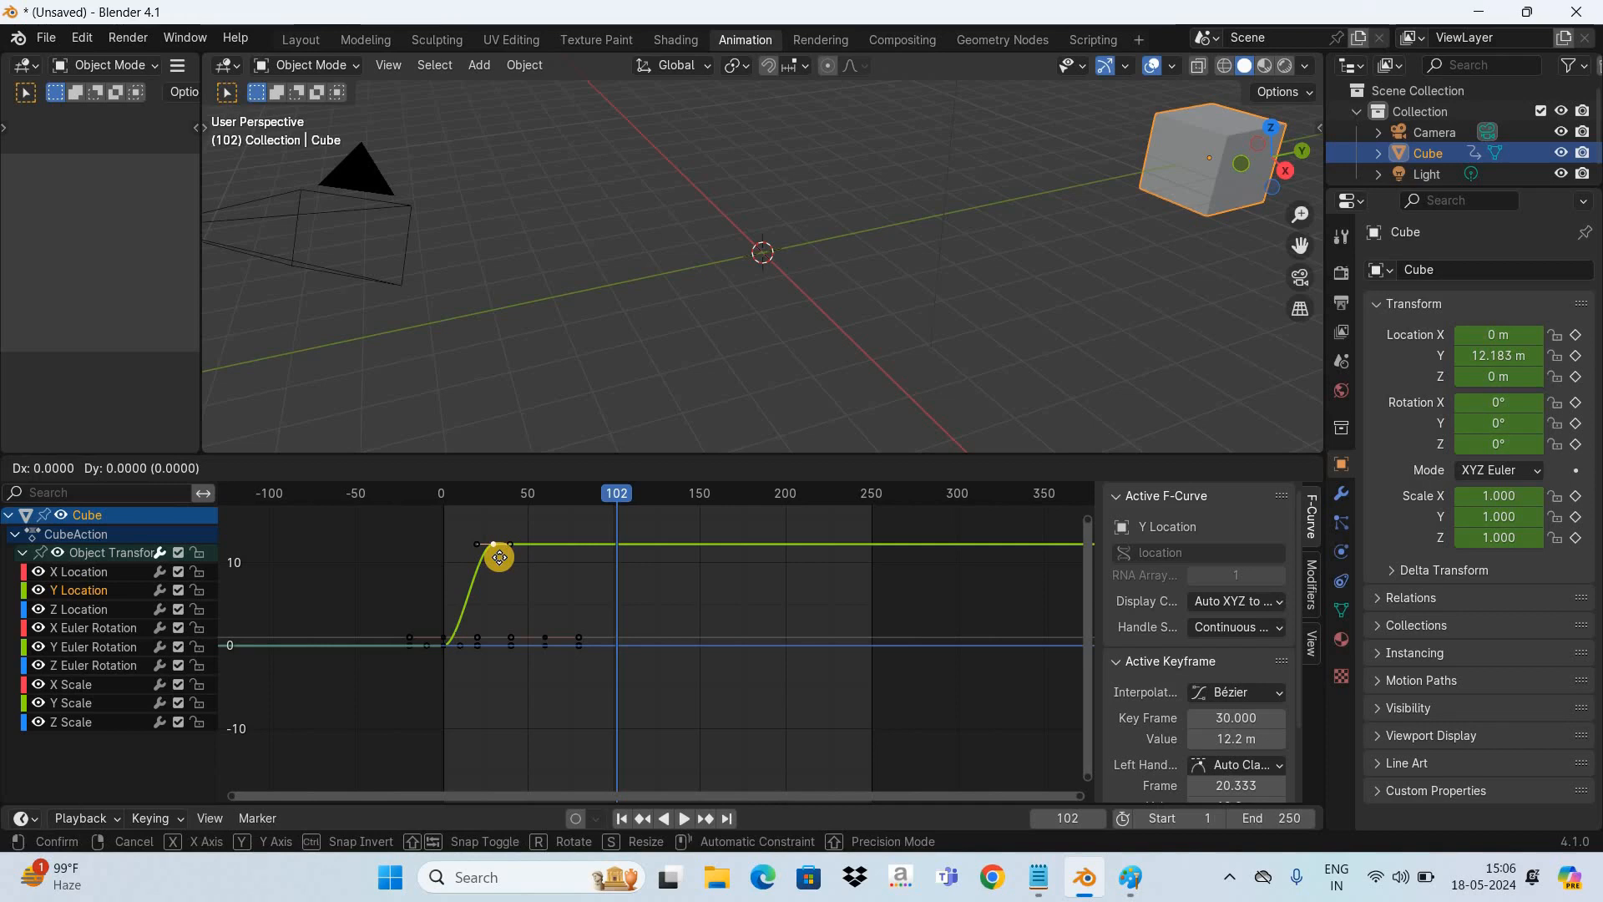
{"action": "key", "text": "y"}
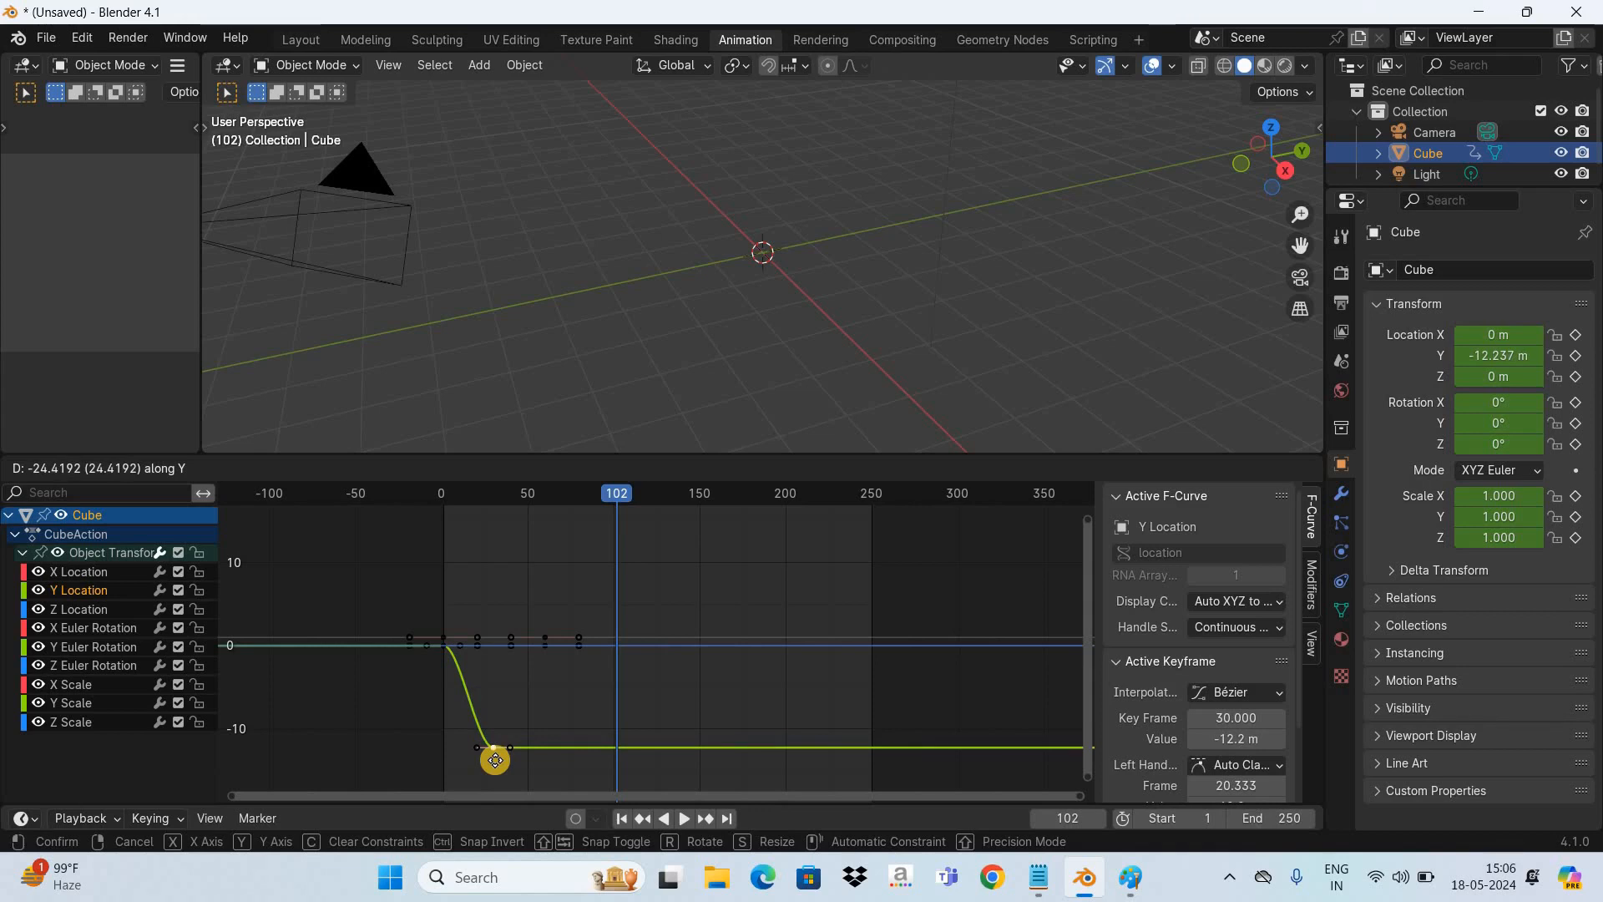
{"action": "left_click", "coordinate": [495, 760]}
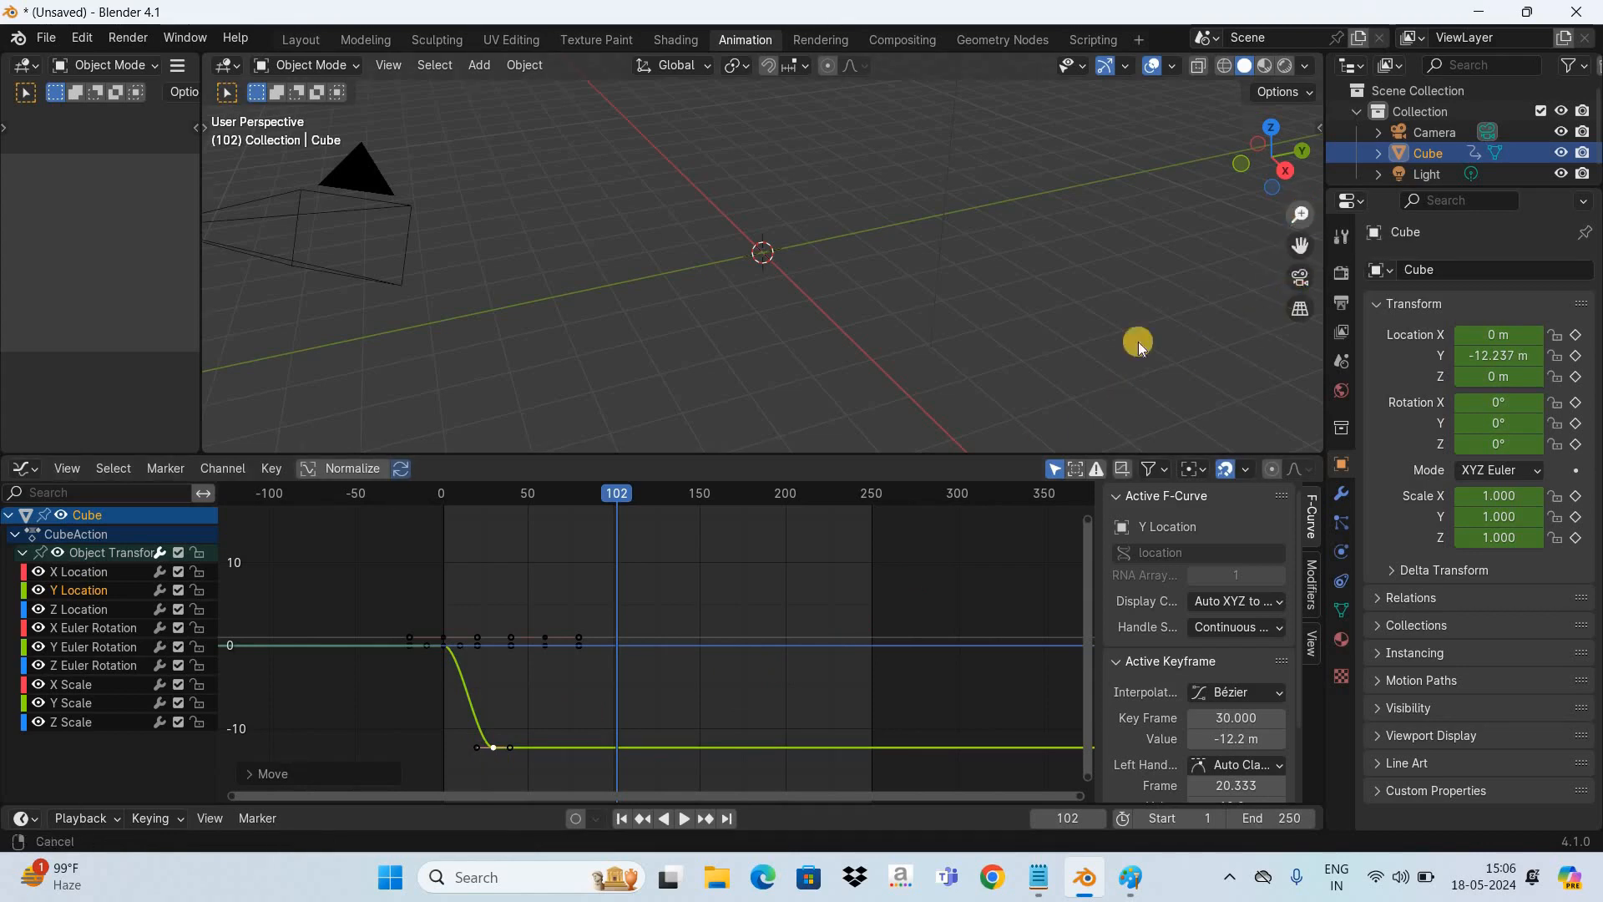
- Play the animation from the first frame to check the cube's movement in the negative Y direction, and stop playback
{"action": "left_click", "coordinate": [621, 820]}
{"action": "key", "text": "space"}
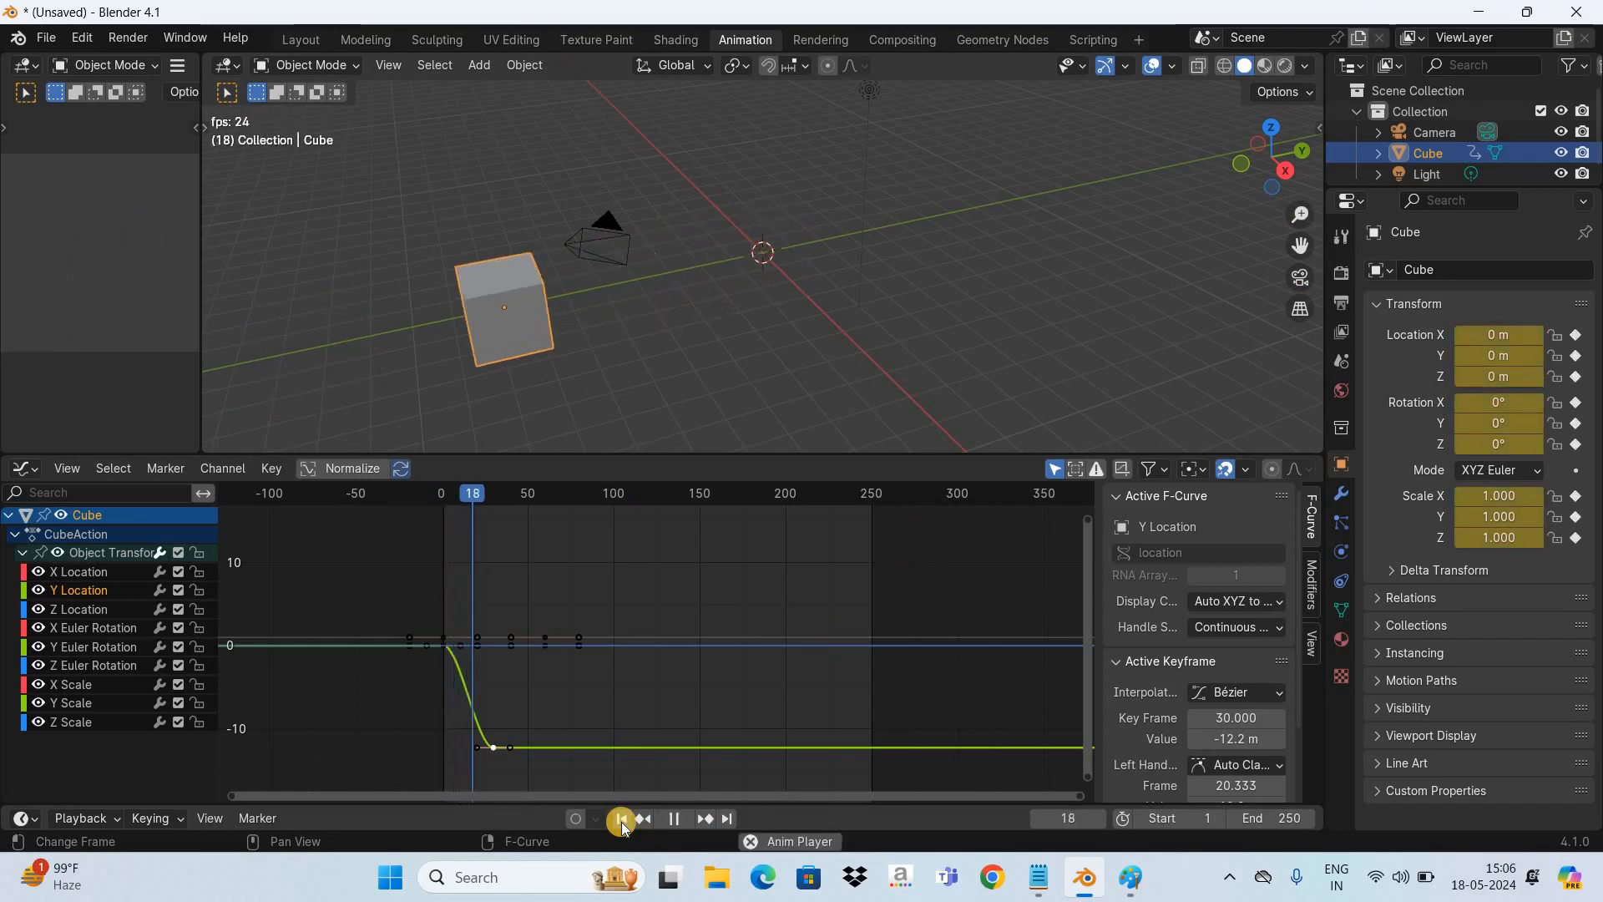
{"action": "key", "text": "space"}
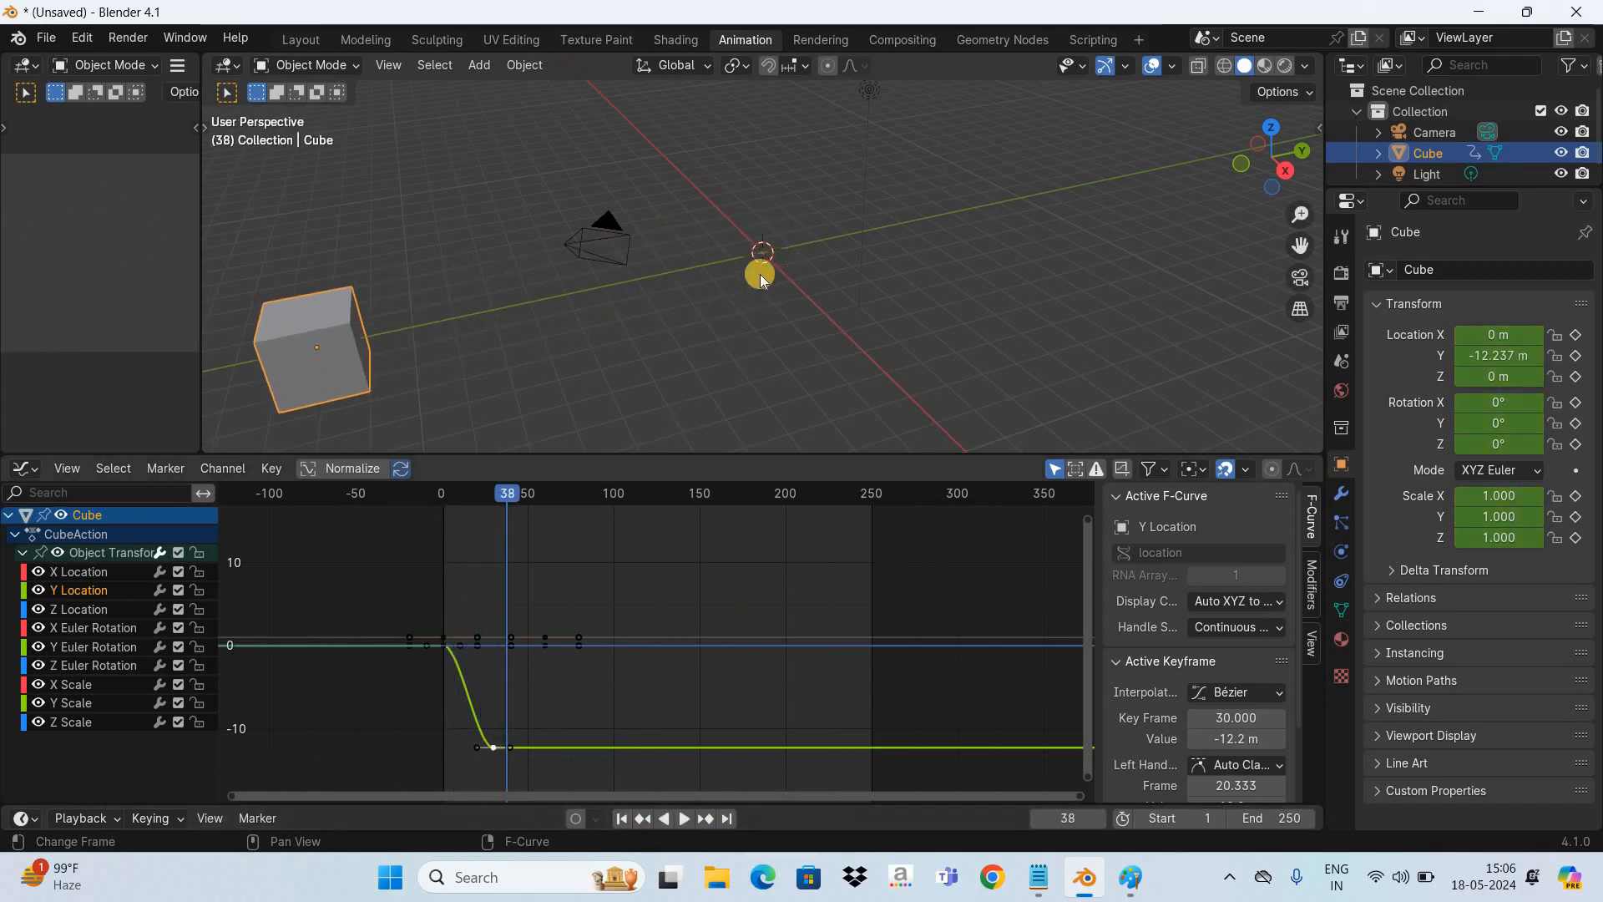